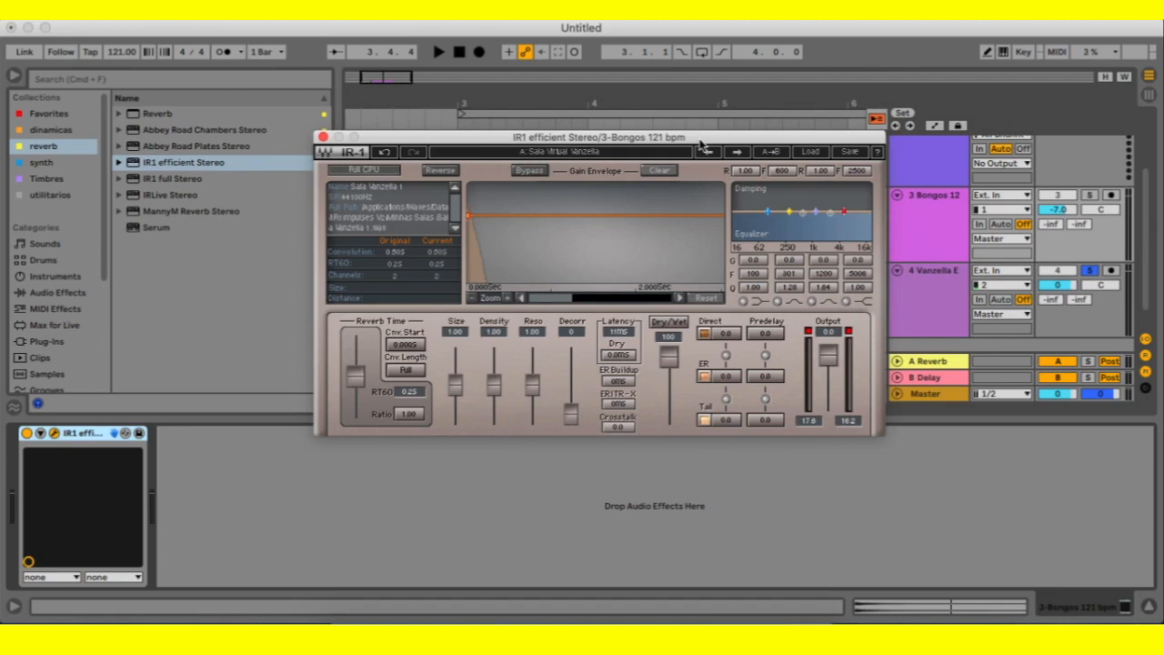
{"action": "left_click_drag", "start_coordinate": [698, 140], "coordinate": [699, 133]}
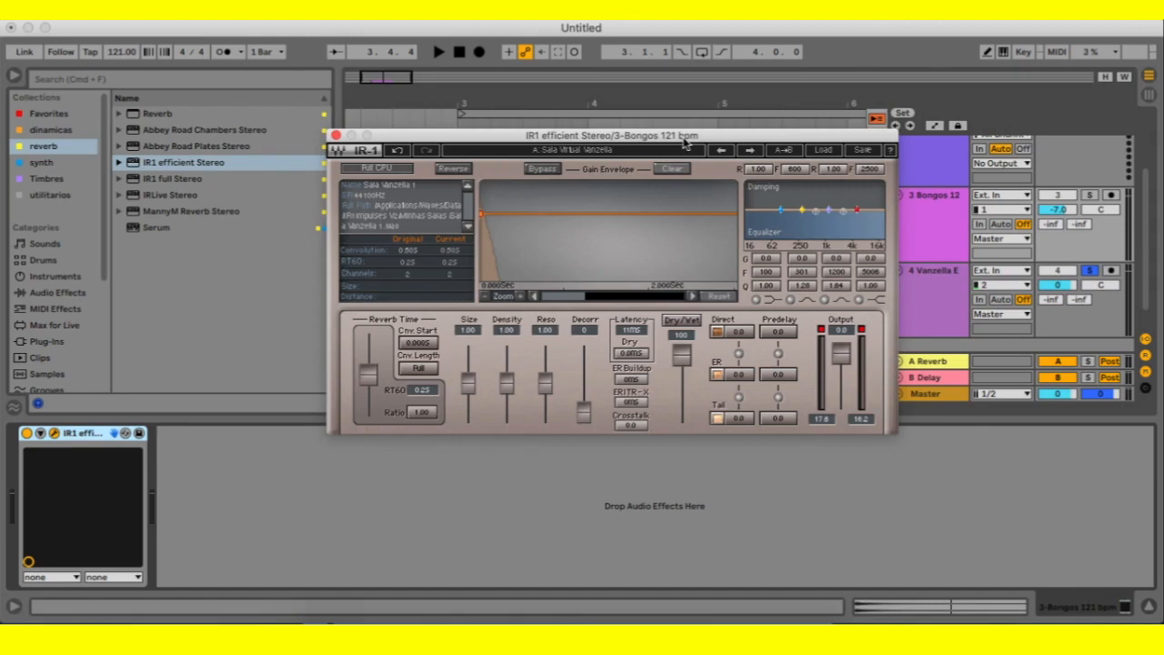
{"action": "left_click_drag", "start_coordinate": [668, 141], "coordinate": [695, 139]}
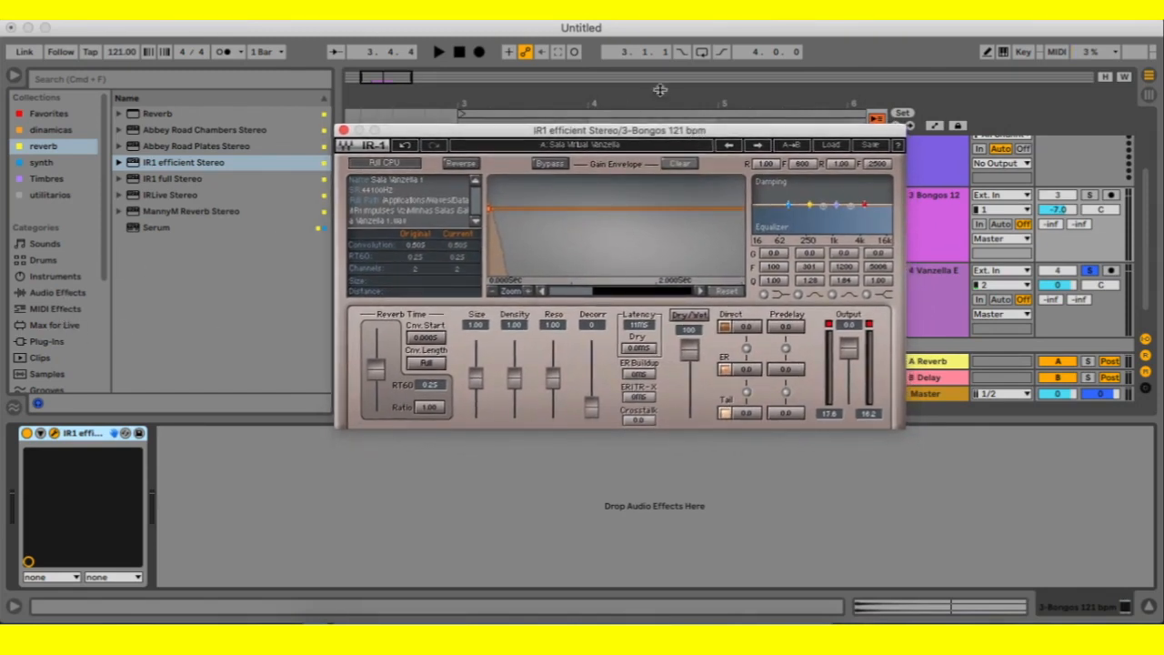
{"action": "left_click_drag", "start_coordinate": [626, 132], "coordinate": [628, 156]}
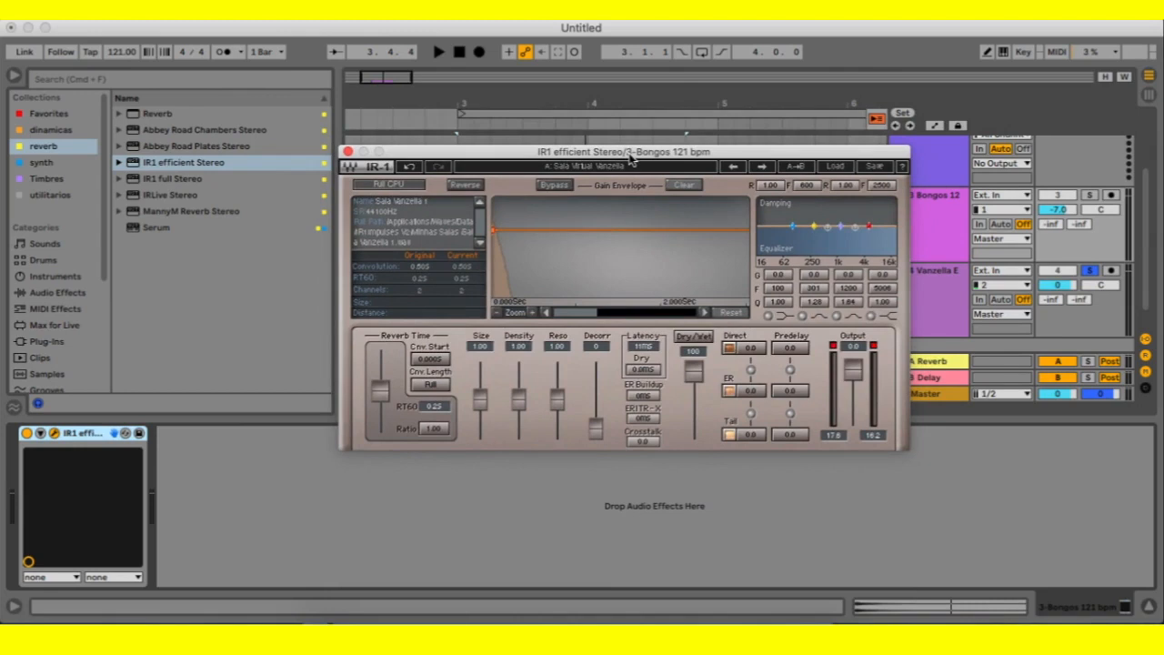
{"action": "mouse_move", "coordinate": [630, 160]}
{"action": "left_mouse_down"}
{"action": "mouse_move", "coordinate": [636, 144]}
{"action": "mouse_move", "coordinate": [647, 182]}
{"action": "mouse_move", "coordinate": [604, 128]}
{"action": "mouse_move", "coordinate": [638, 172]}
{"action": "left_mouse_up"}
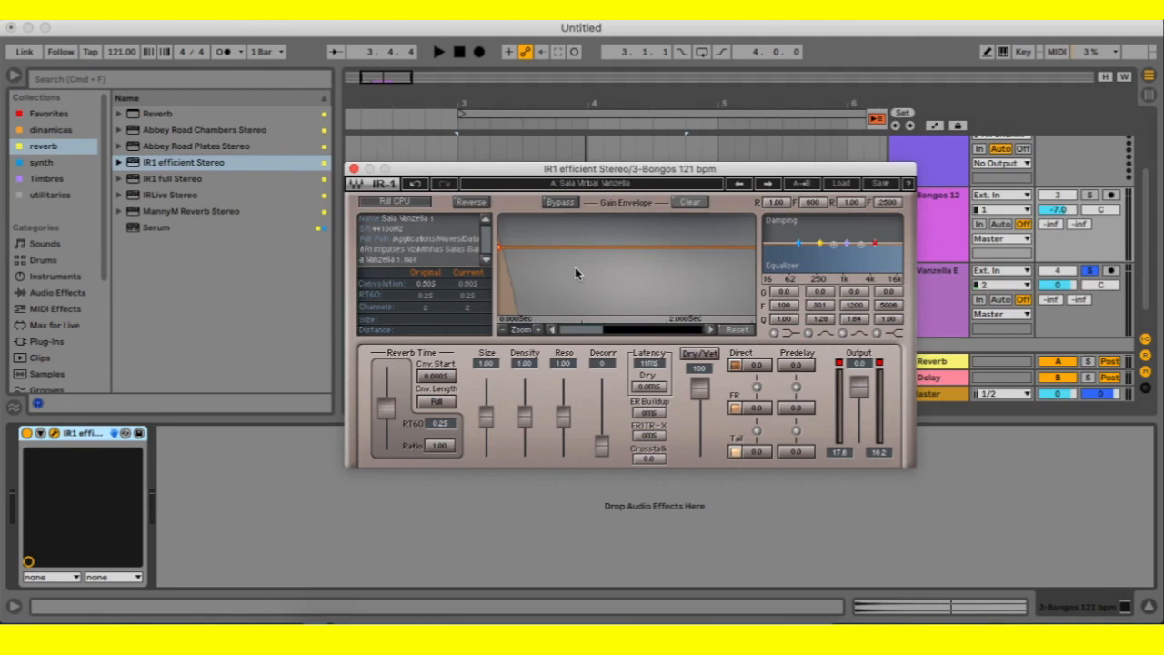
{"action": "left_click_drag", "start_coordinate": [636, 171], "coordinate": [598, 165]}
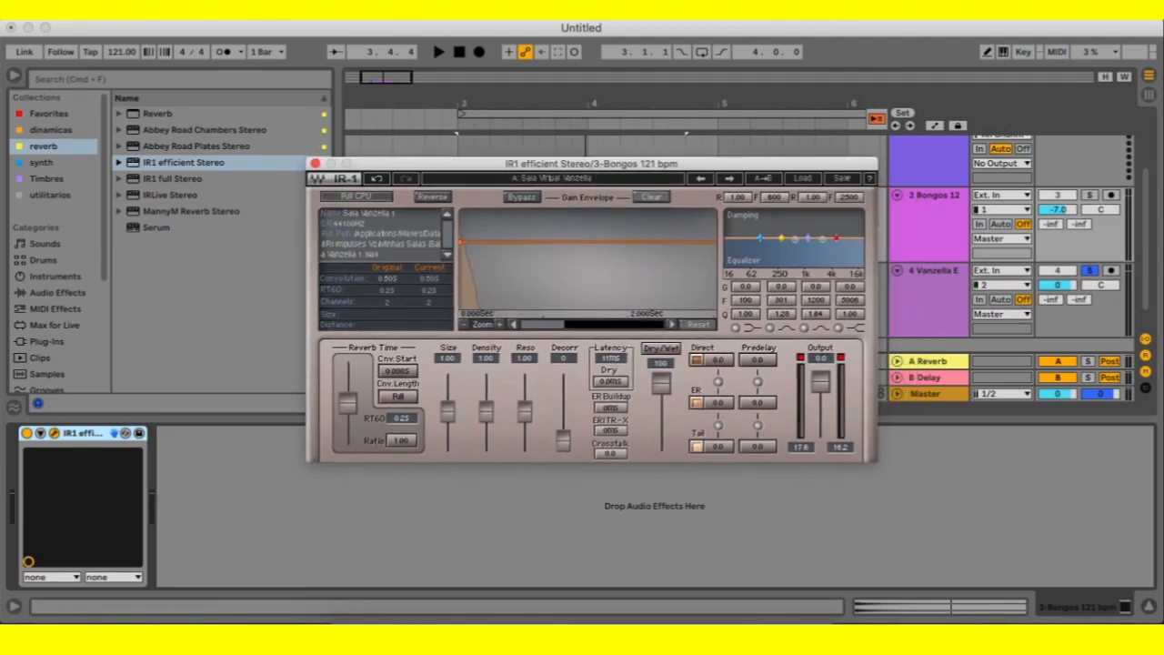
Switch to the IRx Album PDF, examine the Sydney Opera House Concert Hall details, photos and source-microphone plan, and return to Ableton Live.
{"action": "left_click_drag", "start_coordinate": [1163, 100], "coordinate": [574, 33]}
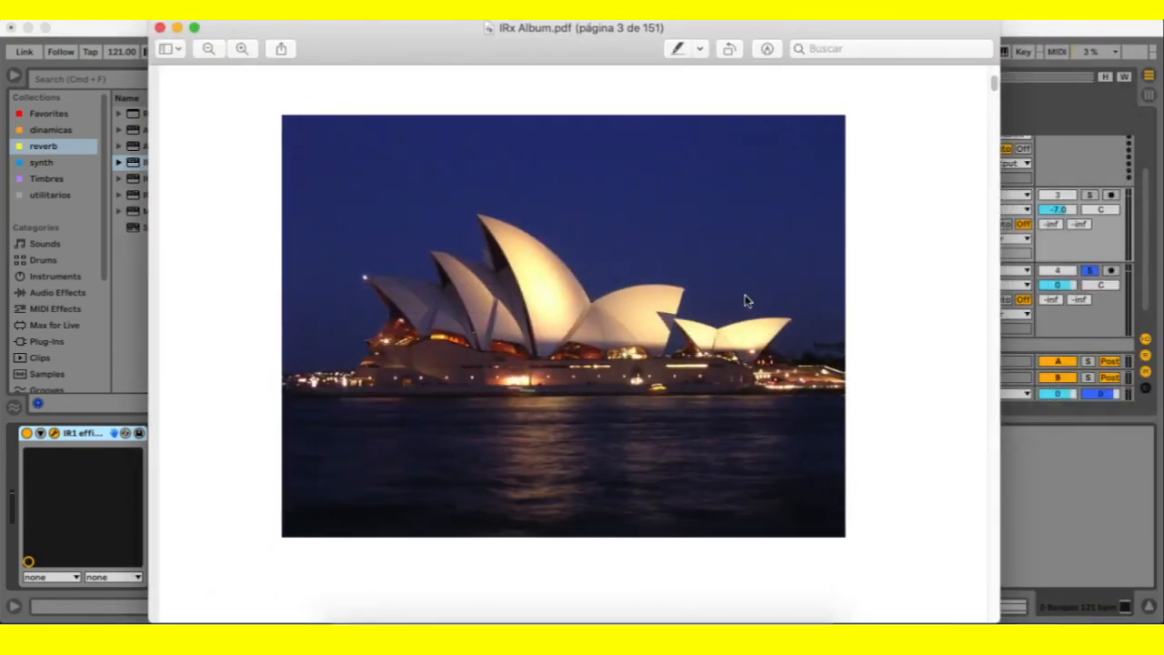
{"action": "scroll", "coordinate": [746, 301], "scroll_direction": "down", "scroll_amount": 3}
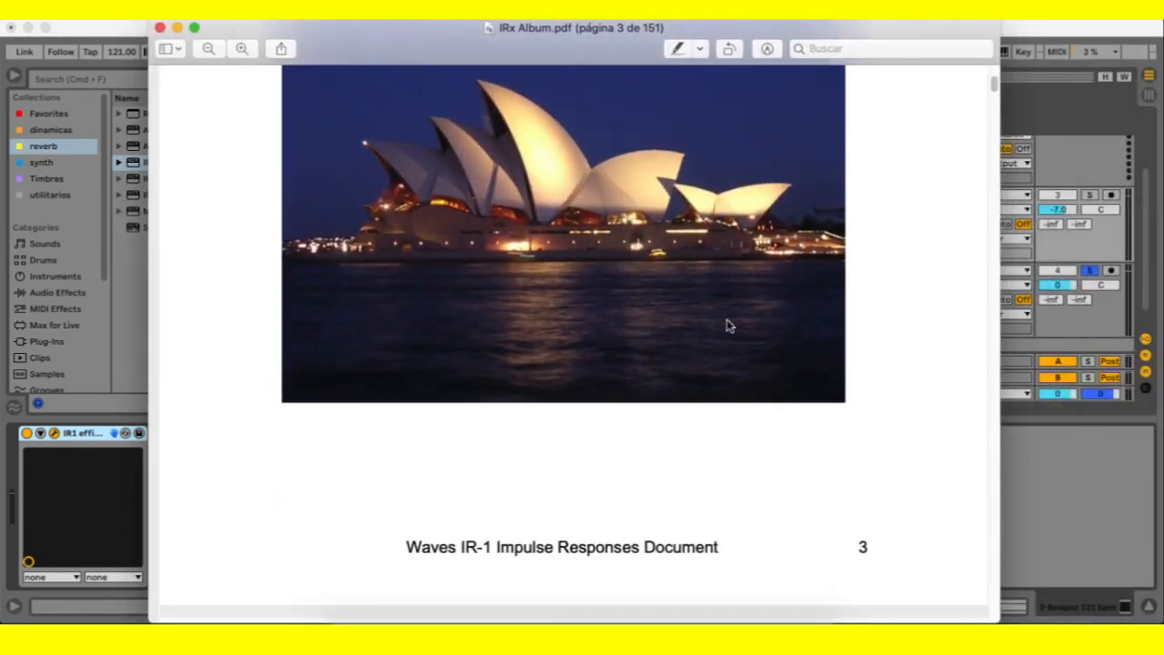
{"action": "scroll", "coordinate": [728, 325], "scroll_direction": "up", "scroll_amount": 5}
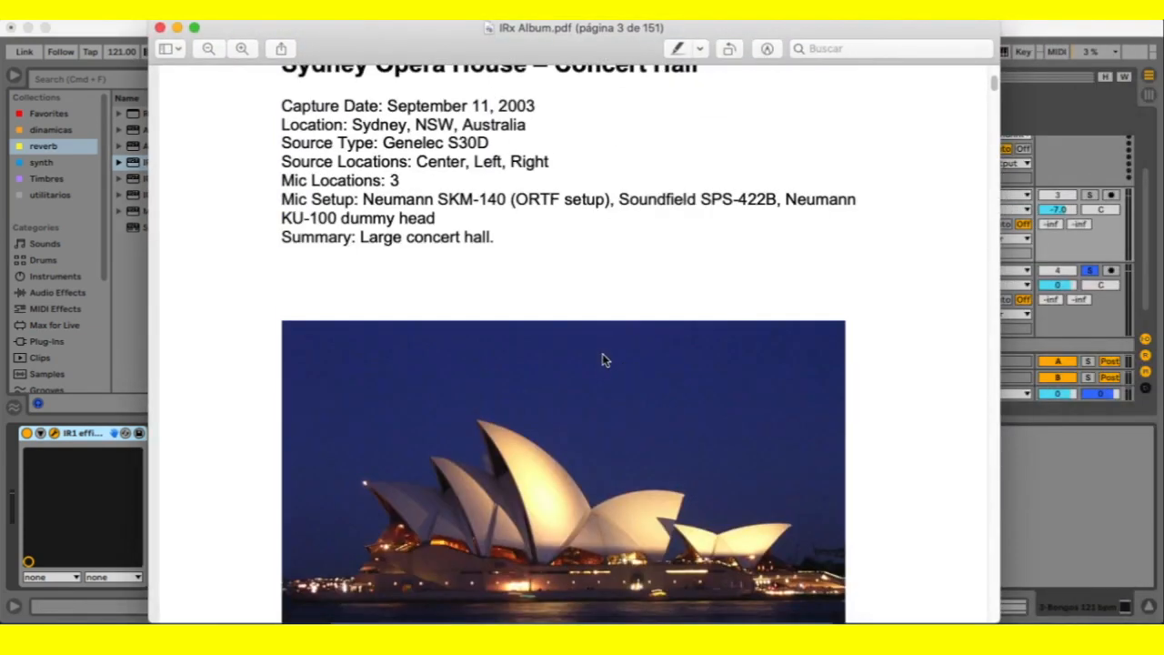
{"action": "scroll", "coordinate": [635, 362], "scroll_direction": "down", "scroll_amount": 5}
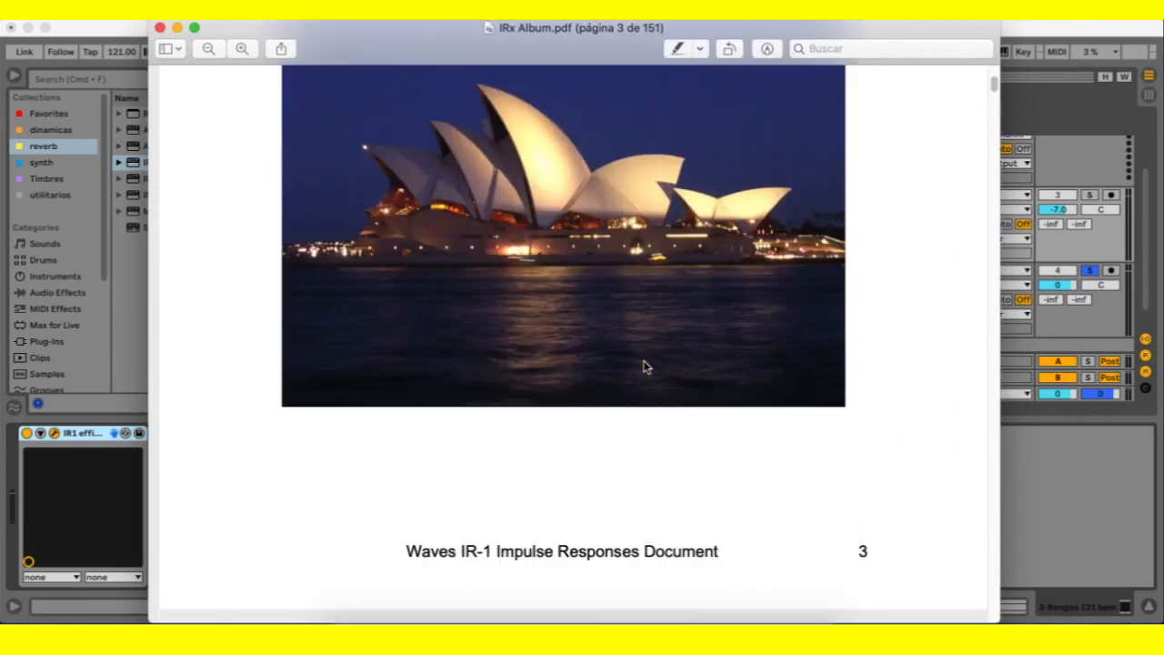
{"action": "scroll", "coordinate": [643, 366], "scroll_direction": "down", "scroll_amount": 10}
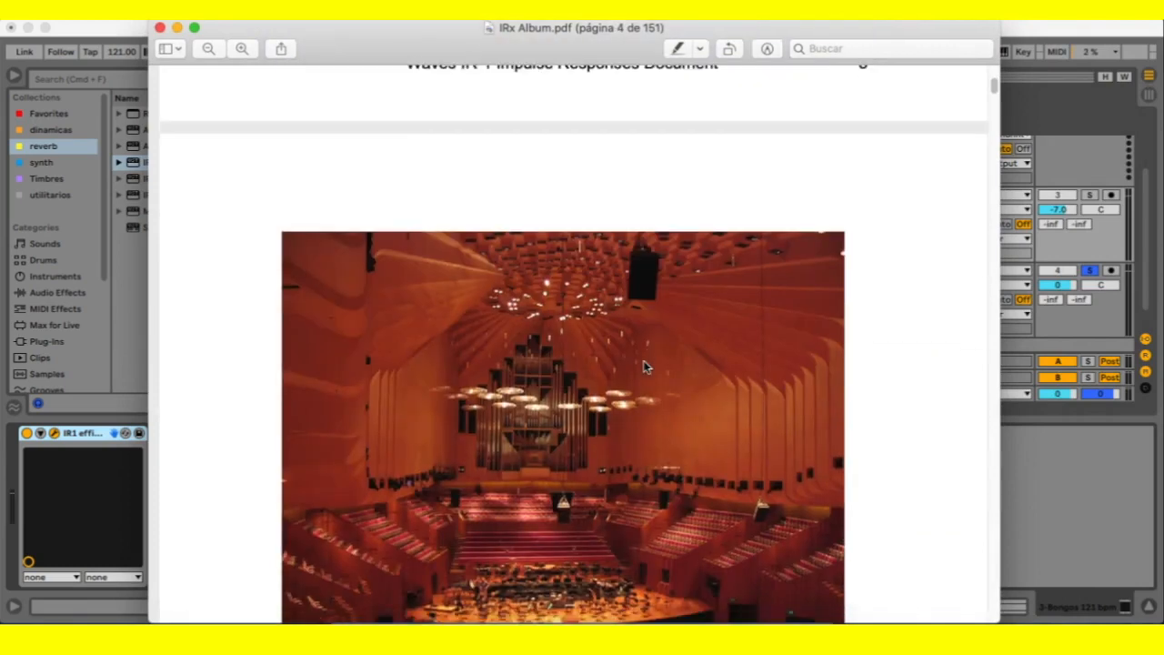
{"action": "scroll", "coordinate": [643, 367], "scroll_direction": "down", "scroll_amount": 2}
{"action": "scroll", "coordinate": [650, 373], "scroll_direction": "down", "scroll_amount": 3}
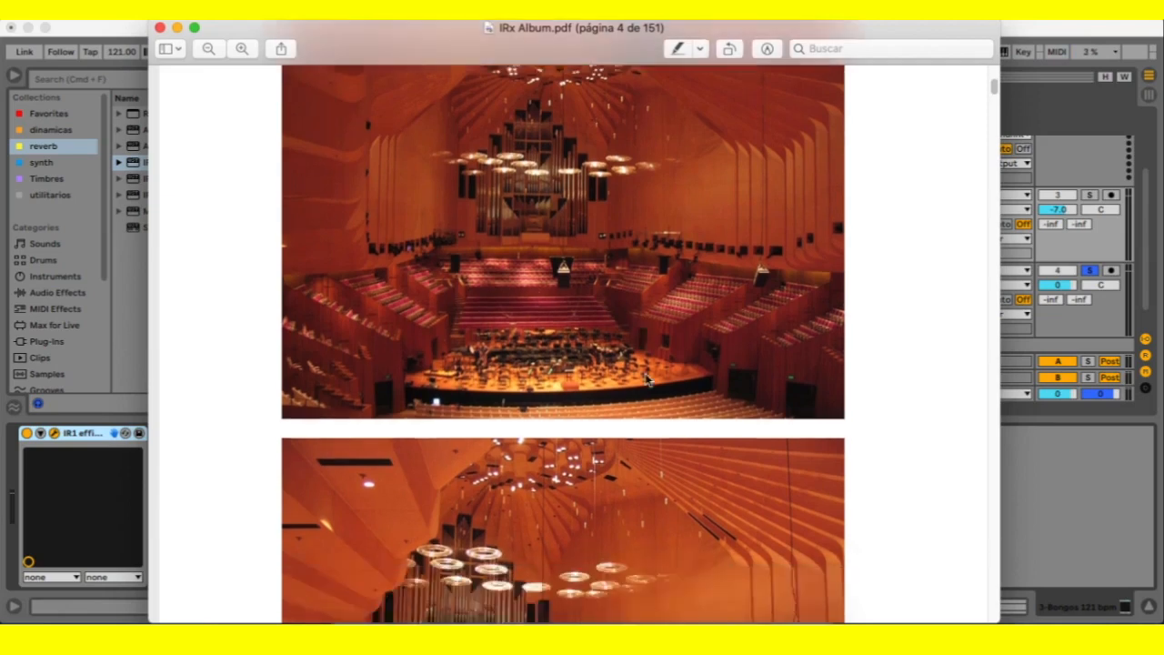
{"action": "scroll", "coordinate": [650, 373], "scroll_direction": "down", "scroll_amount": 5}
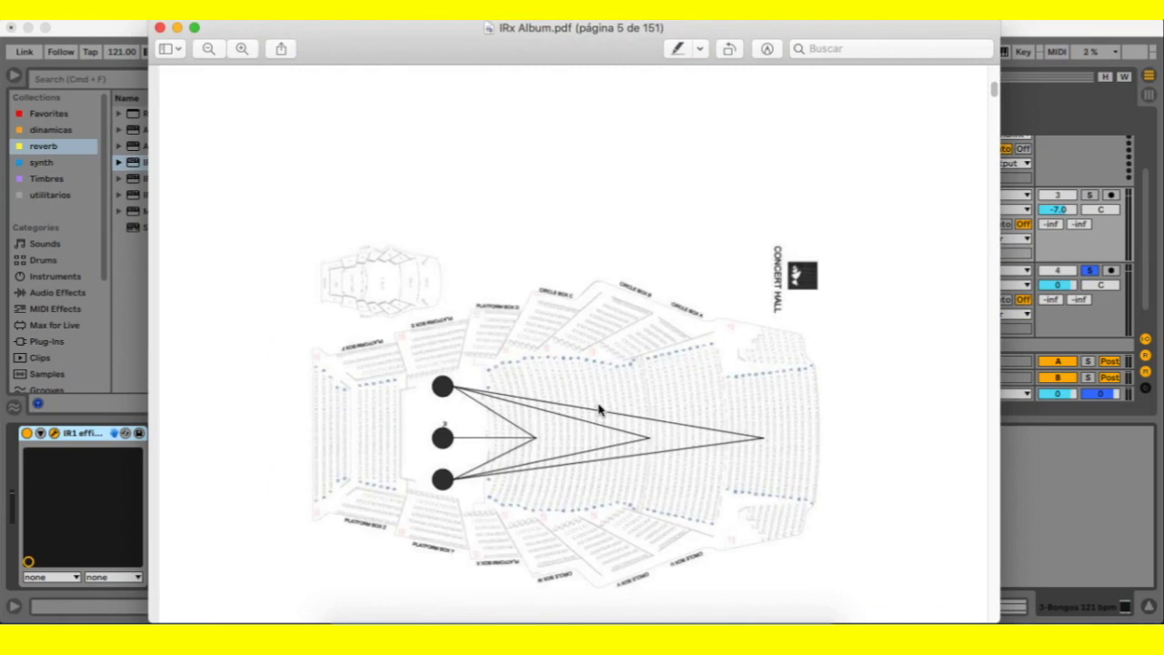
{"action": "scroll", "coordinate": [599, 411], "scroll_direction": "down", "scroll_amount": 2}
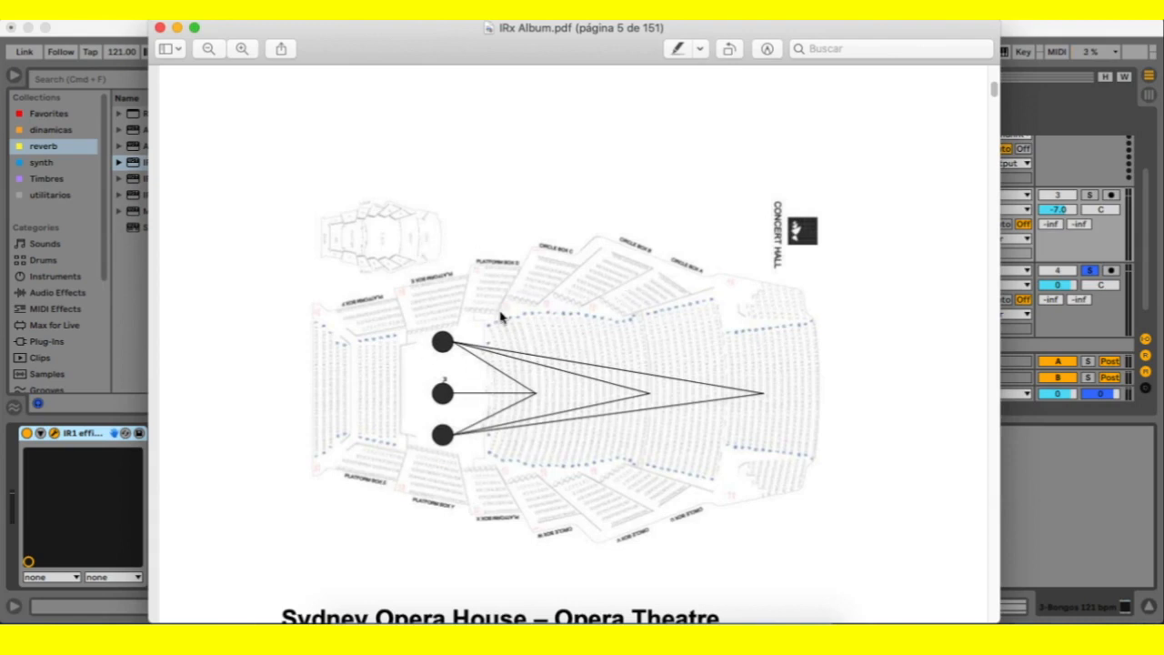
{"action": "left_click", "coordinate": [159, 30]}
{"action": "left_click", "coordinate": [575, 43]}
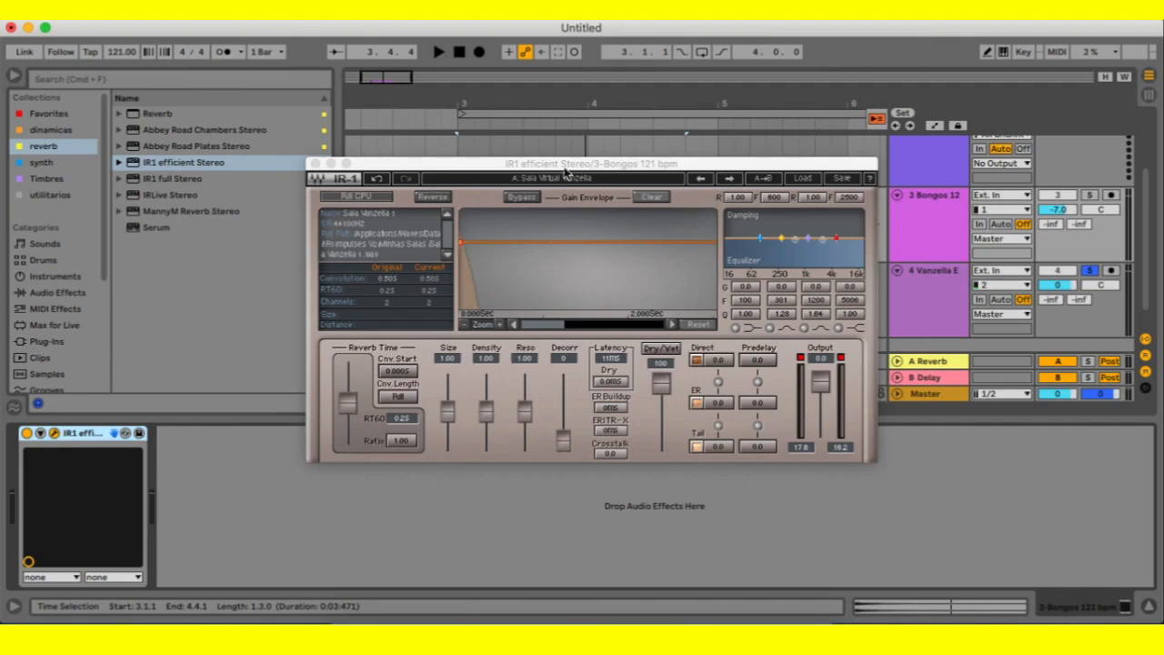
Browse the IR-1 presets, examining the Sampled Acoustics V2 categories such as Amphitheaters, without loading one.
{"action": "left_click_drag", "start_coordinate": [568, 170], "coordinate": [483, 200]}
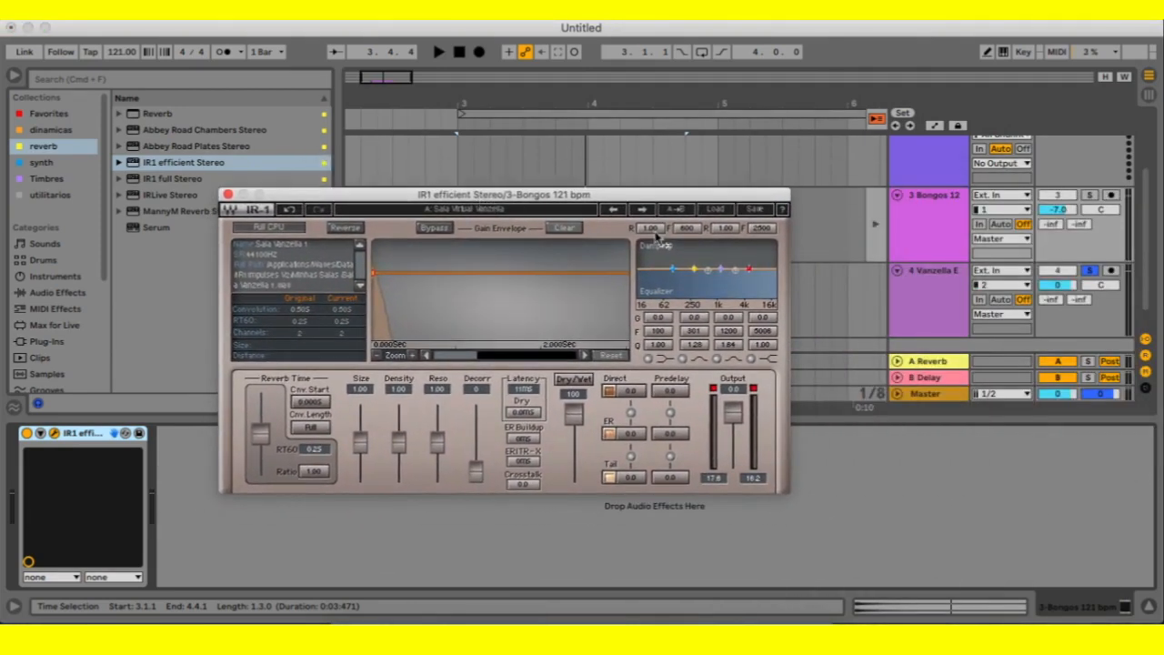
{"action": "left_click", "coordinate": [718, 209]}
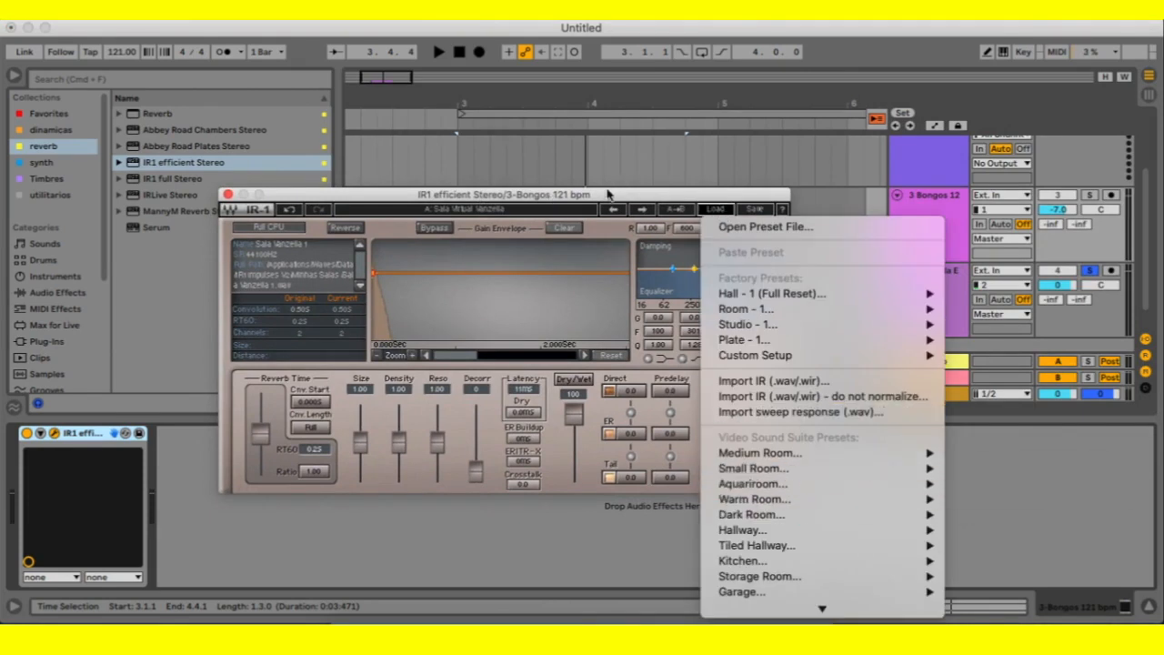
{"action": "scroll", "coordinate": [780, 474], "scroll_direction": "down", "scroll_amount": 5}
{"action": "mouse_move", "coordinate": [845, 478]}
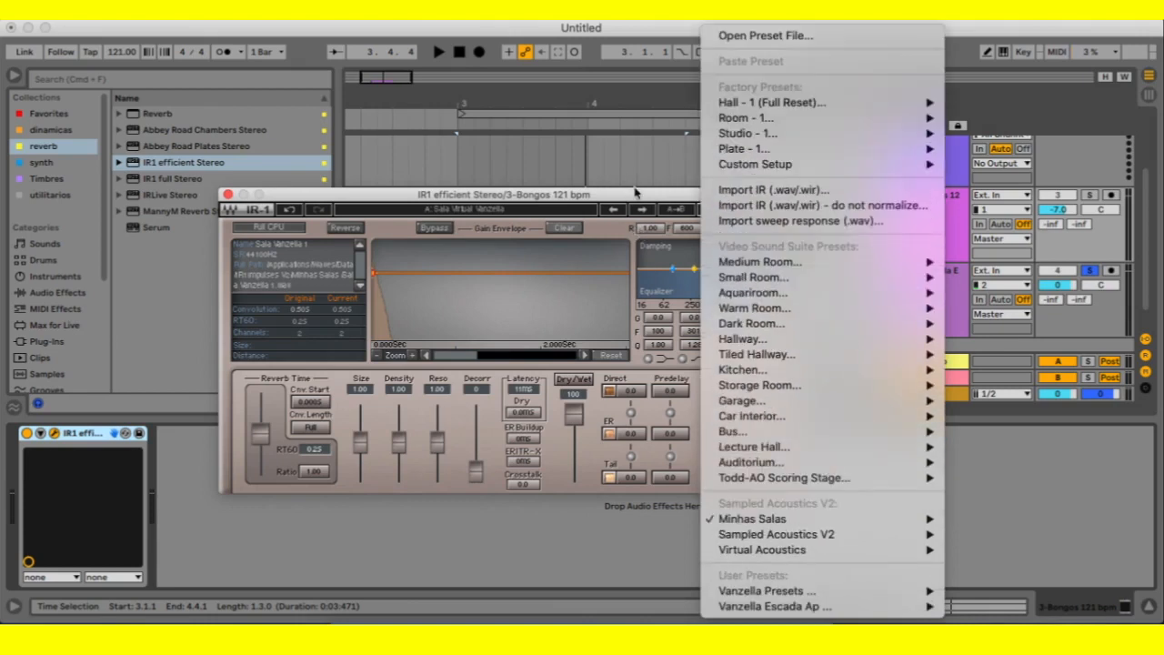
{"action": "mouse_move", "coordinate": [760, 357]}
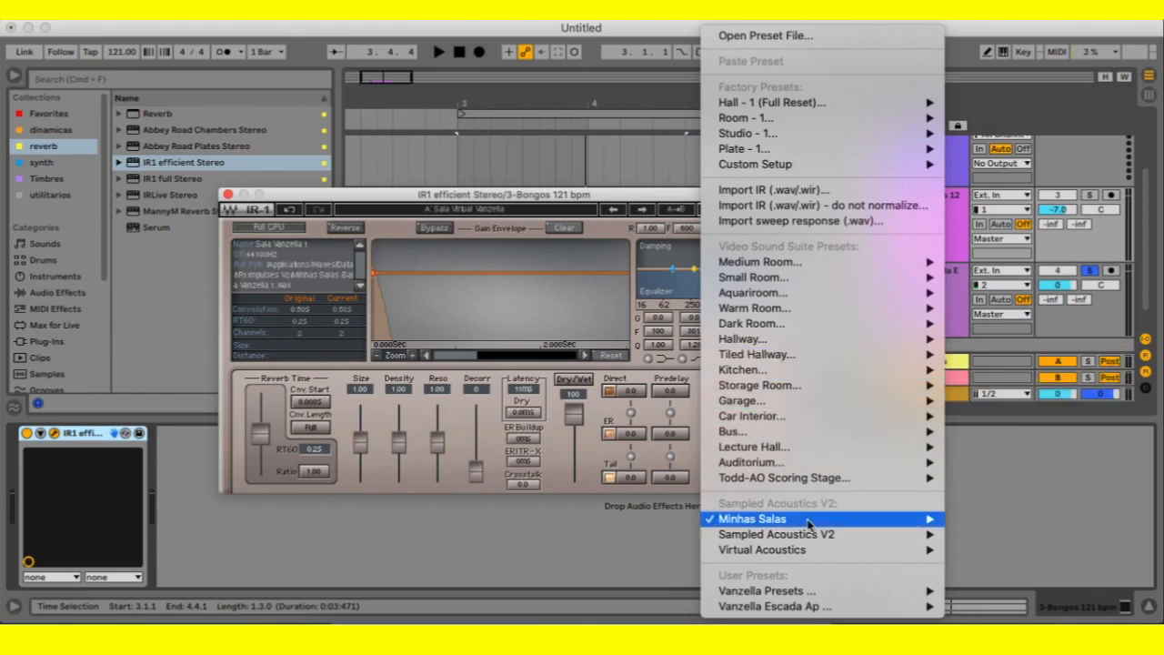
{"action": "mouse_move", "coordinate": [813, 537]}
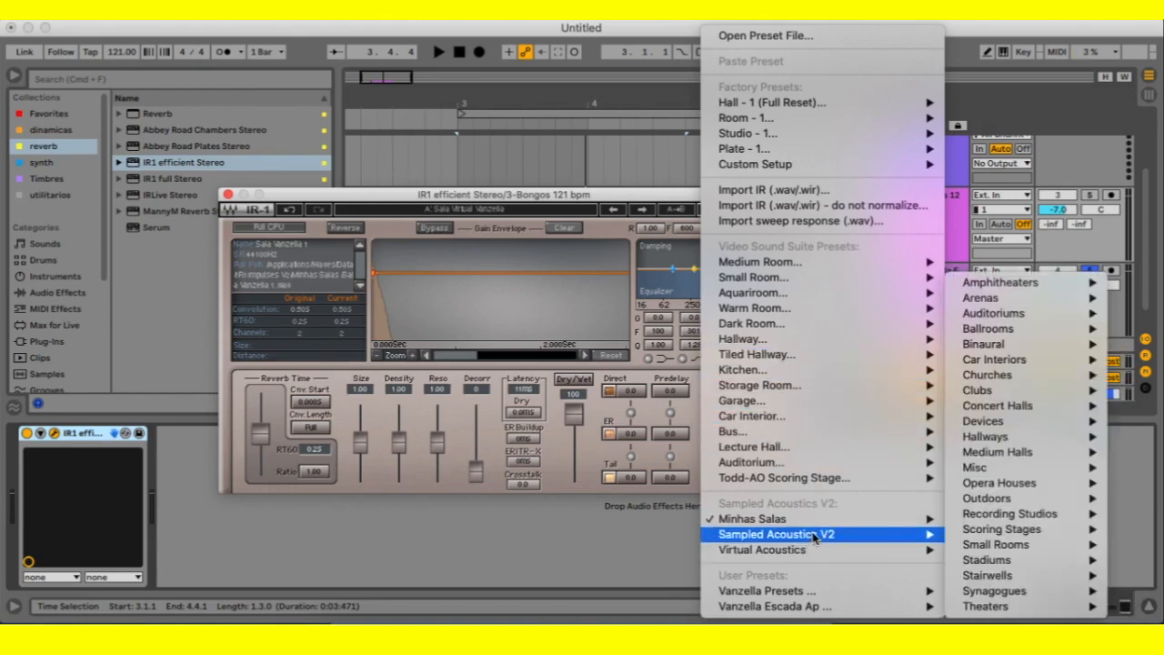
{"action": "mouse_move", "coordinate": [1026, 284]}
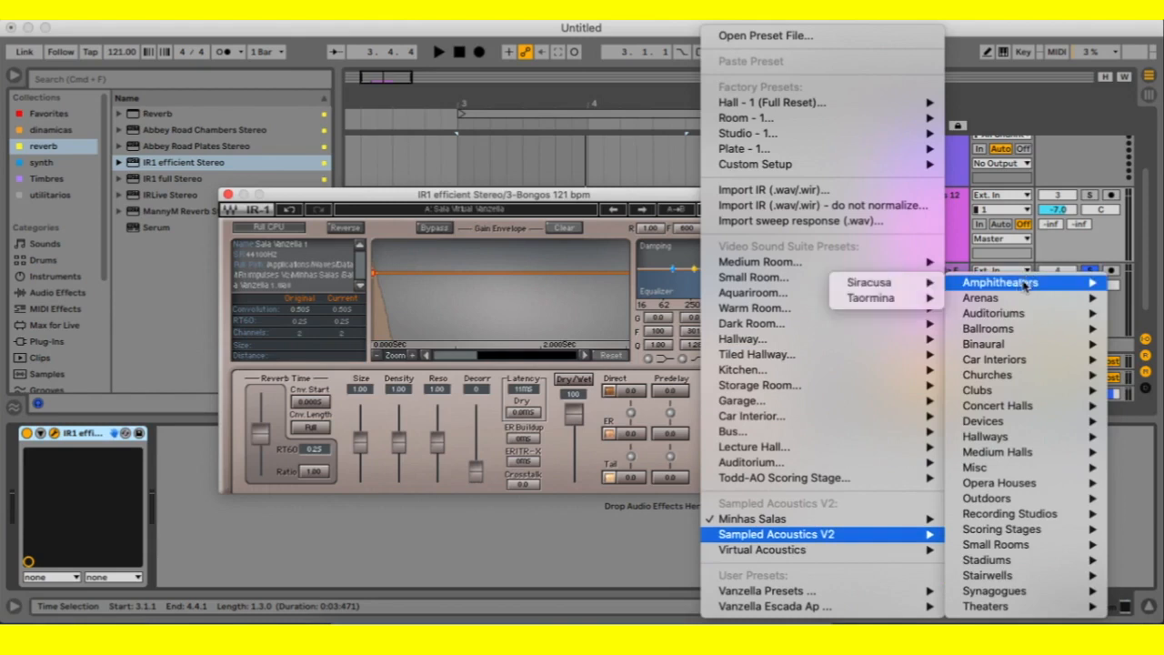
{"action": "mouse_move", "coordinate": [1004, 299]}
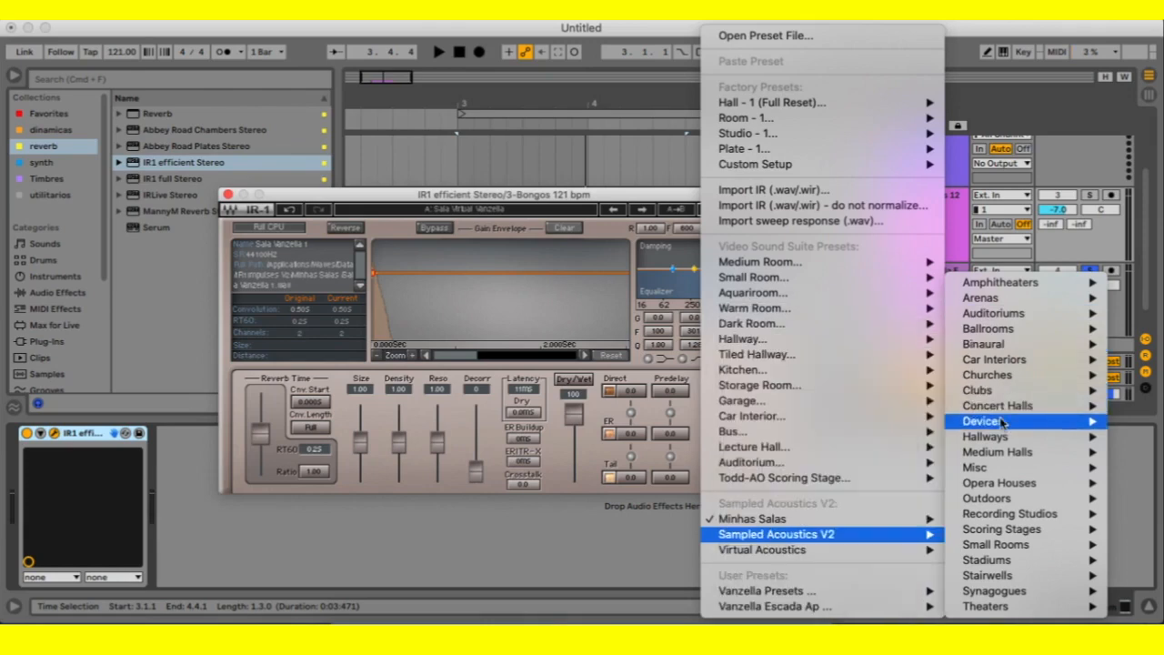
{"action": "left_click", "coordinate": [495, 198]}
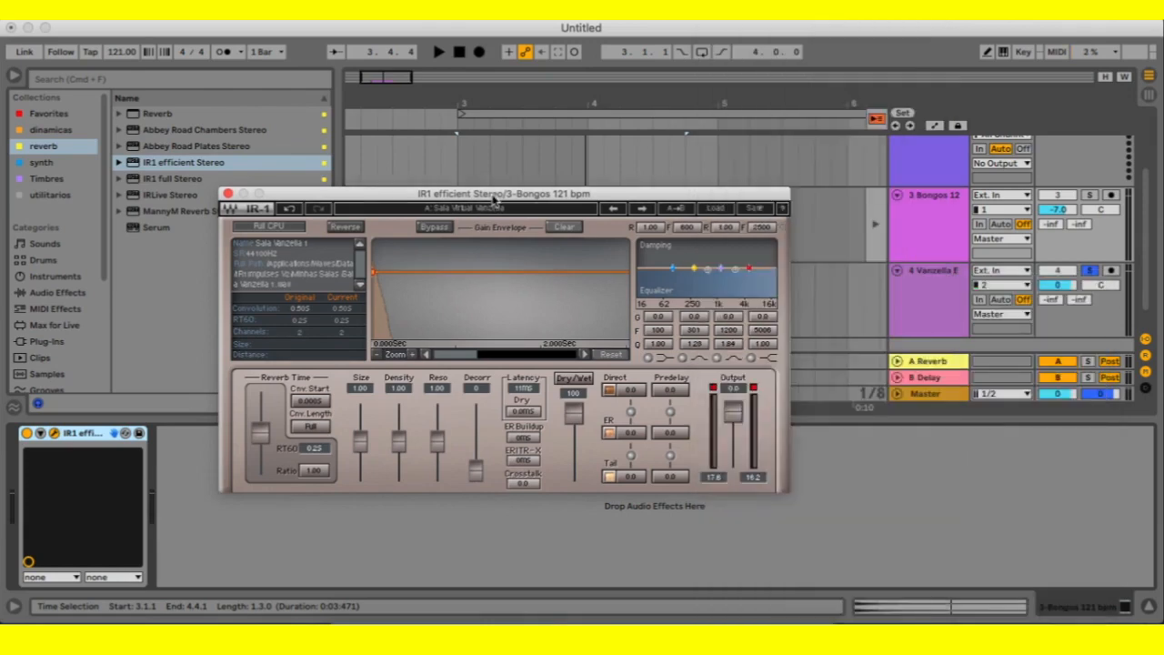
{"action": "left_click_drag", "start_coordinate": [496, 198], "coordinate": [557, 177]}
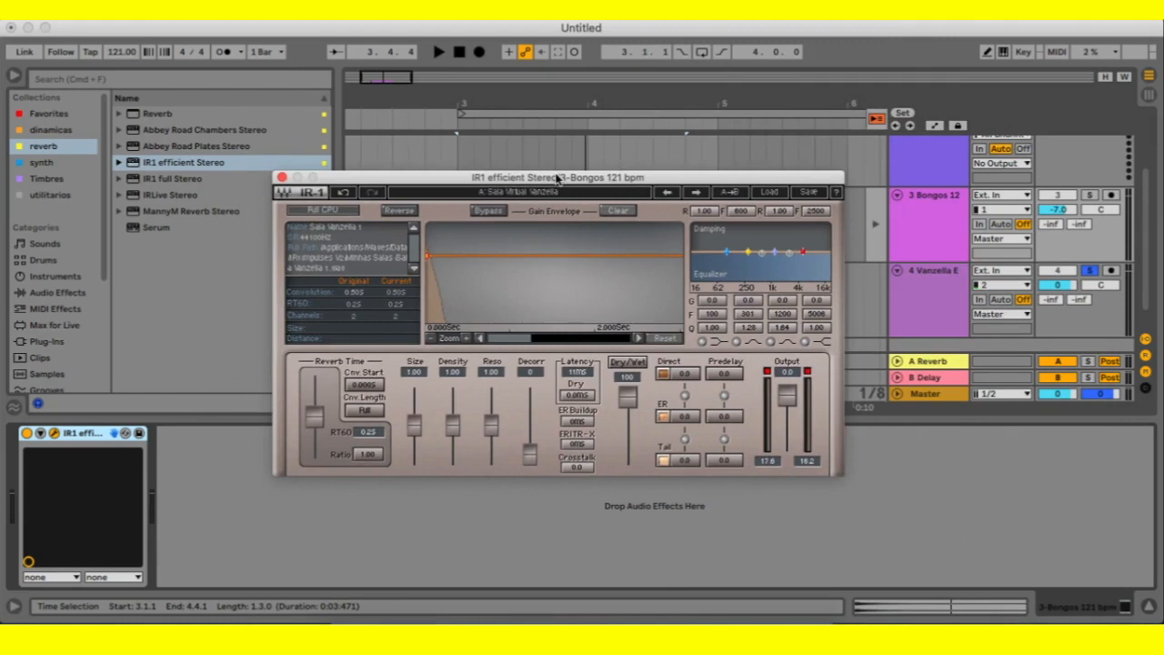
{"action": "left_click_drag", "start_coordinate": [558, 177], "coordinate": [611, 181]}
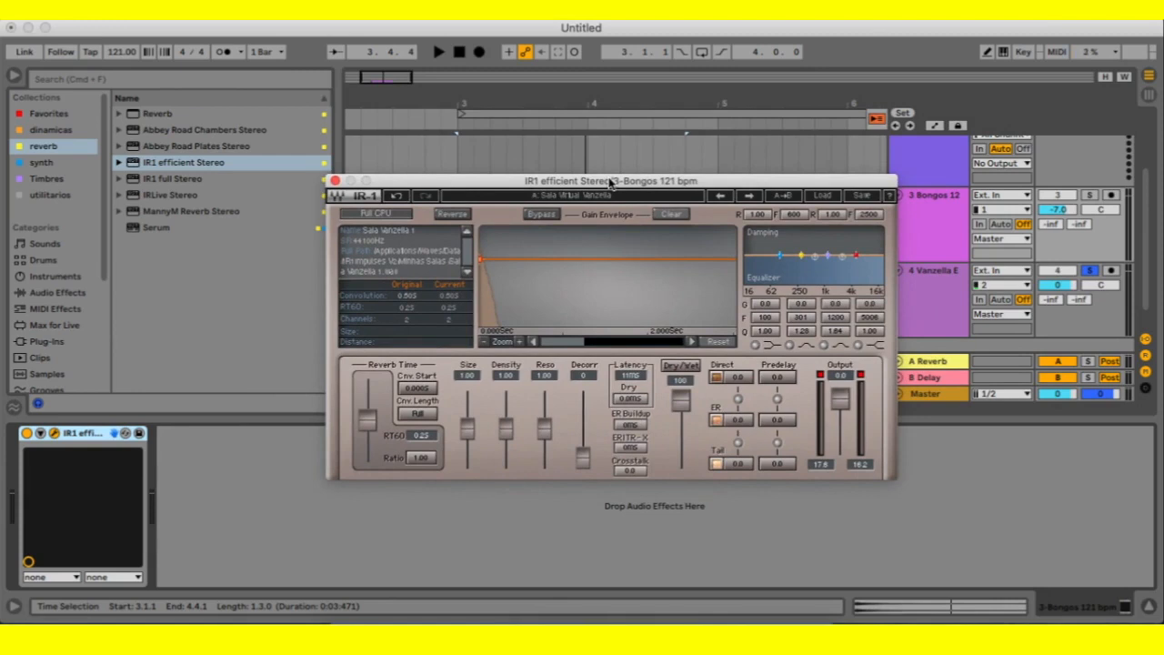
{"action": "left_click_drag", "start_coordinate": [611, 182], "coordinate": [608, 179]}
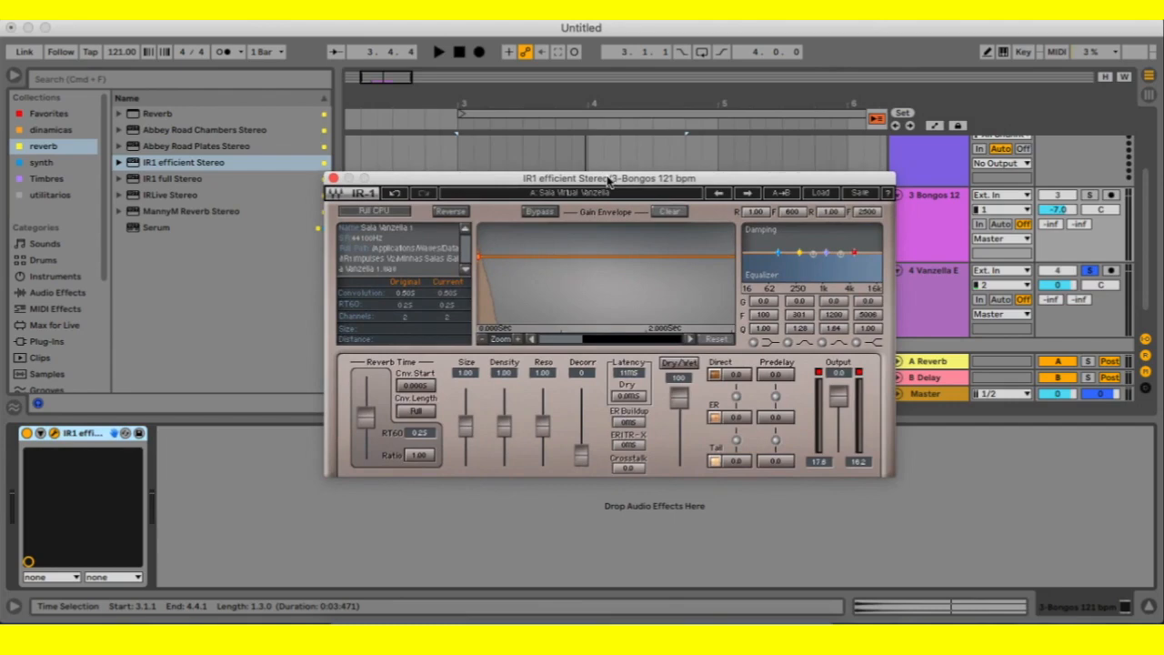
Close the IR1 plug-in window and audition the impulse response clip on track 4.
{"action": "left_click_drag", "start_coordinate": [608, 179], "coordinate": [327, 204]}
{"action": "left_click", "coordinate": [282, 210]}
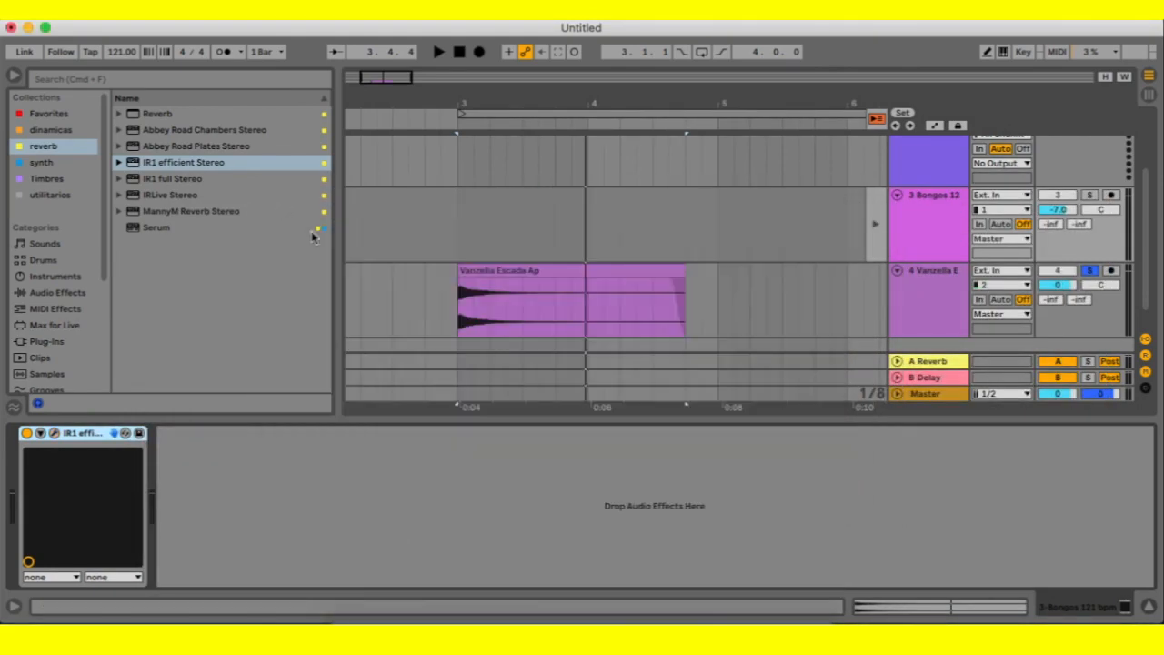
{"action": "left_click", "coordinate": [624, 272]}
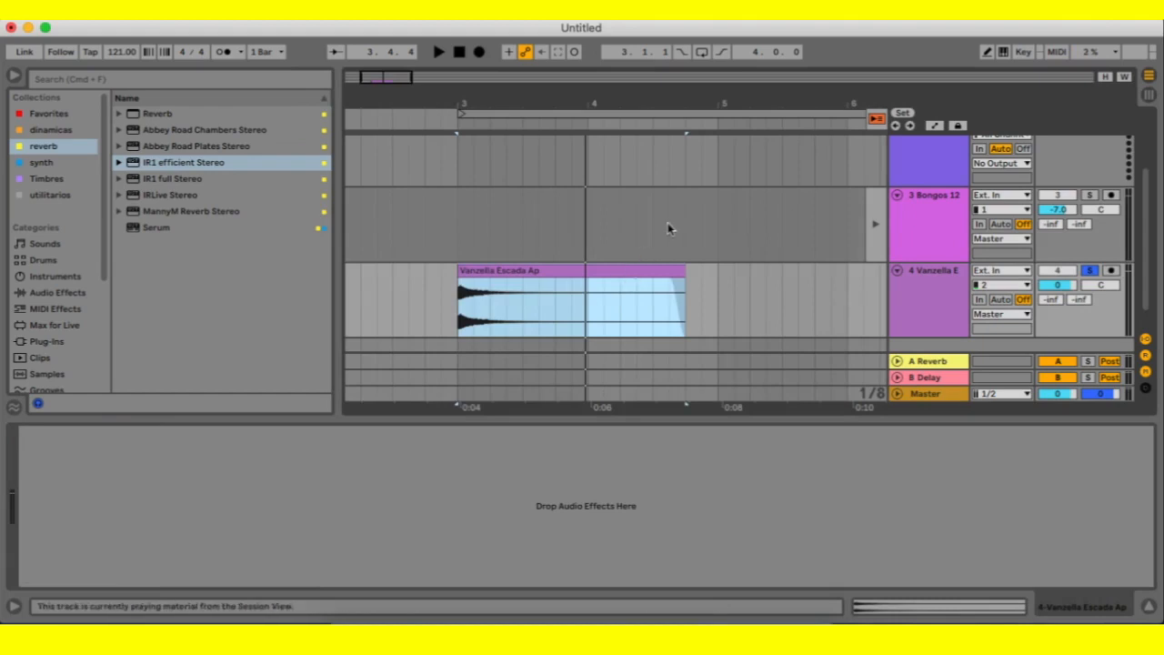
{"action": "left_click", "coordinate": [437, 51]}
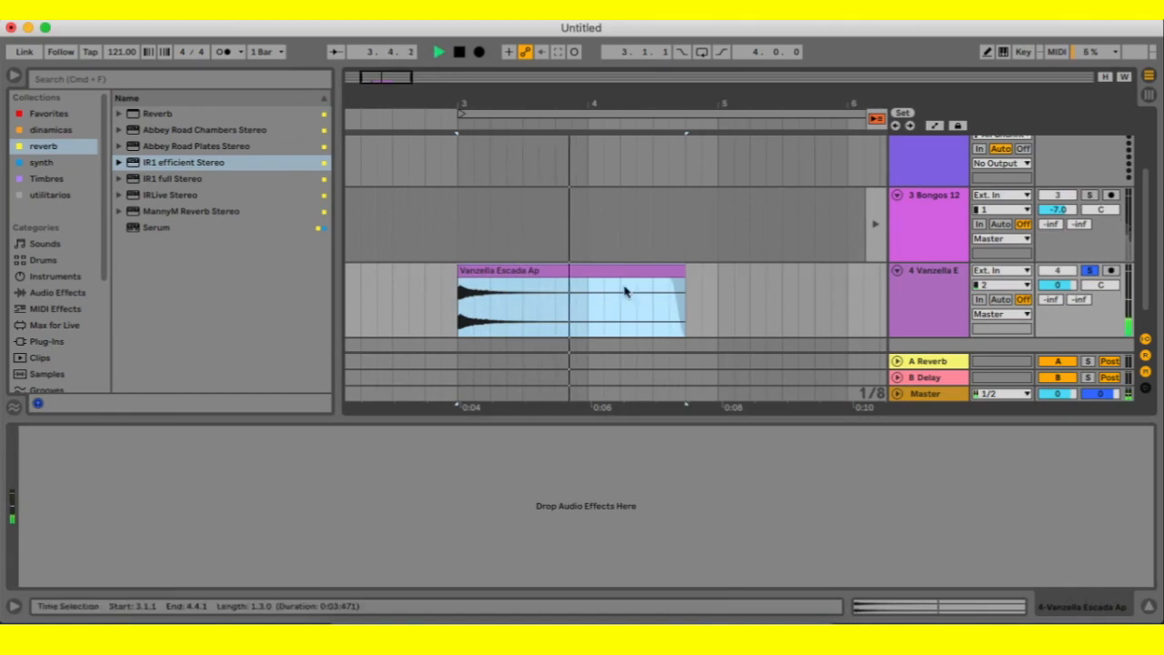
{"action": "key", "text": "space"}
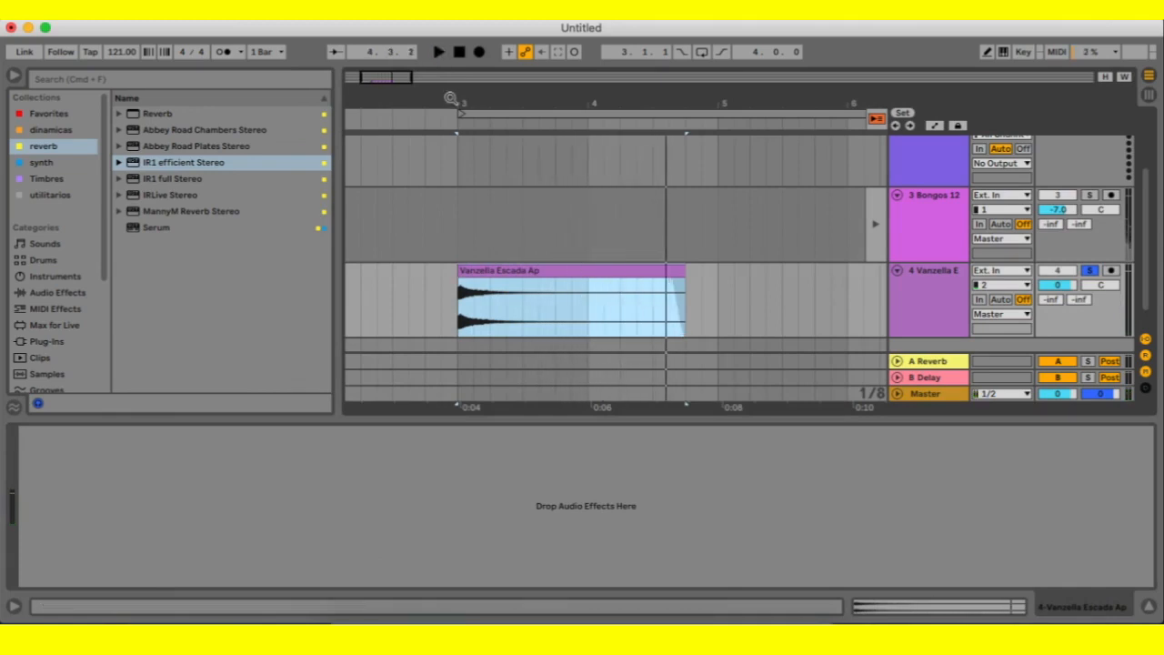
{"action": "left_click", "coordinate": [485, 128]}
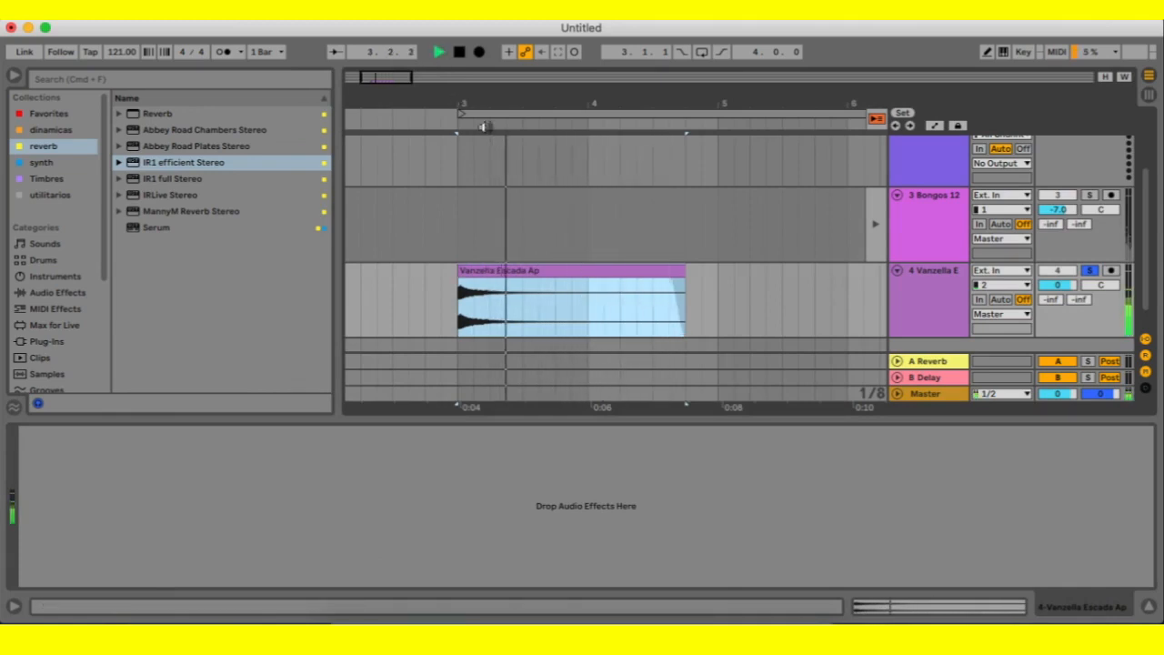
{"action": "key", "text": "space"}
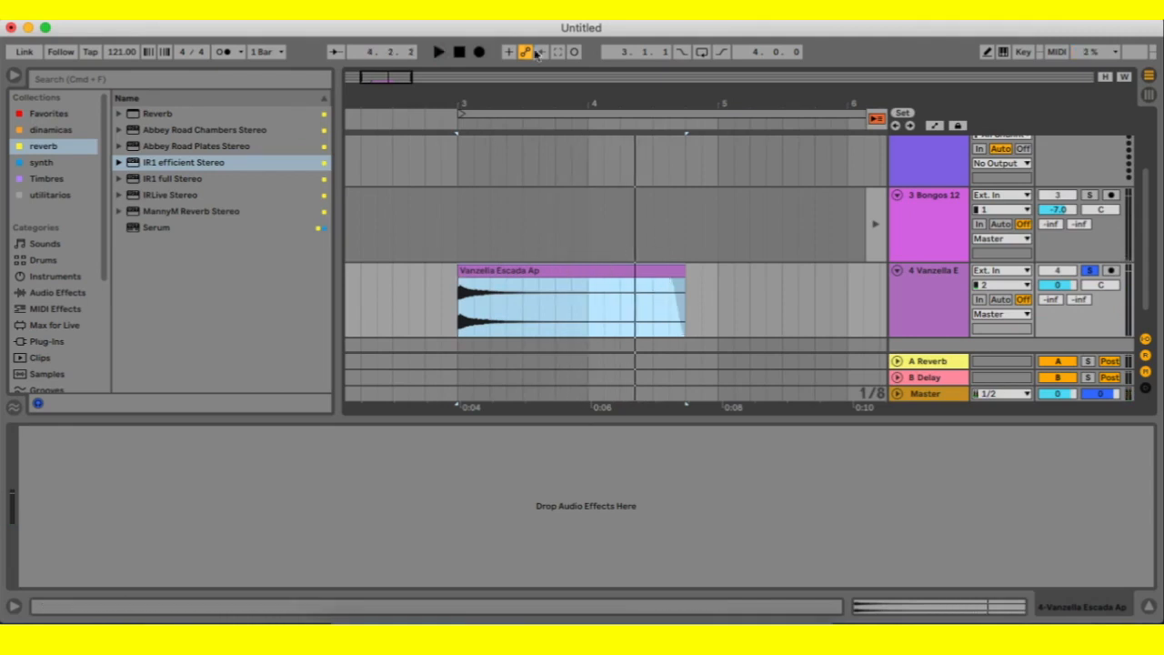
Open IR1 on the Bongos track and import the Escada Ap .wav impulse response from Data > IR1Impulses V2 > Minhas Salas.
{"action": "left_click", "coordinate": [912, 217]}
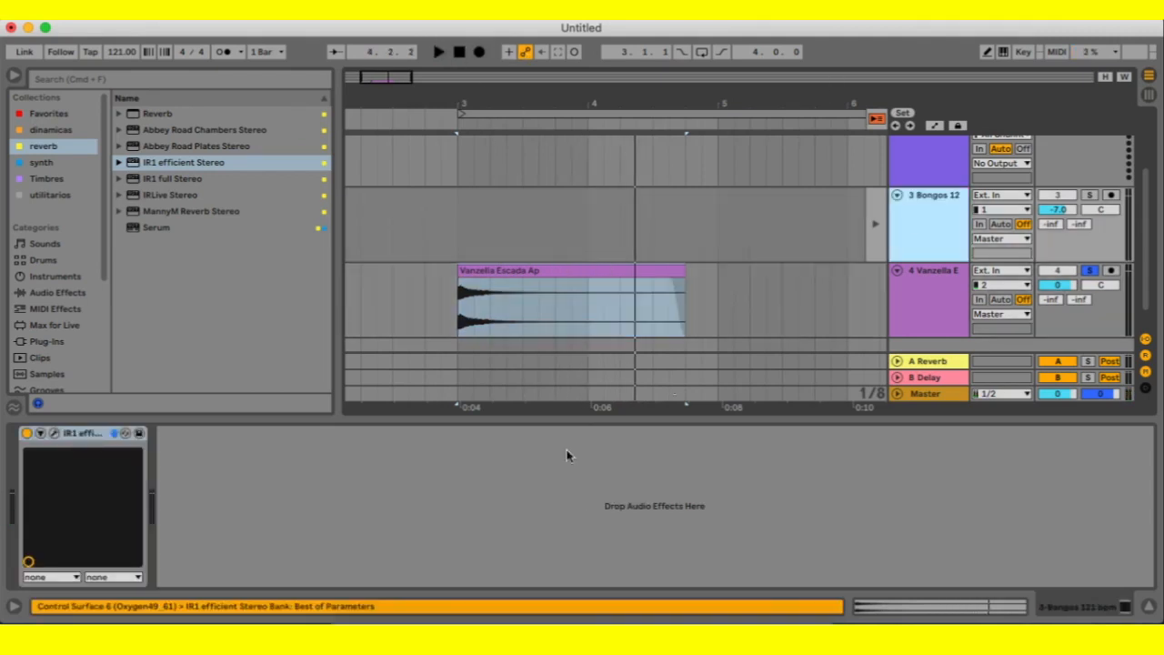
{"action": "left_click", "coordinate": [56, 435]}
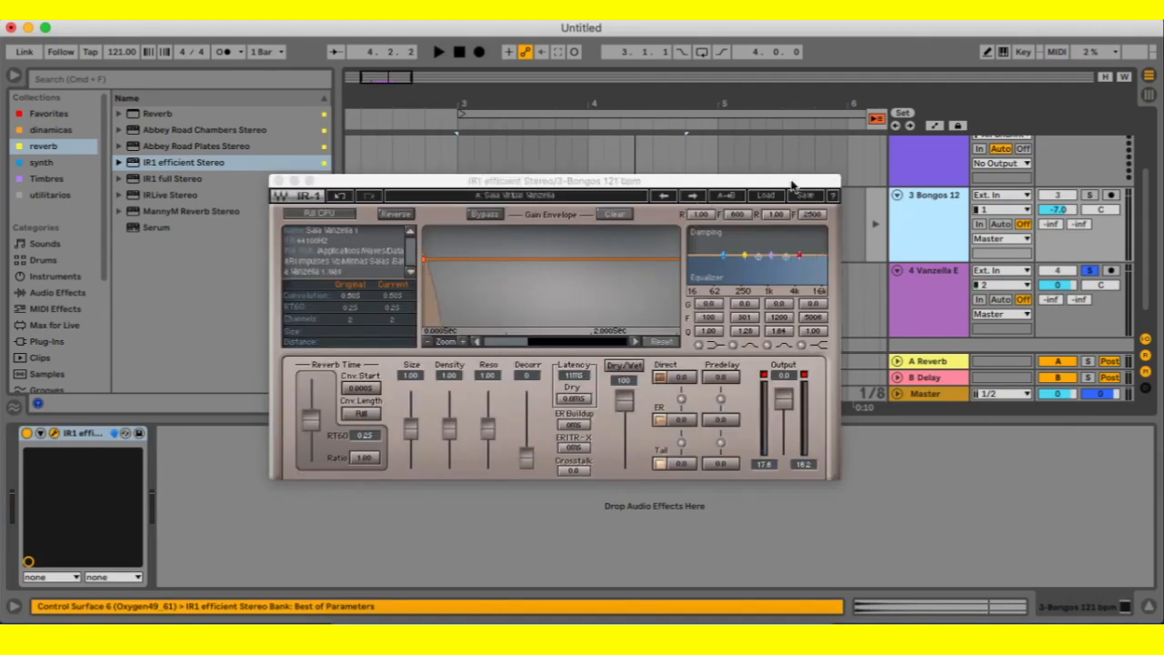
{"action": "left_click", "coordinate": [767, 196]}
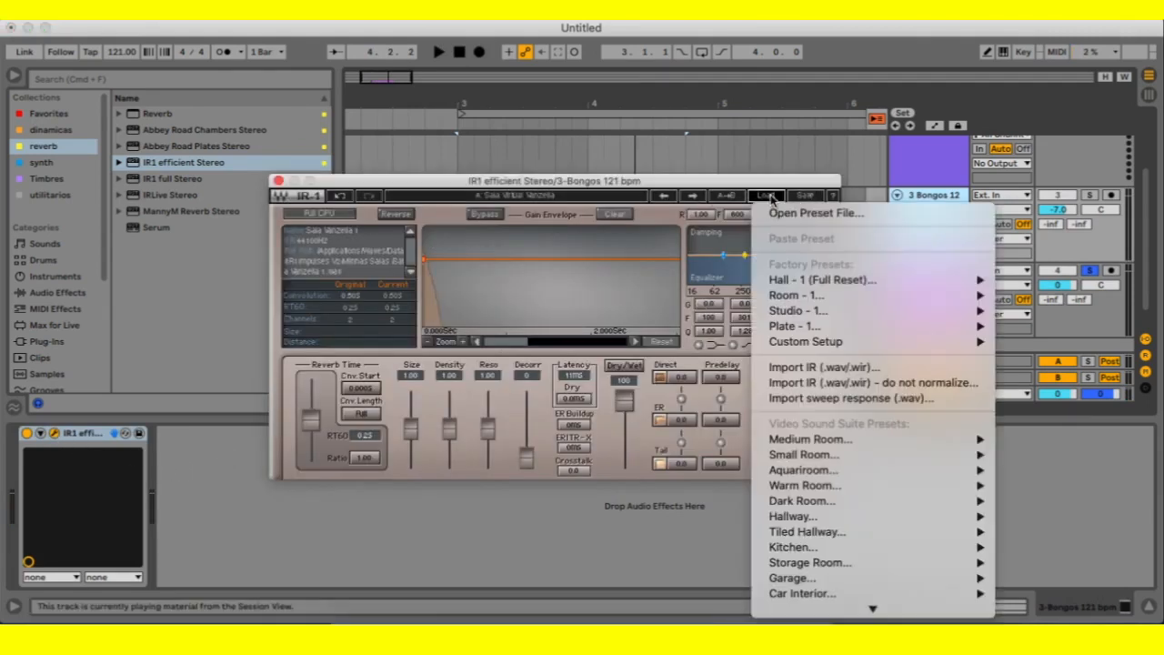
{"action": "left_click", "coordinate": [850, 368]}
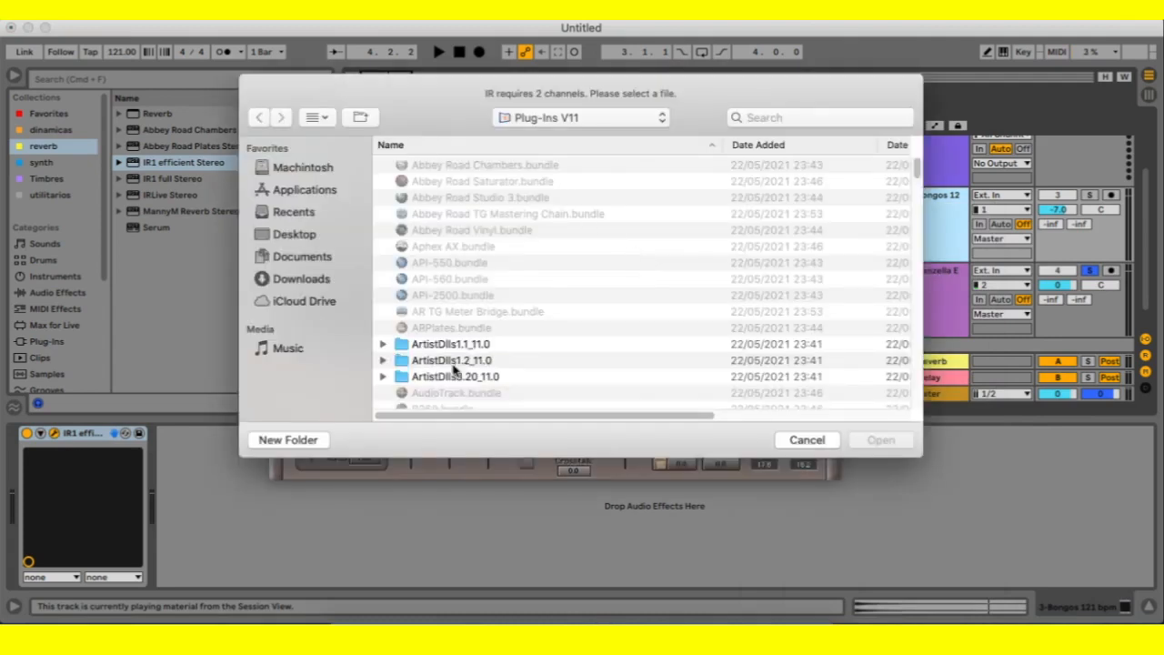
{"action": "left_click", "coordinate": [595, 117]}
{"action": "left_click", "coordinate": [536, 137]}
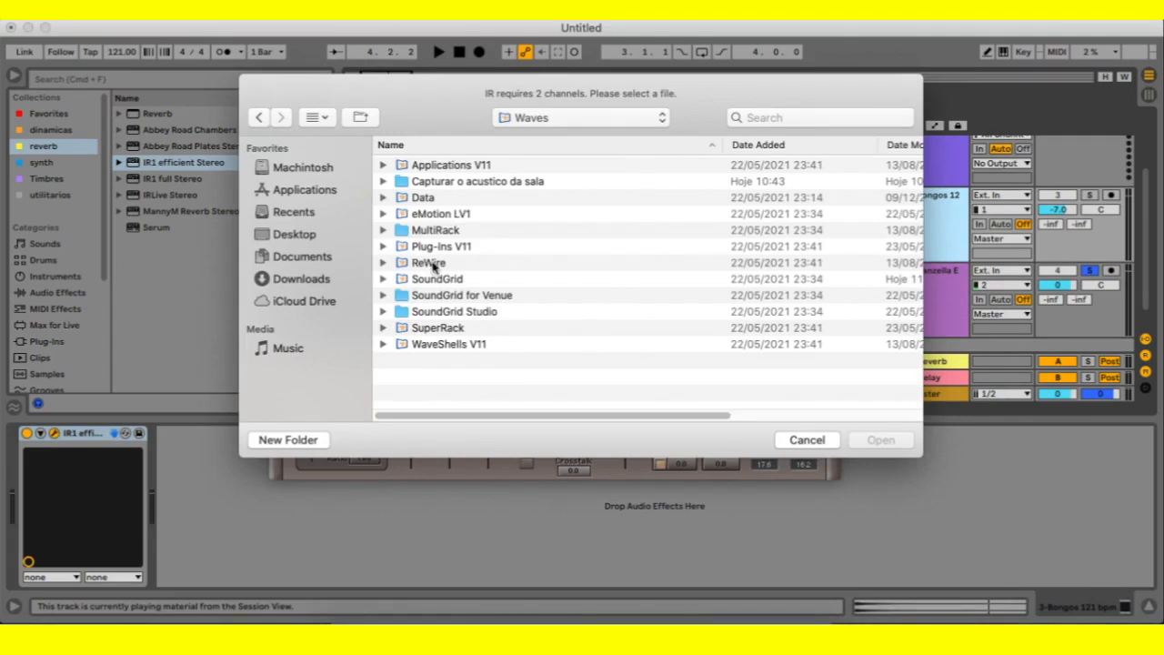
{"action": "double_click", "coordinate": [422, 200]}
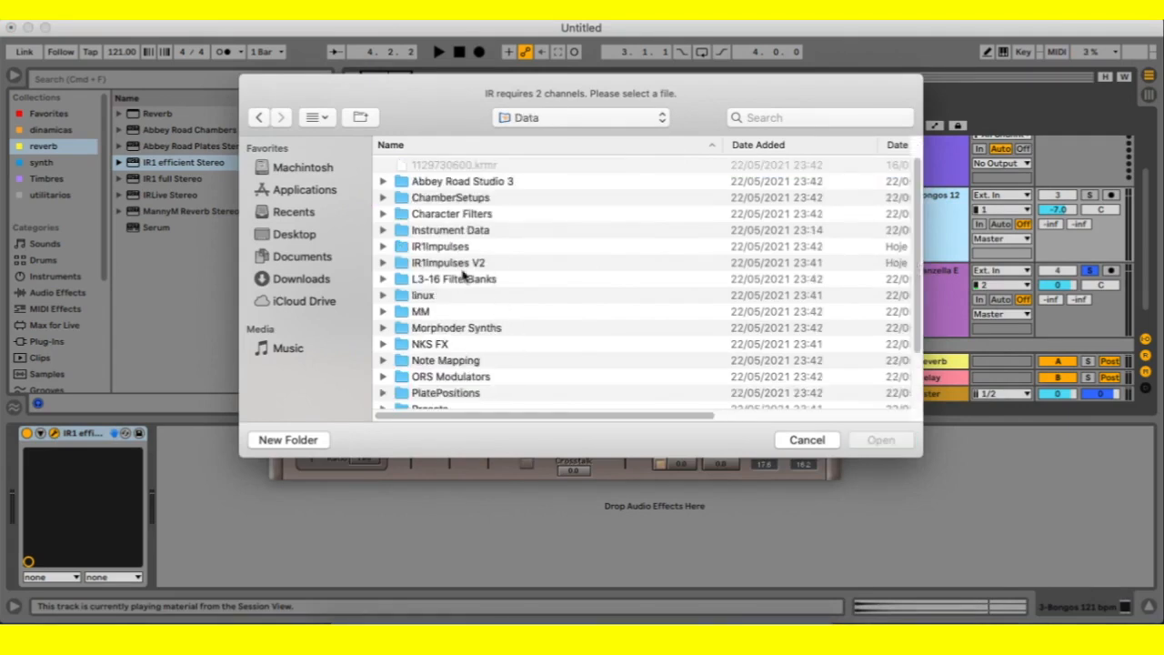
{"action": "double_click", "coordinate": [479, 263]}
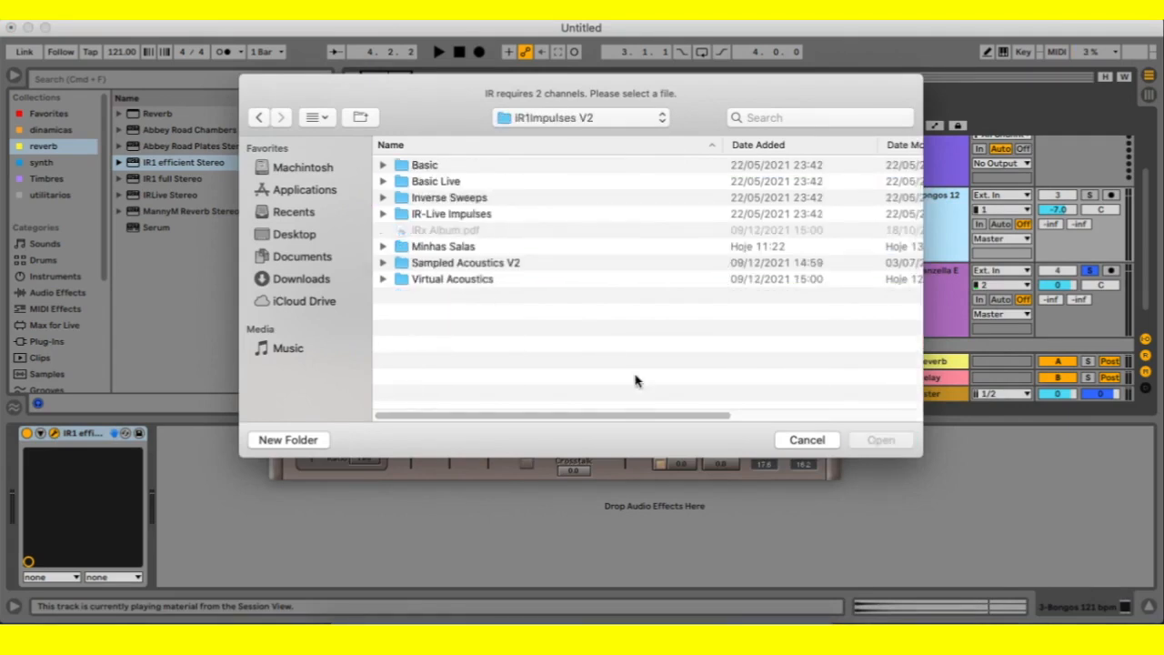
{"action": "double_click", "coordinate": [455, 246]}
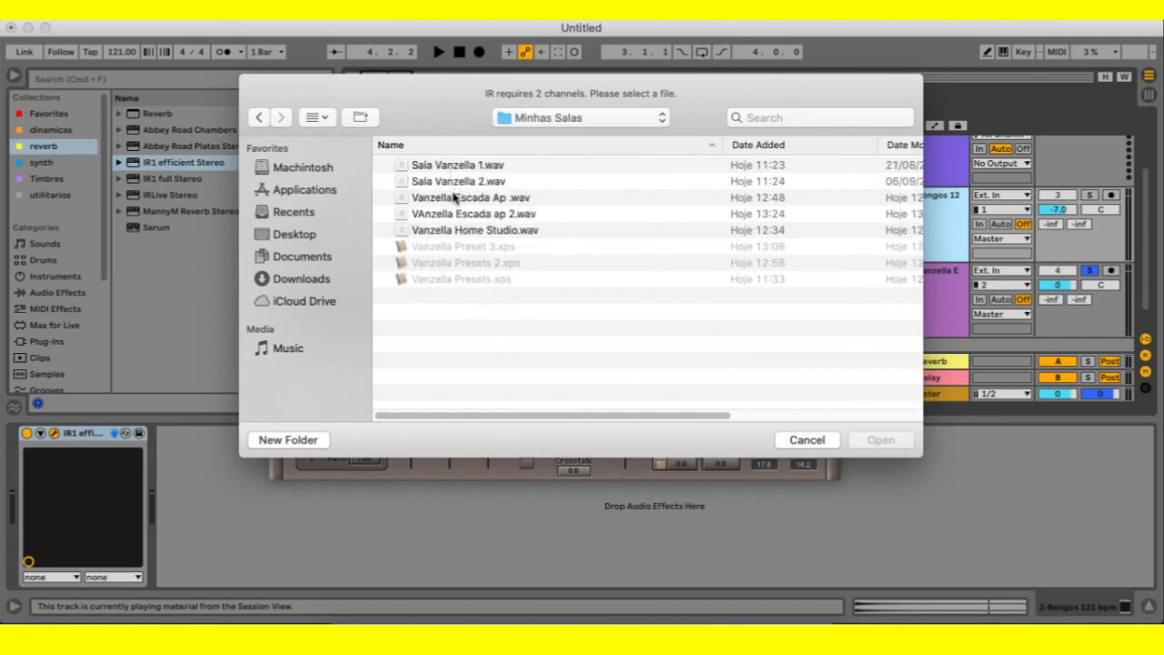
{"action": "left_click", "coordinate": [458, 199]}
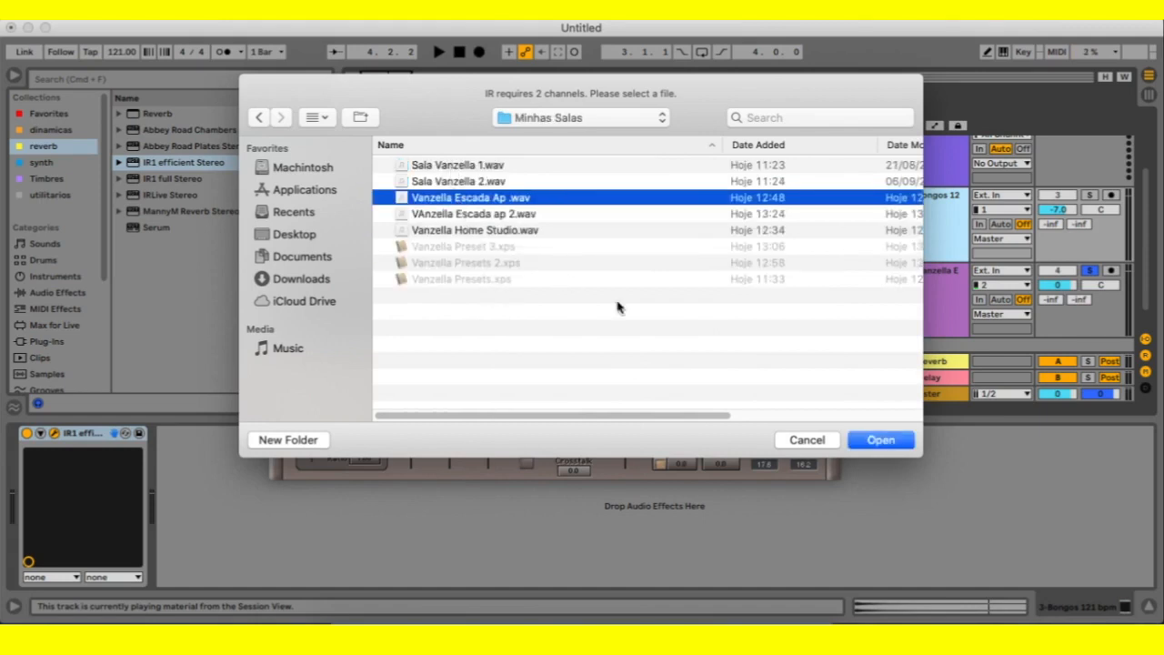
{"action": "left_click", "coordinate": [882, 441]}
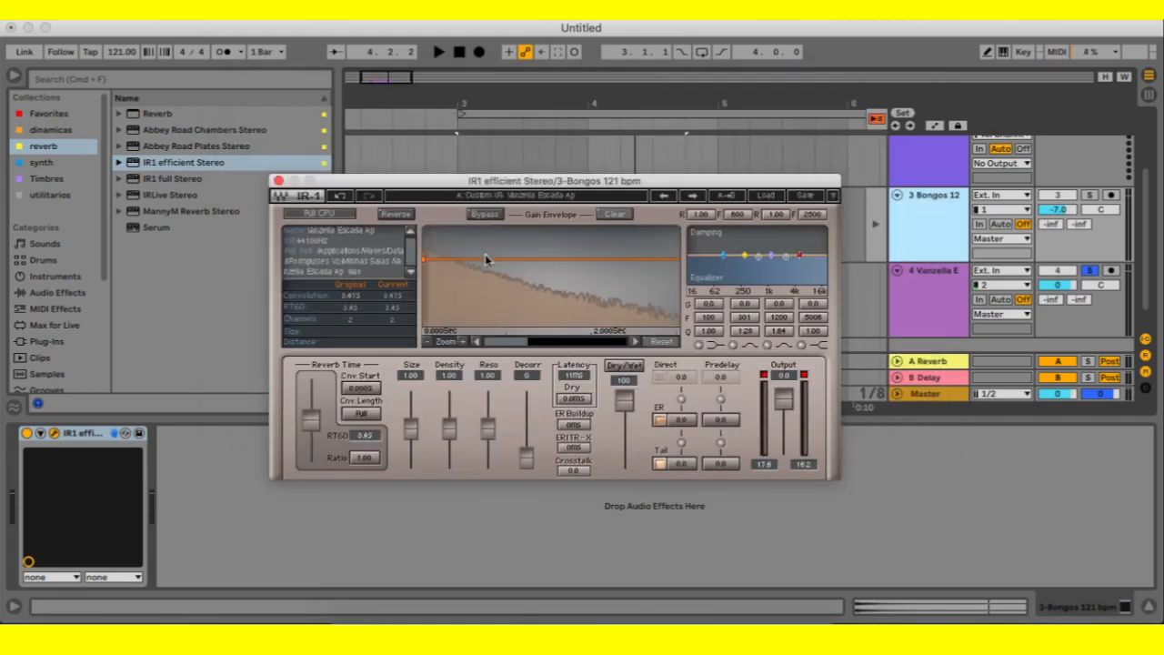
Load the Escada ap 3 preset from Minhas Salas into IR-1, using Impulse Response and Reset.
{"action": "left_click", "coordinate": [768, 196]}
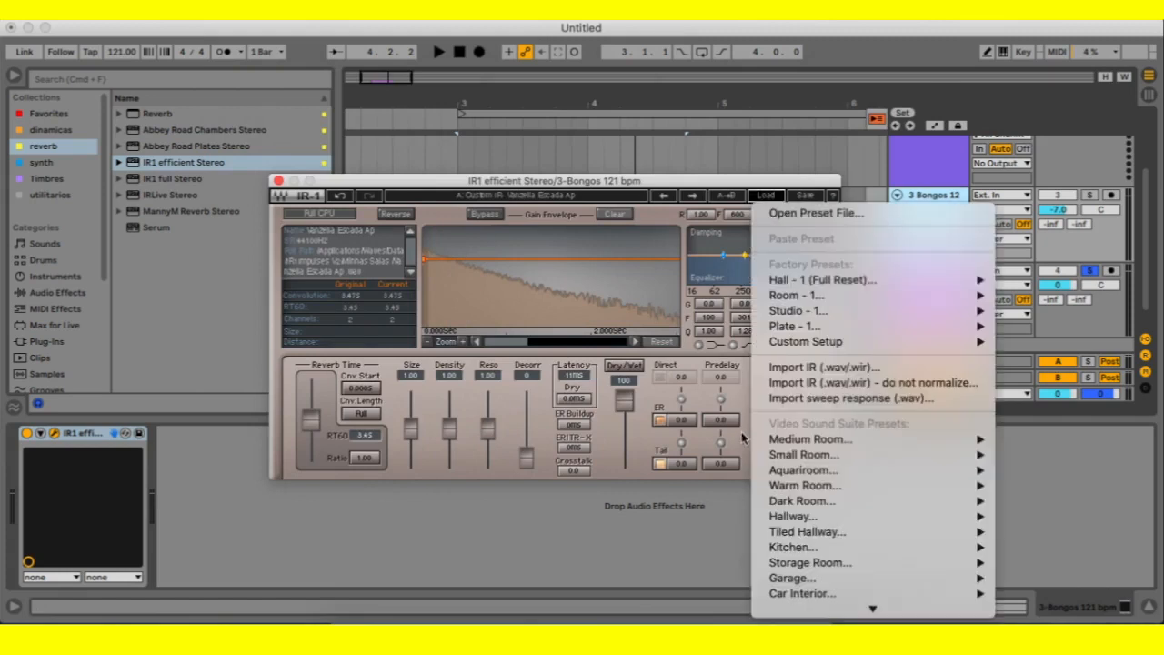
{"action": "mouse_move", "coordinate": [811, 551]}
{"action": "mouse_move", "coordinate": [853, 520]}
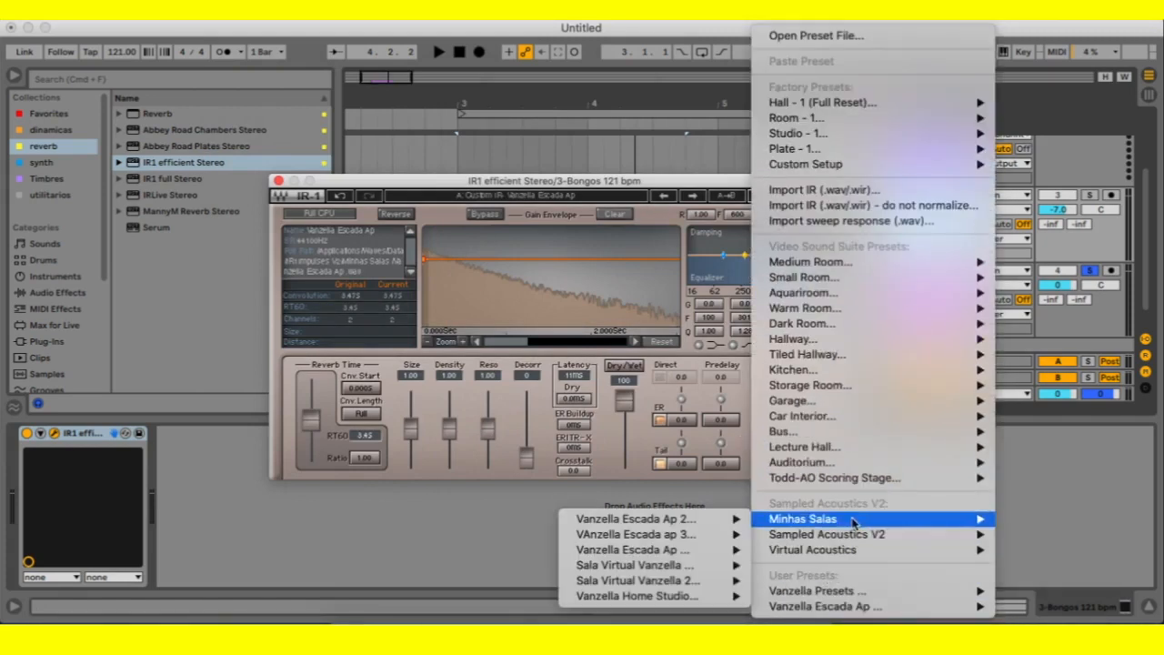
{"action": "mouse_move", "coordinate": [667, 538]}
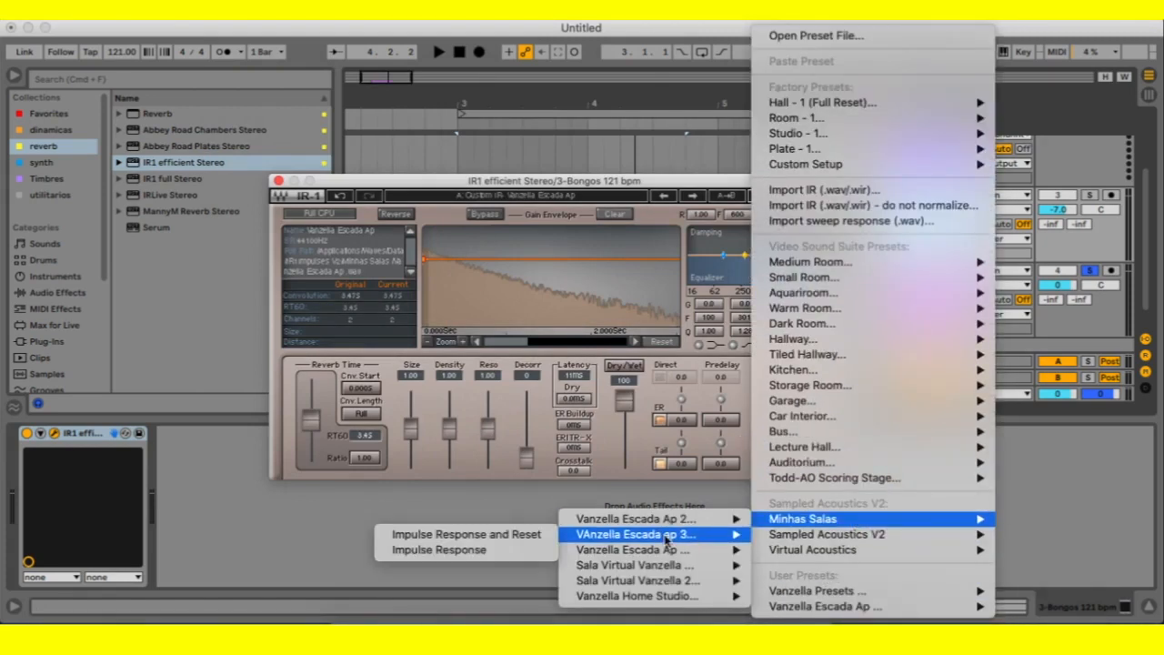
{"action": "left_click", "coordinate": [491, 535]}
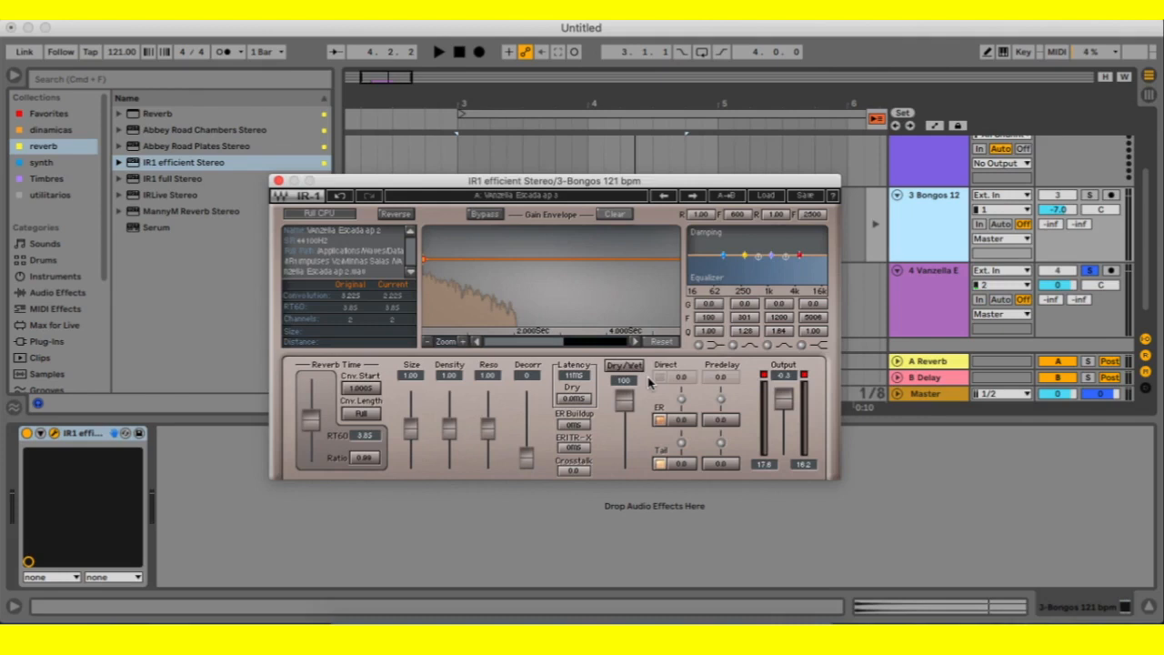
Solo the Bongos track, play it with IR-1's Dry/Wet at 0, and raise the mix to 12.1.
{"action": "left_click", "coordinate": [1089, 195]}
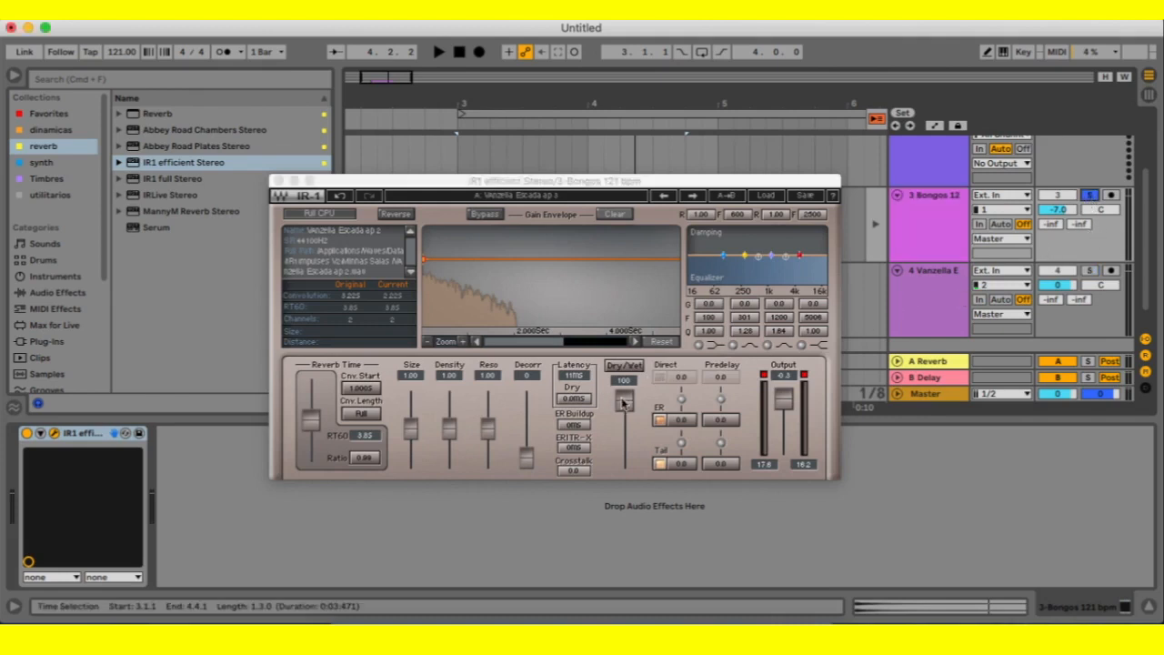
{"action": "left_click_drag", "start_coordinate": [623, 403], "coordinate": [625, 458]}
{"action": "key", "text": "space"}
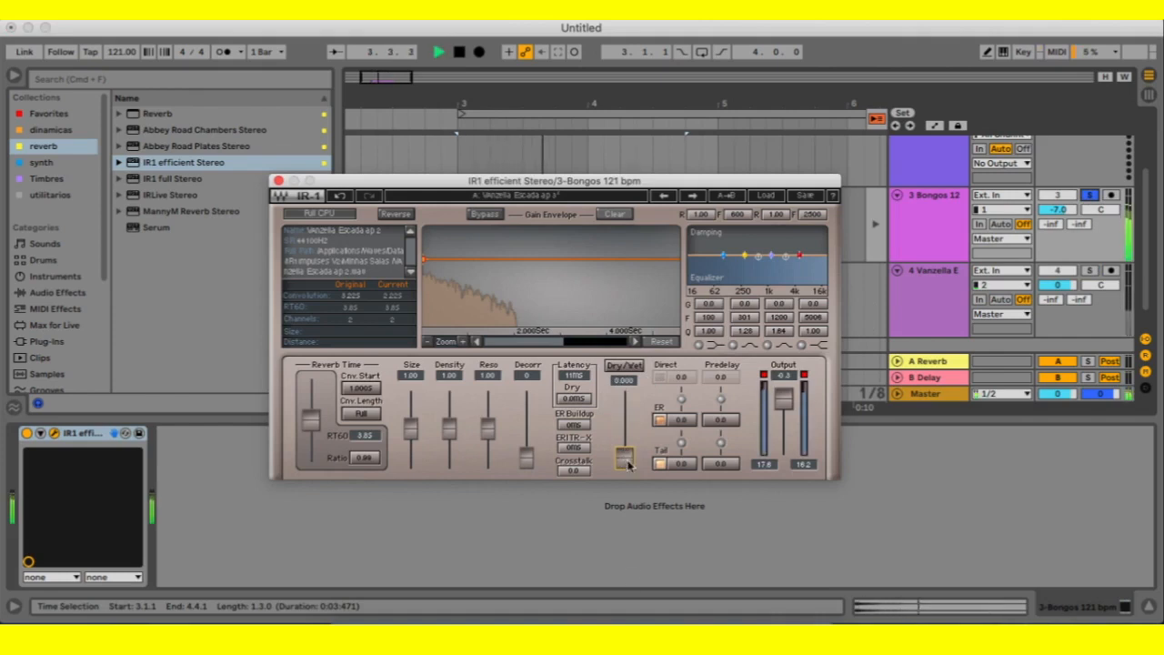
{"action": "mouse_move", "coordinate": [628, 464]}
{"action": "left_mouse_down"}
{"action": "mouse_move", "coordinate": [624, 432]}
{"action": "mouse_move", "coordinate": [625, 446]}
{"action": "left_mouse_up"}
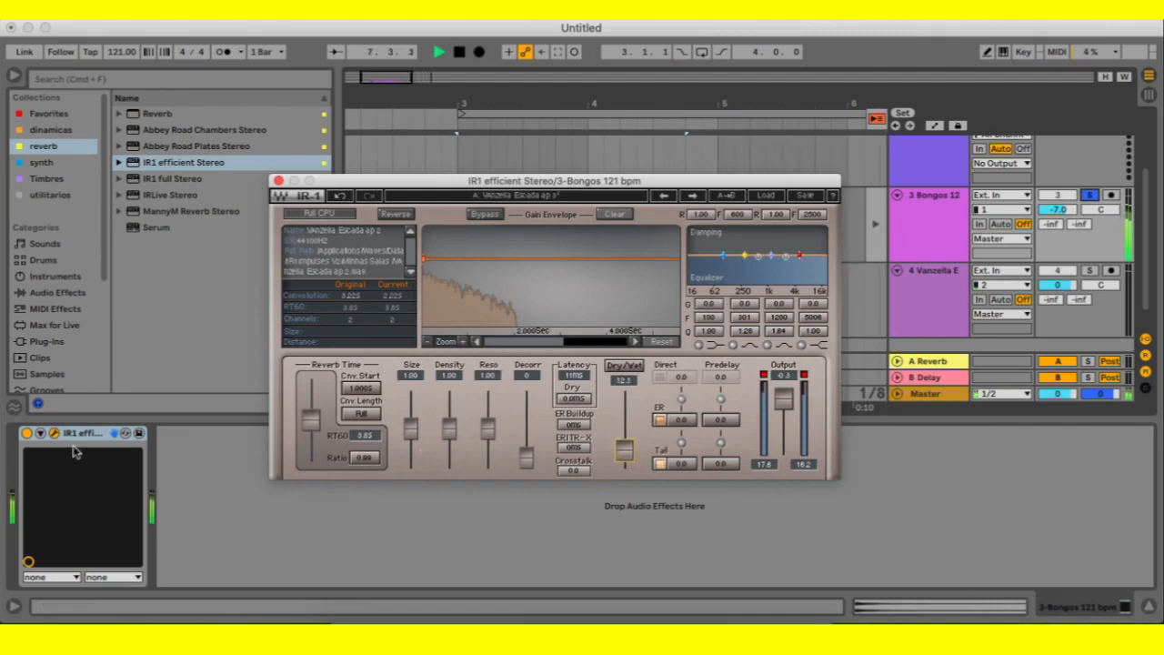
Compare the Bongos with IR1 switched off and on, and raise the Dry/Wet mix to about 67.
{"action": "left_click", "coordinate": [26, 434]}
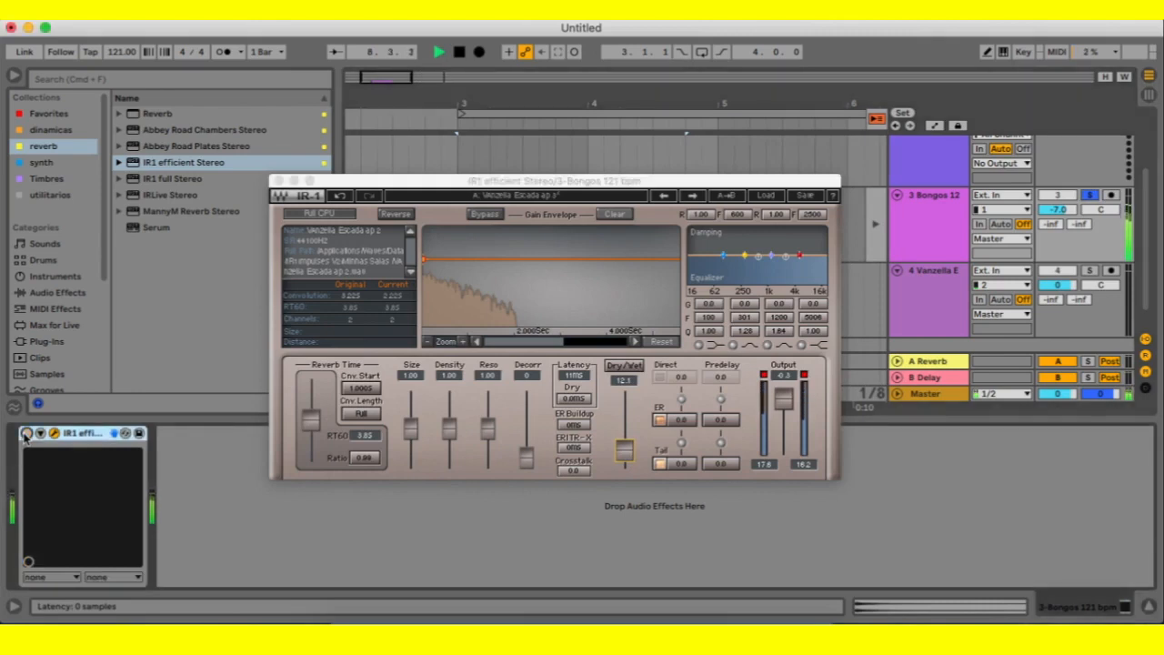
{"action": "left_click", "coordinate": [26, 434]}
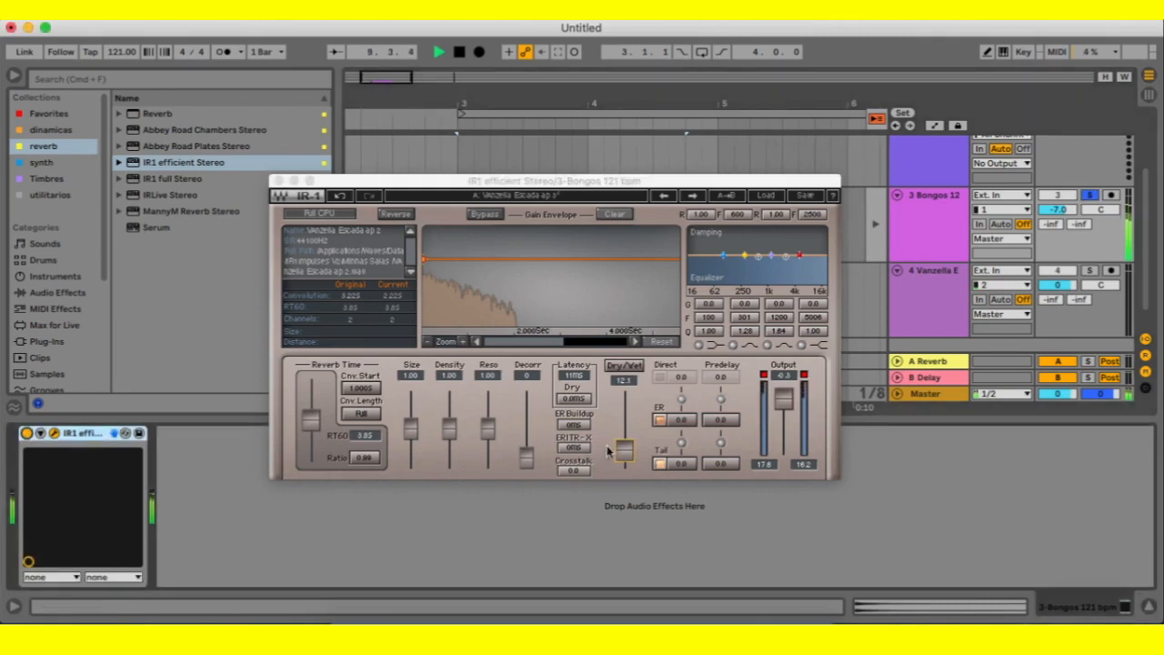
{"action": "left_click_drag", "start_coordinate": [619, 447], "coordinate": [625, 416]}
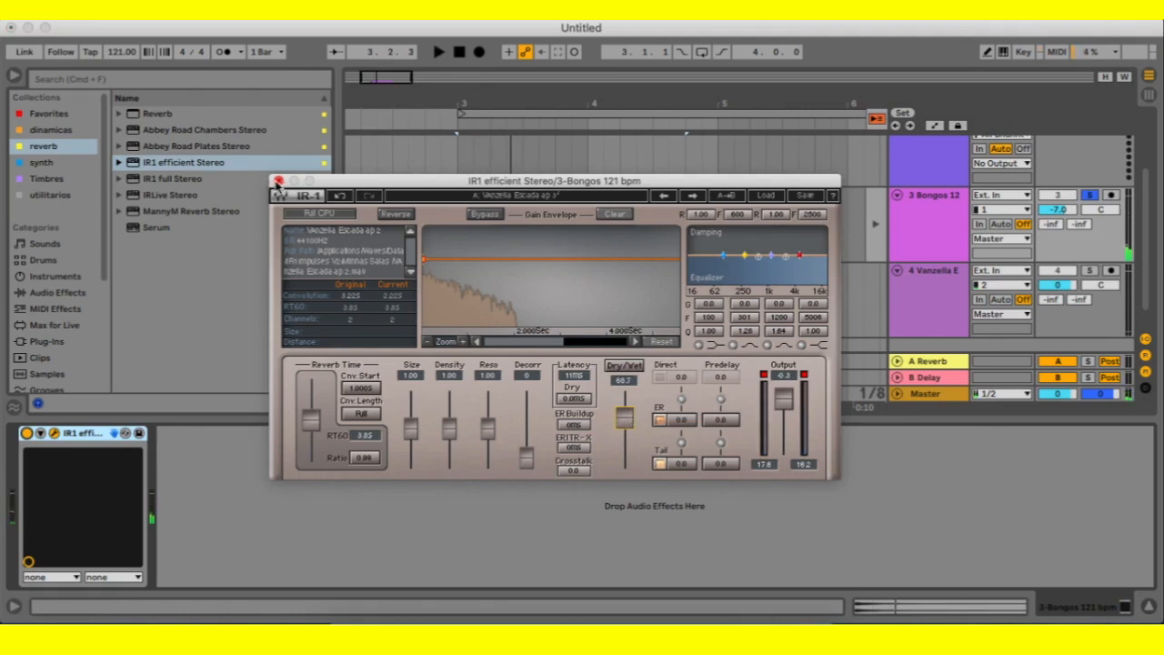
Close the IR1 window, solo track 4 and audition the recorded impulse response clip.
{"action": "left_click", "coordinate": [278, 181]}
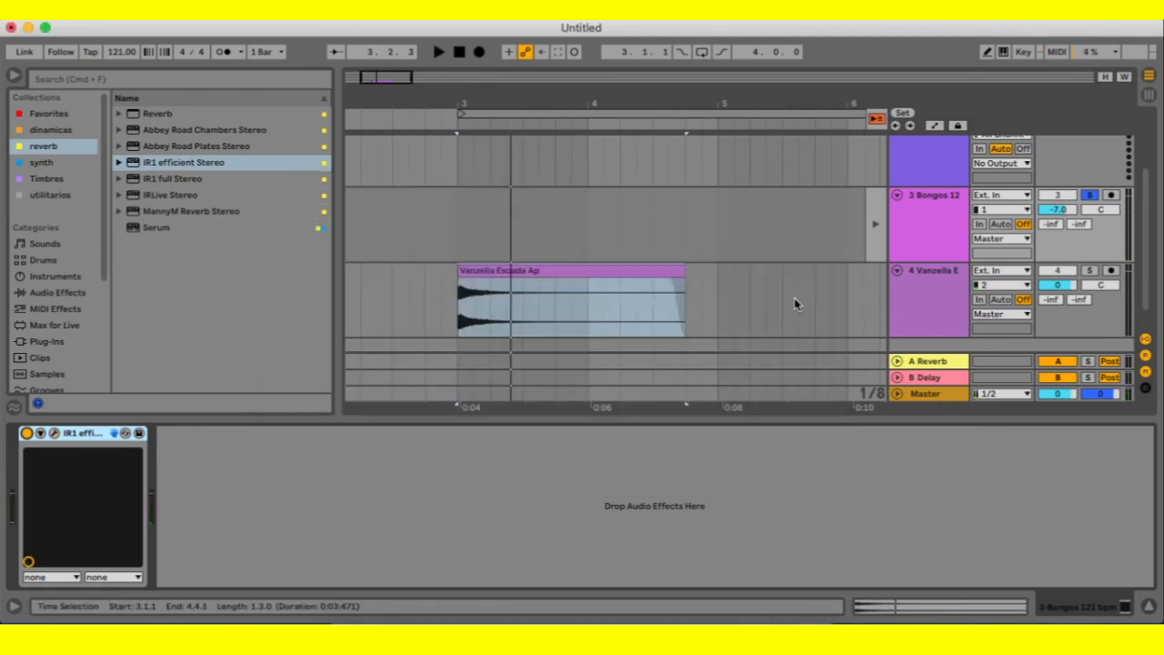
{"action": "left_click", "coordinate": [1089, 270]}
{"action": "left_click", "coordinate": [459, 226]}
{"action": "key", "text": "space"}
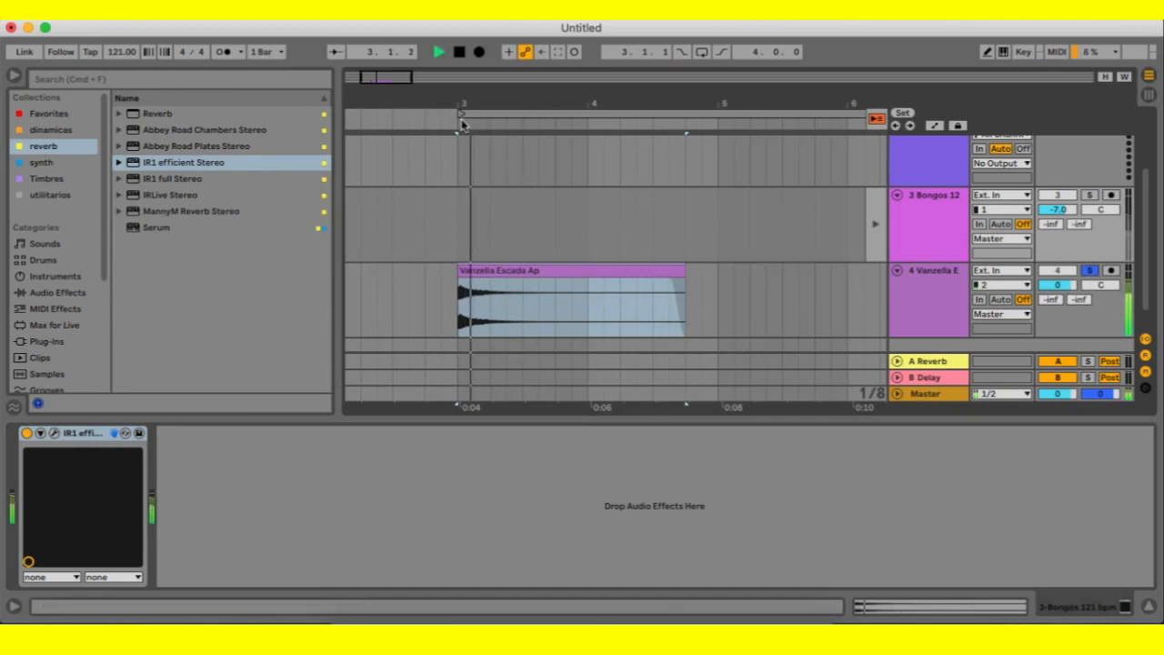
{"action": "left_click", "coordinate": [590, 312]}
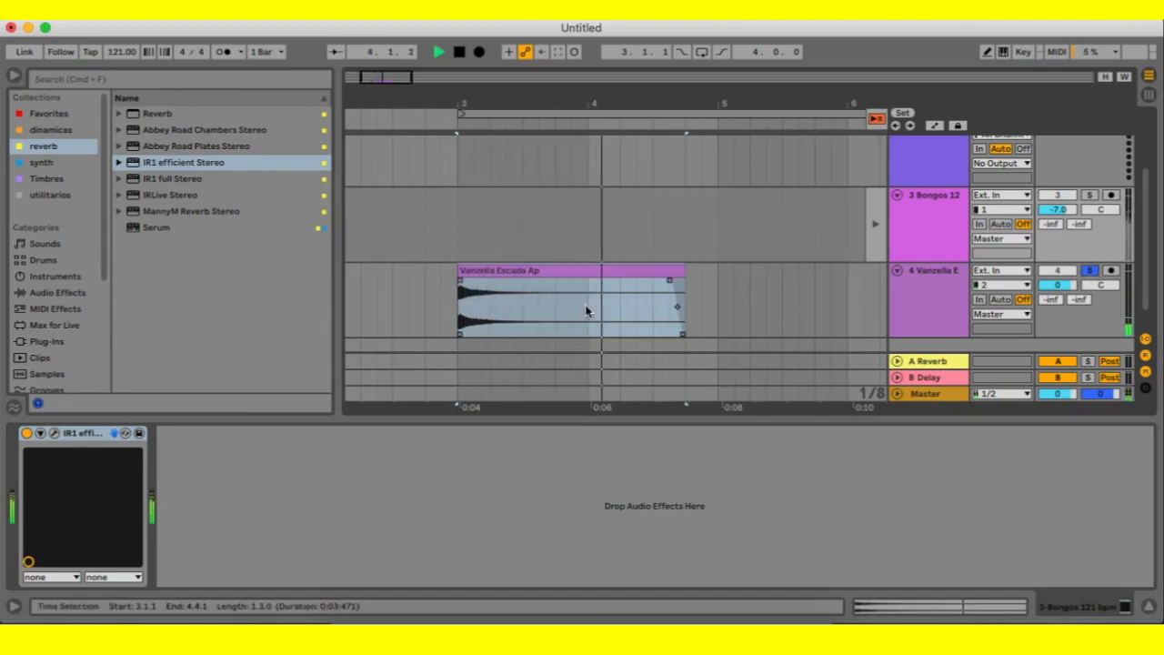
{"action": "key", "text": "space"}
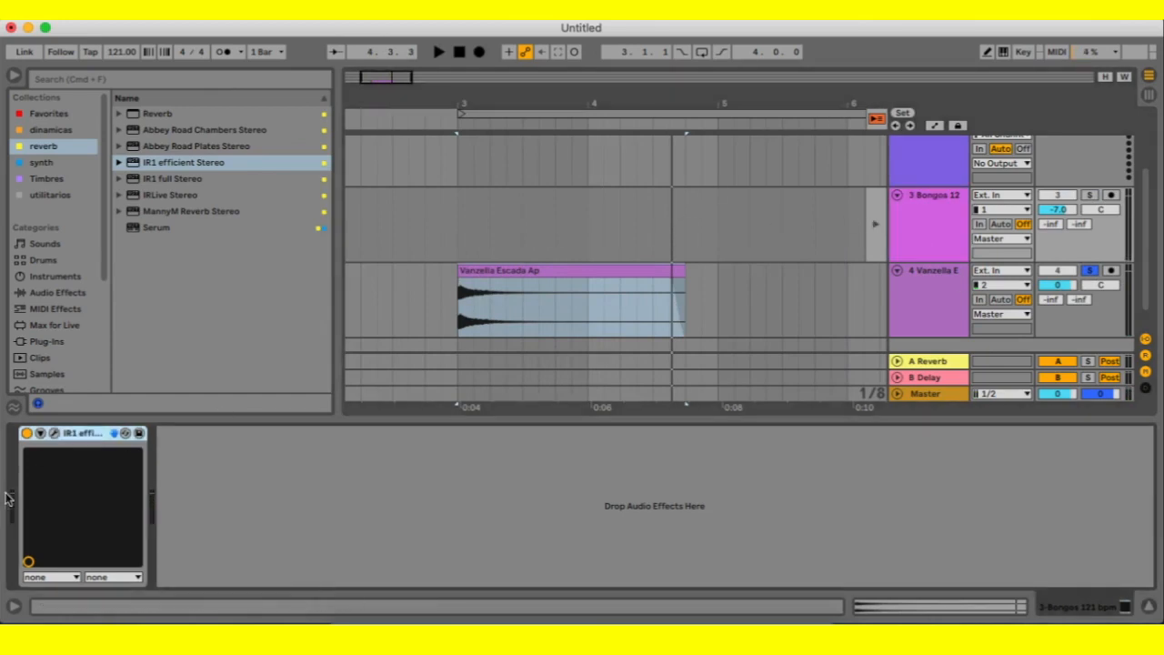
Reopen IR1, solo and play the Bongos track, and lower the reverb's Dry/Wet mix to 12.9.
{"action": "left_click", "coordinate": [54, 434]}
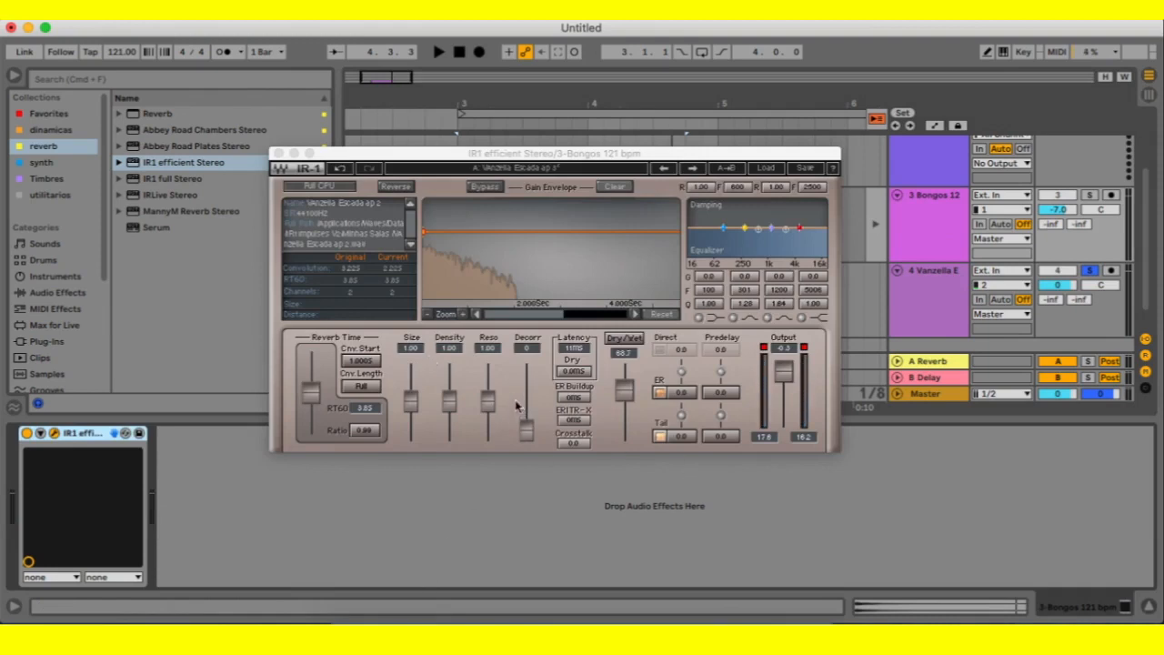
{"action": "left_click", "coordinate": [1060, 195]}
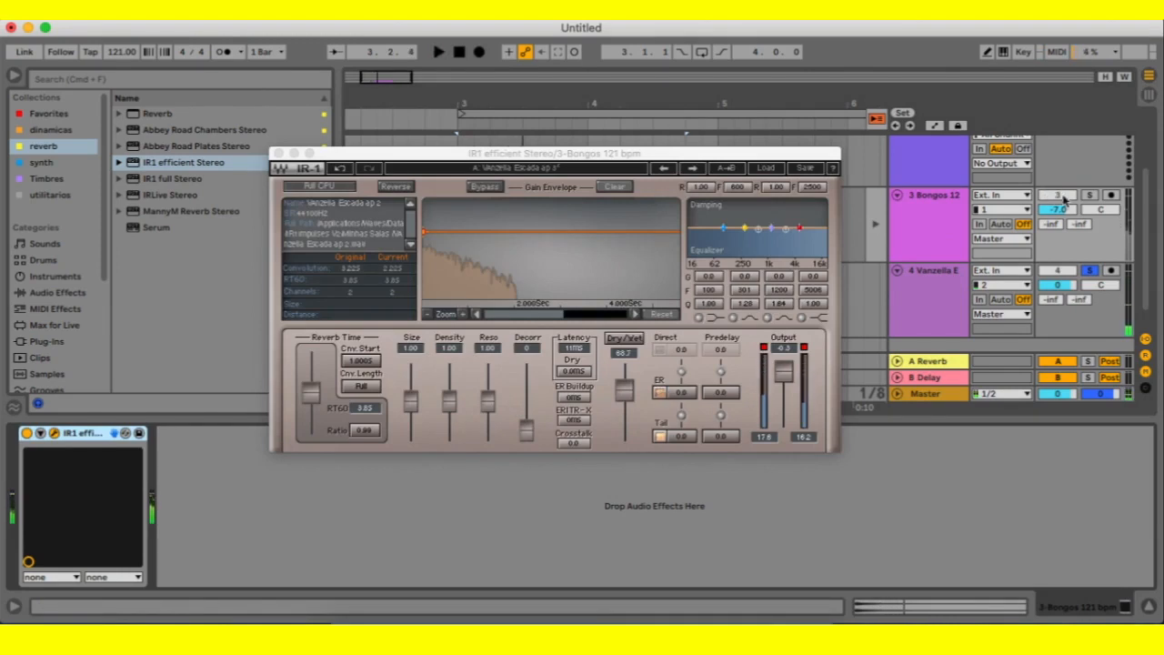
{"action": "left_click", "coordinate": [1061, 195]}
{"action": "left_click", "coordinate": [1089, 194]}
{"action": "key", "text": "space"}
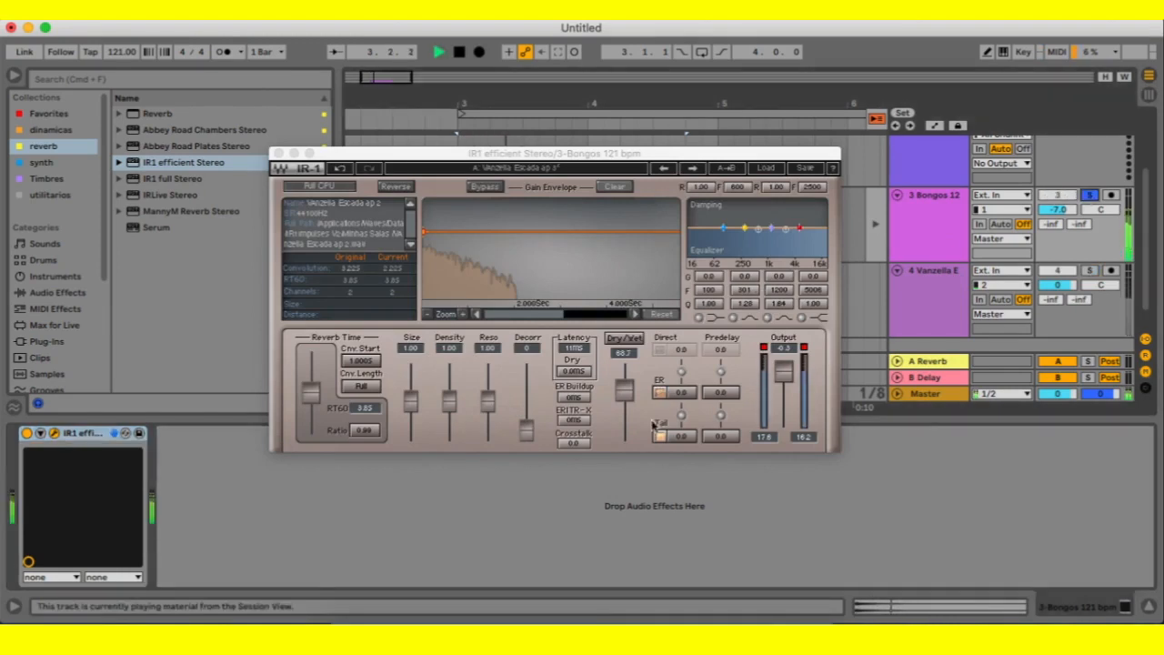
{"action": "left_click_drag", "start_coordinate": [624, 391], "coordinate": [624, 424]}
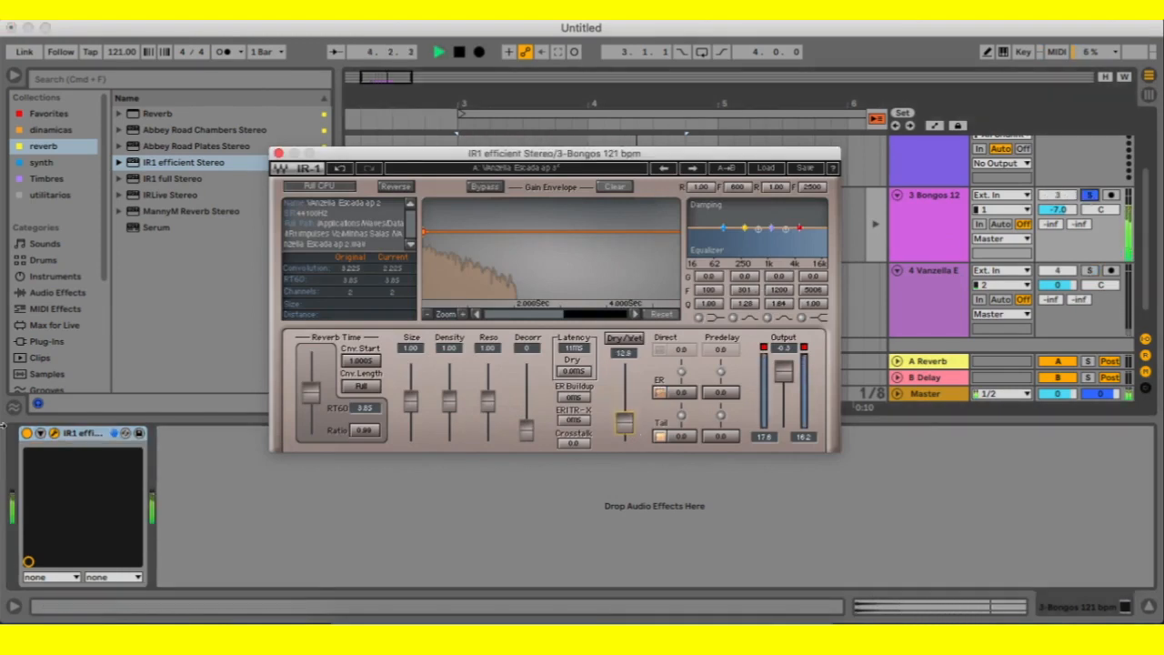
Compare the playing Bongos with IR1 switched off and on, stop playback, and look through the IR-1 presets without loading one.
{"action": "left_click", "coordinate": [26, 435]}
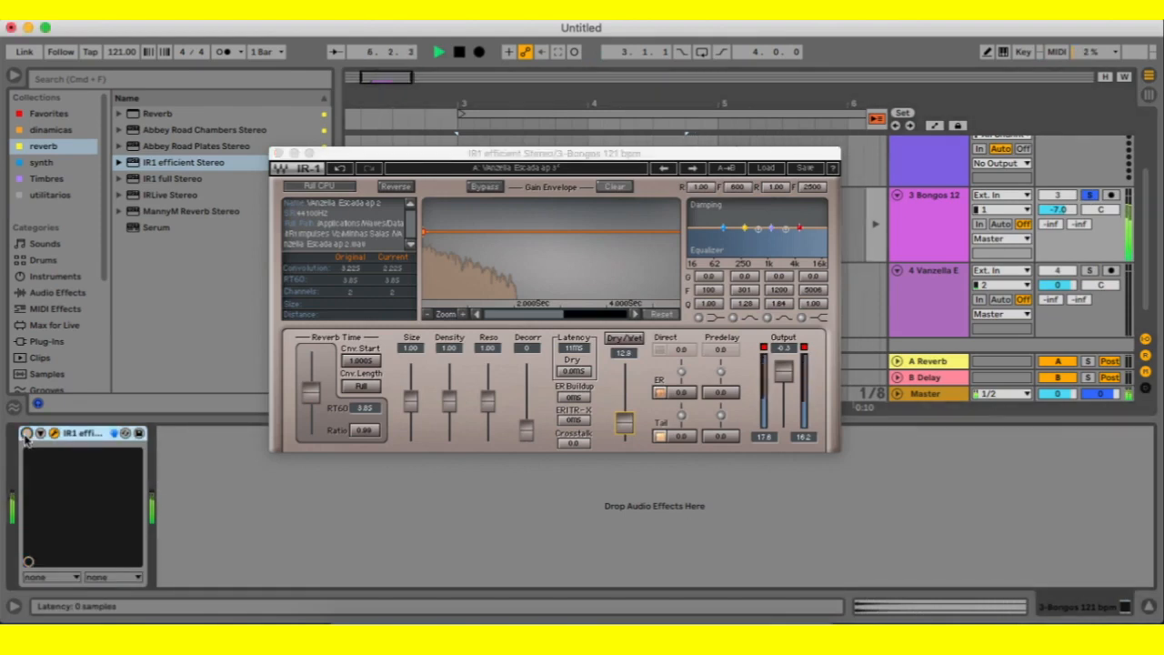
{"action": "left_click", "coordinate": [25, 435]}
{"action": "key", "text": "space"}
{"action": "left_click", "coordinate": [762, 168]}
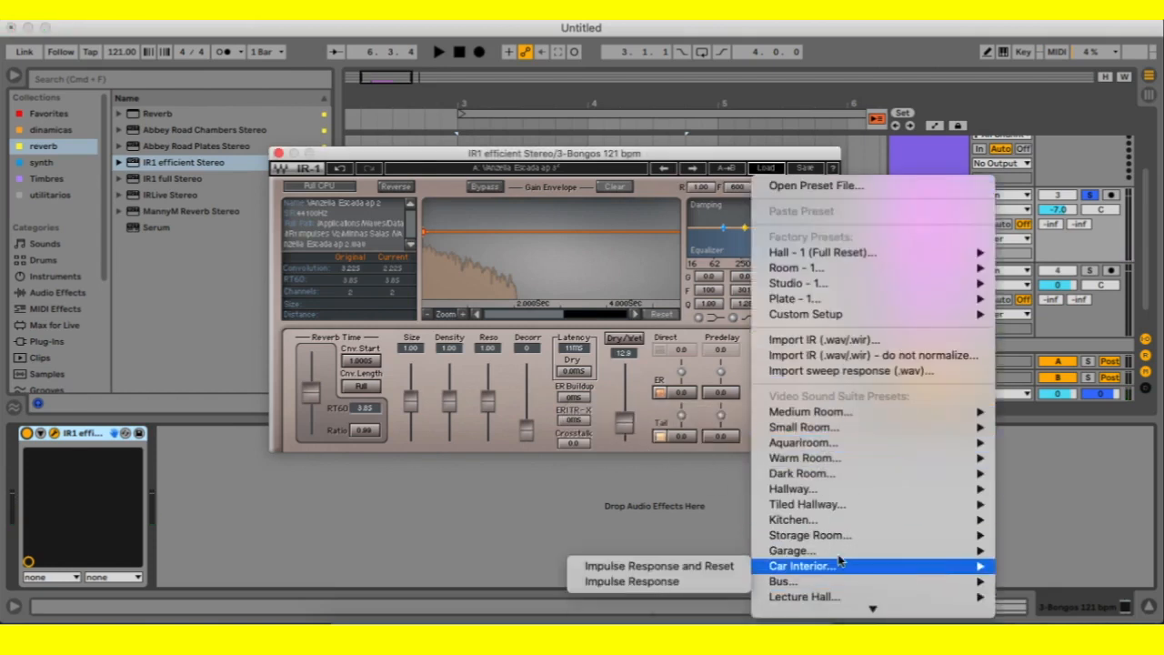
{"action": "left_click", "coordinate": [370, 515]}
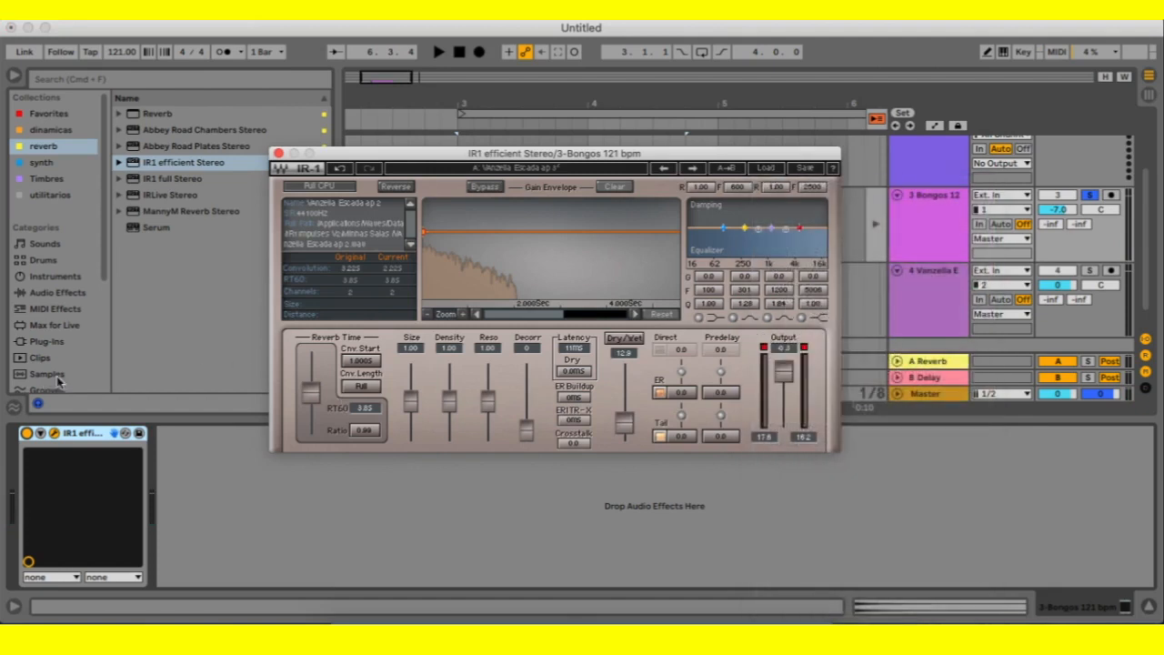
Open the Kick snare samples folder under Places and preview cymbal seco .wav, Cymbal loop.wav, Clap 2.wav and CHH 7.wav.
{"action": "scroll", "coordinate": [55, 378], "scroll_direction": "down", "scroll_amount": 5}
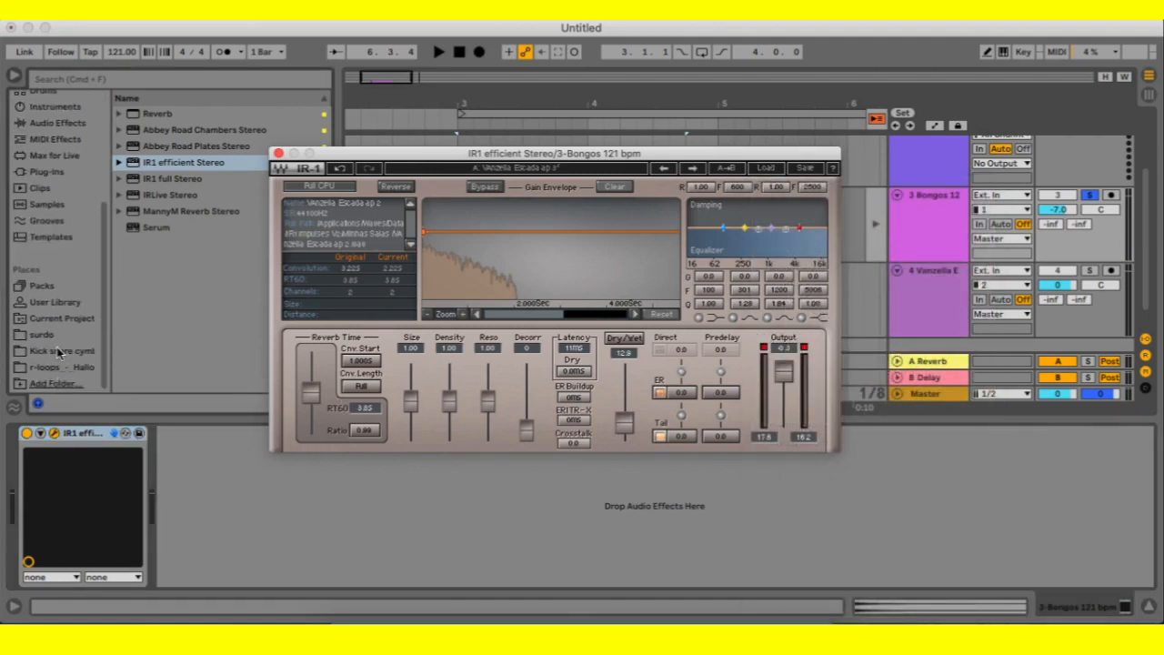
{"action": "left_click", "coordinate": [59, 350]}
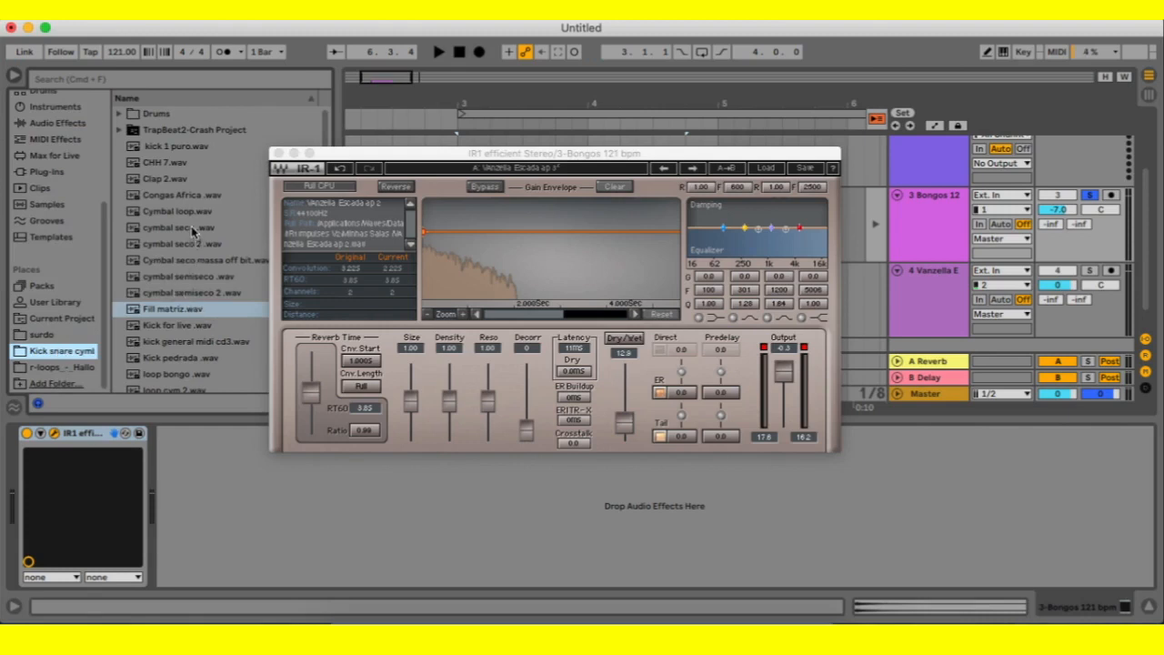
{"action": "left_click", "coordinate": [192, 229]}
{"action": "left_click", "coordinate": [183, 210]}
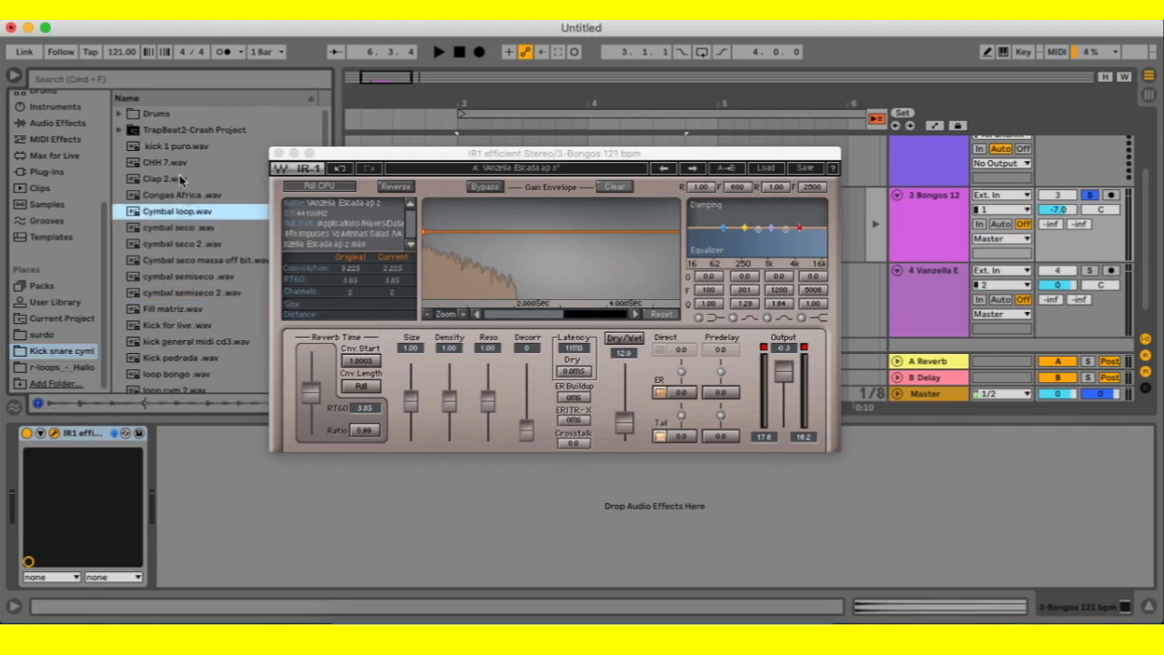
{"action": "left_click", "coordinate": [183, 179]}
{"action": "left_click", "coordinate": [177, 162]}
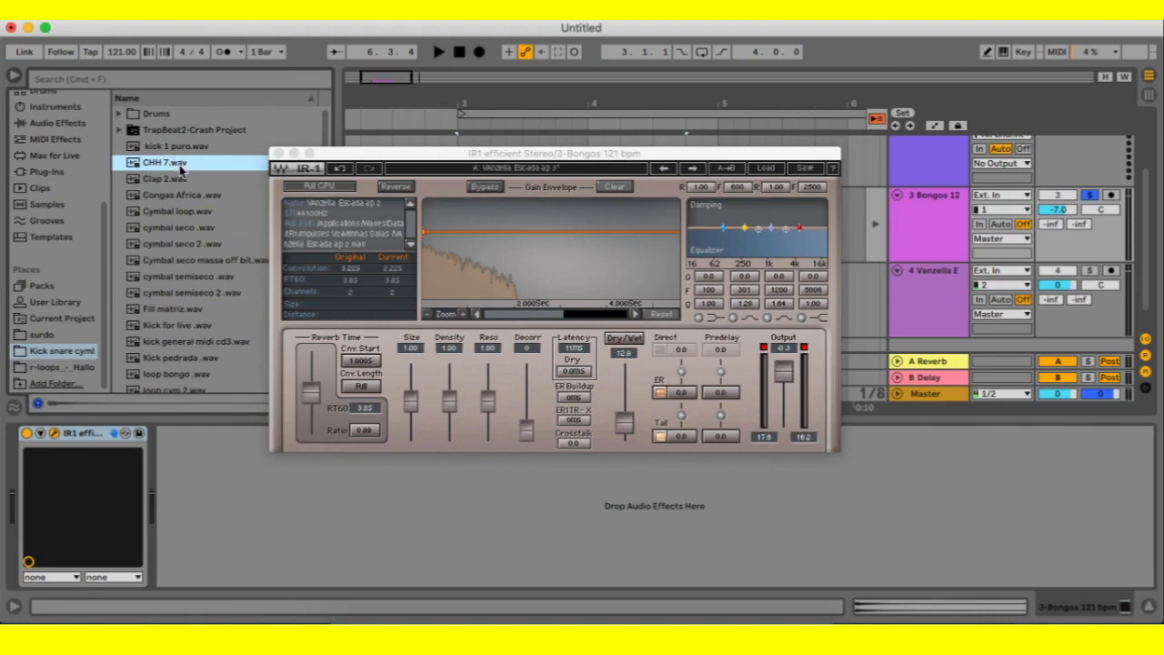
Preview Clap 2.wav and CHH 7.wav, and load the first Sala Virtual impulse response from Minhas Salas with reset.
{"action": "left_click", "coordinate": [184, 180]}
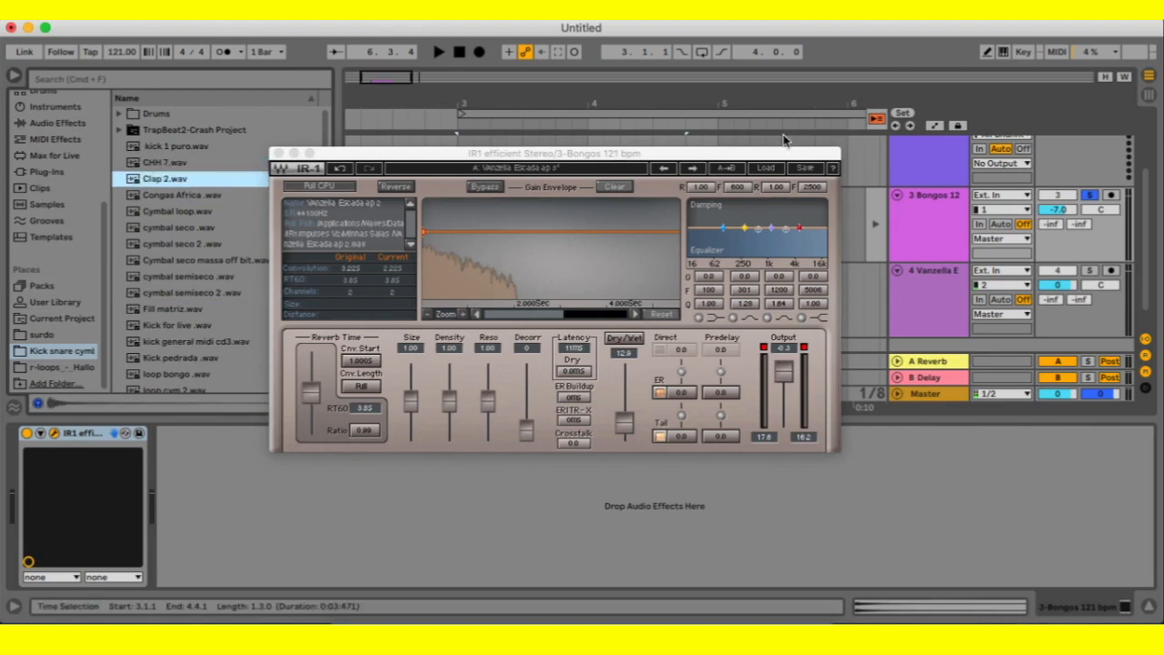
{"action": "left_click", "coordinate": [150, 163]}
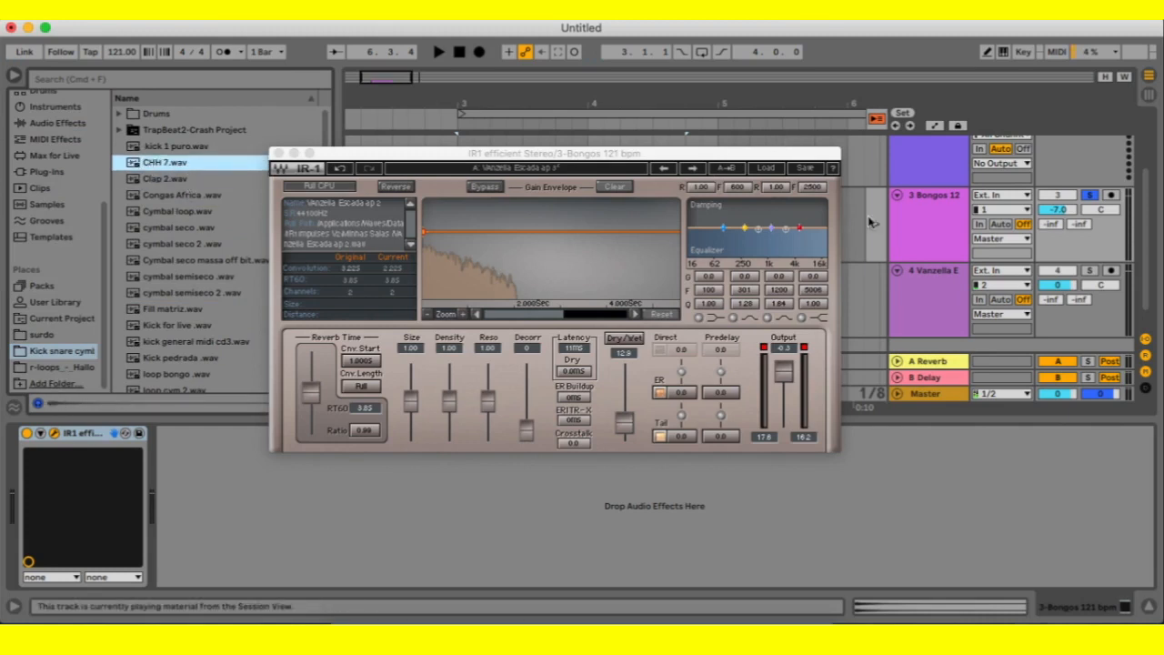
{"action": "left_click", "coordinate": [766, 168]}
{"action": "mouse_move", "coordinate": [892, 537]}
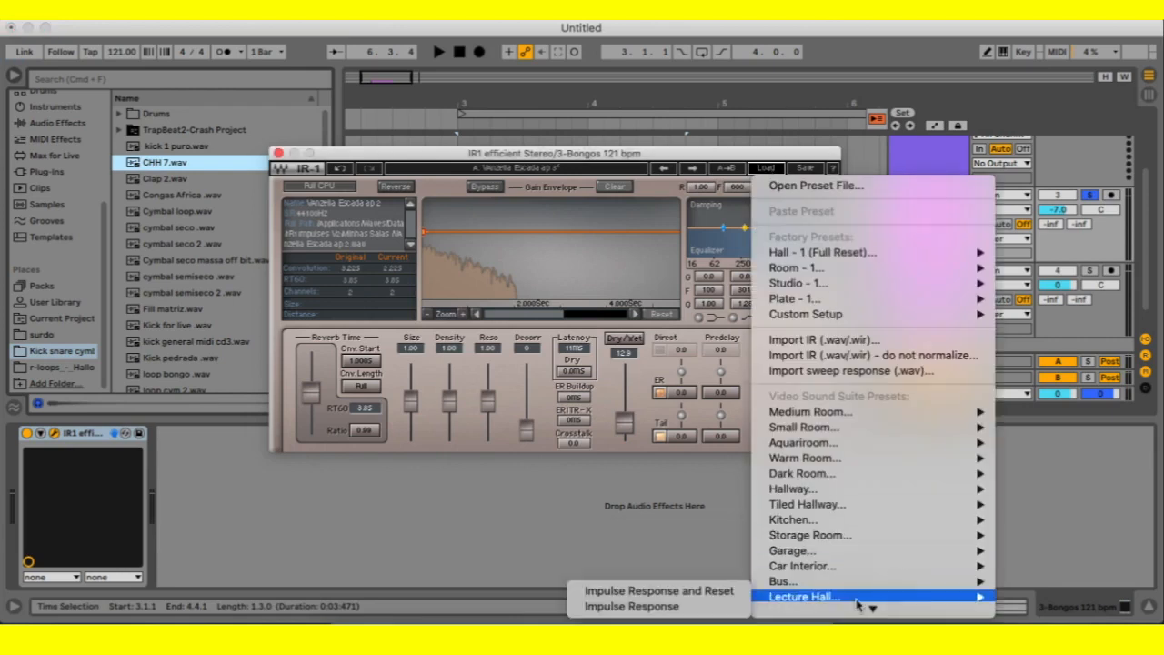
{"action": "mouse_move", "coordinate": [850, 518]}
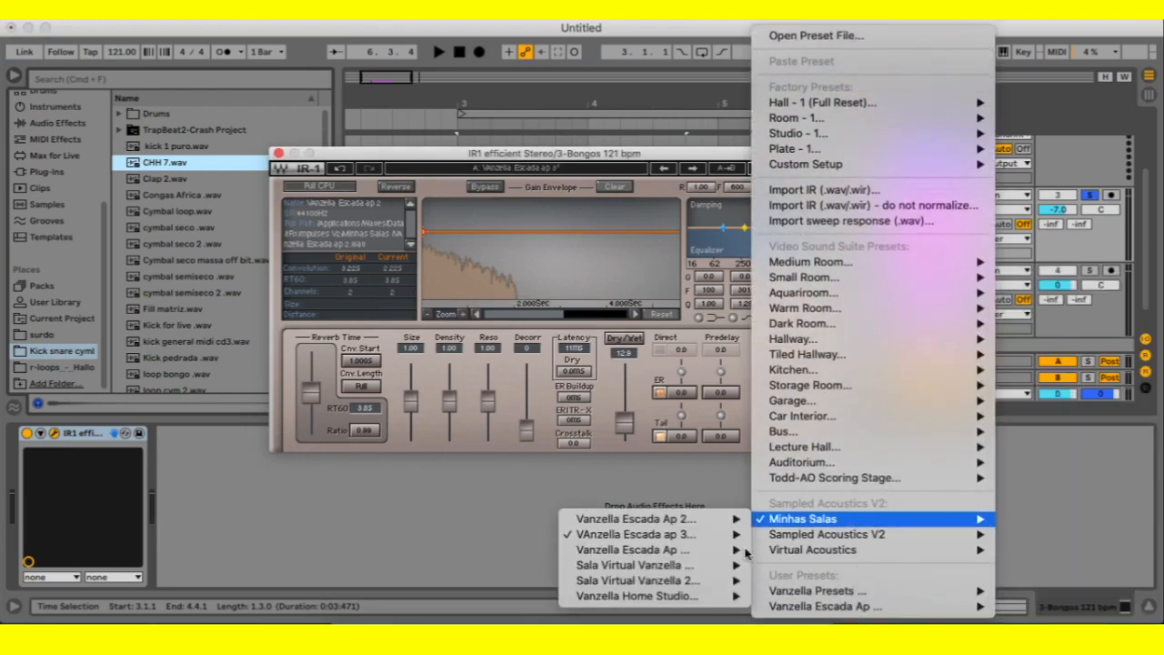
{"action": "mouse_move", "coordinate": [700, 567]}
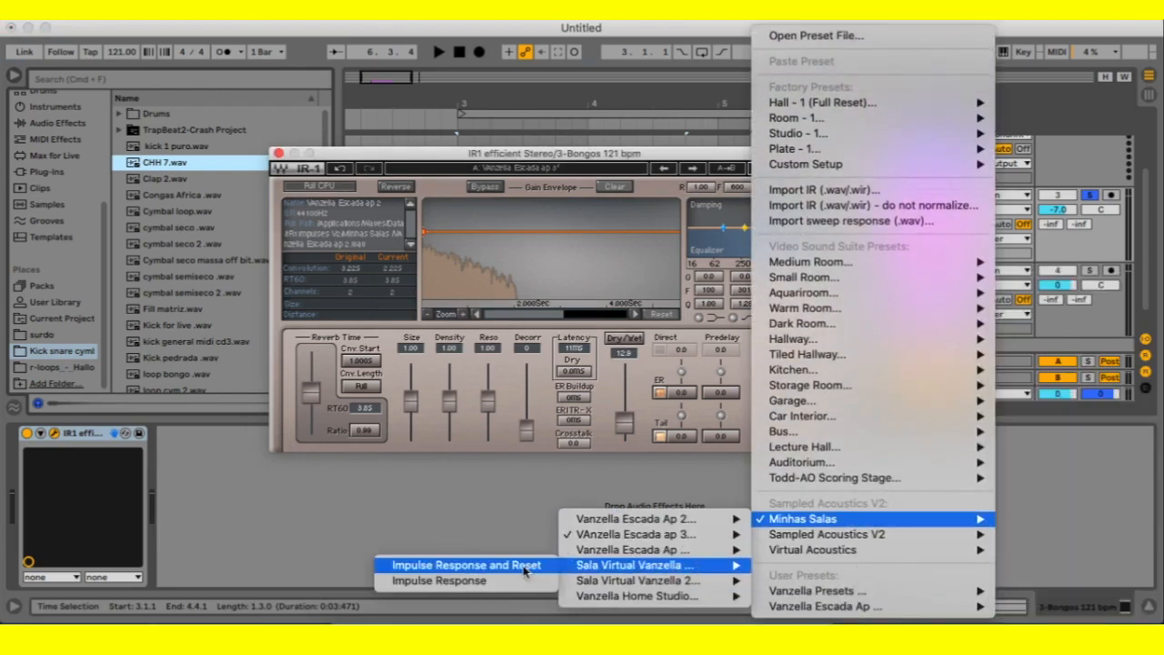
{"action": "left_click", "coordinate": [466, 564]}
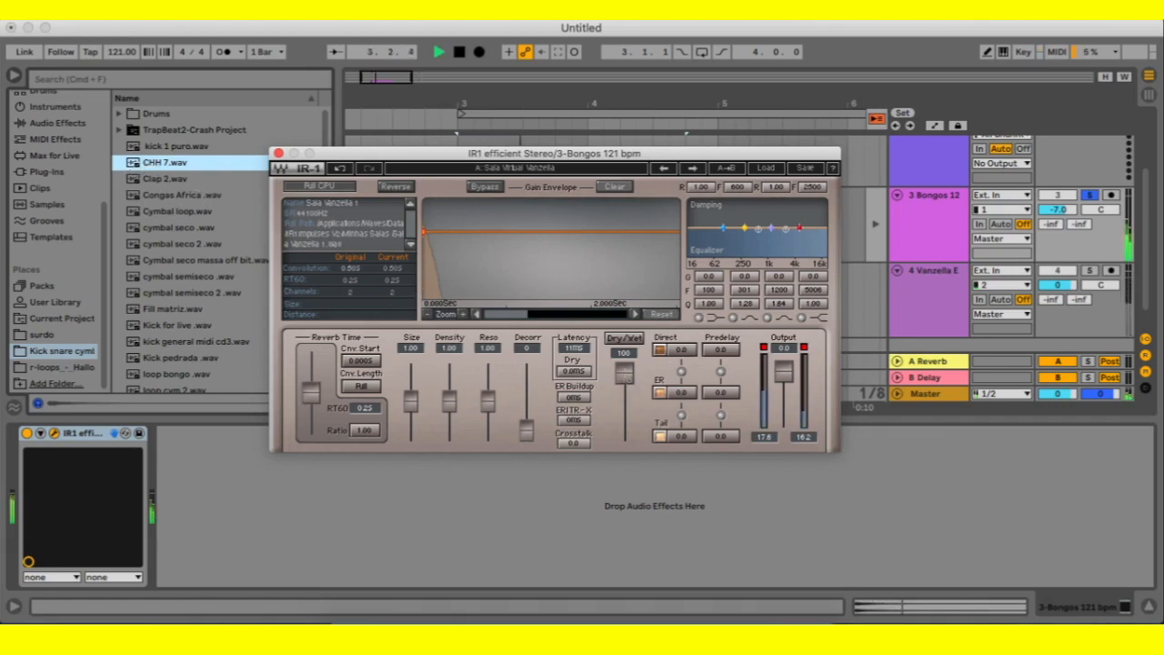
Lower IR-1's Dry/Wet to 25.9, compare the playing Bongos with IR1 switched off and on, and stop playback.
{"action": "left_click_drag", "start_coordinate": [622, 387], "coordinate": [624, 413]}
{"action": "key", "text": "space"}
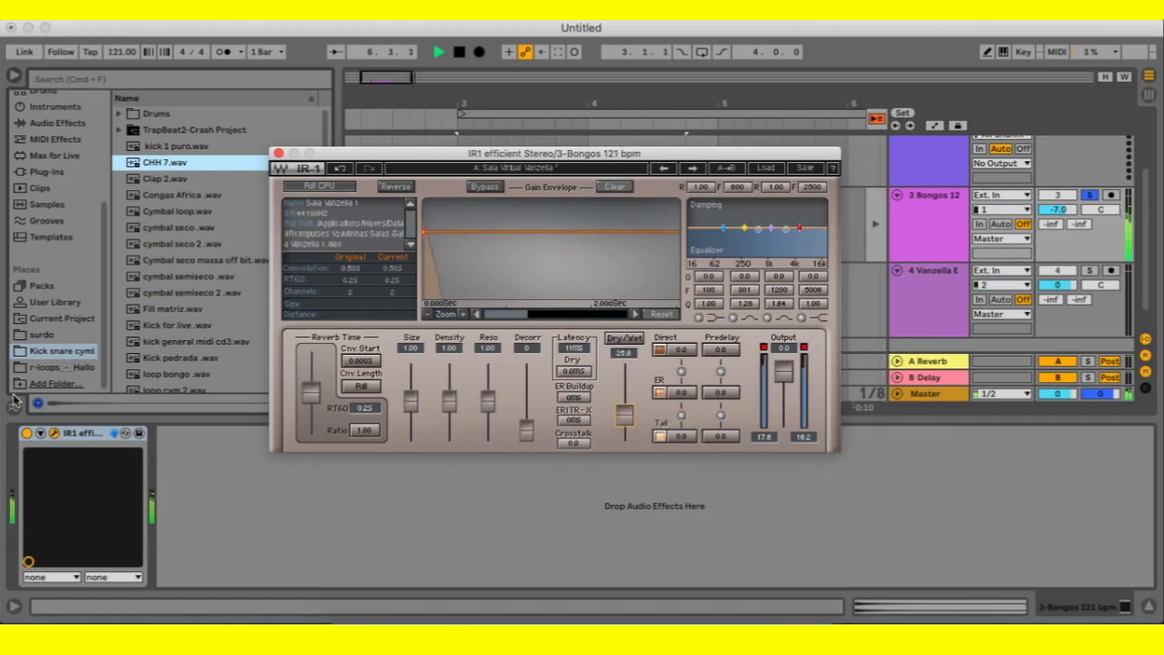
{"action": "left_click", "coordinate": [25, 438]}
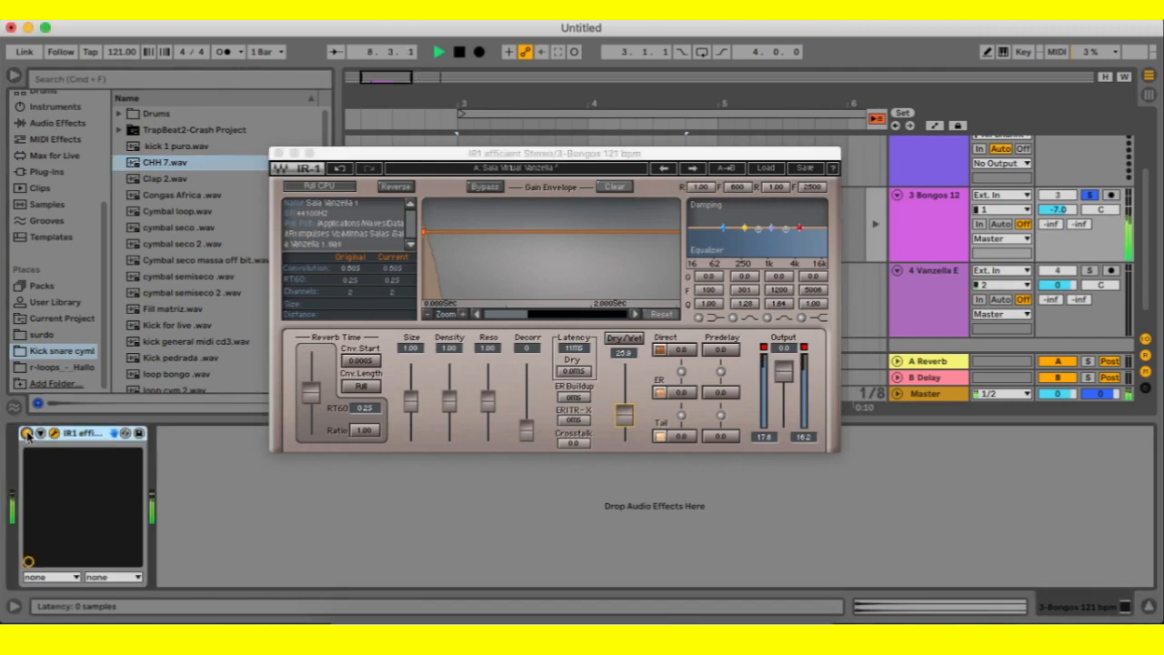
{"action": "key", "text": "space"}
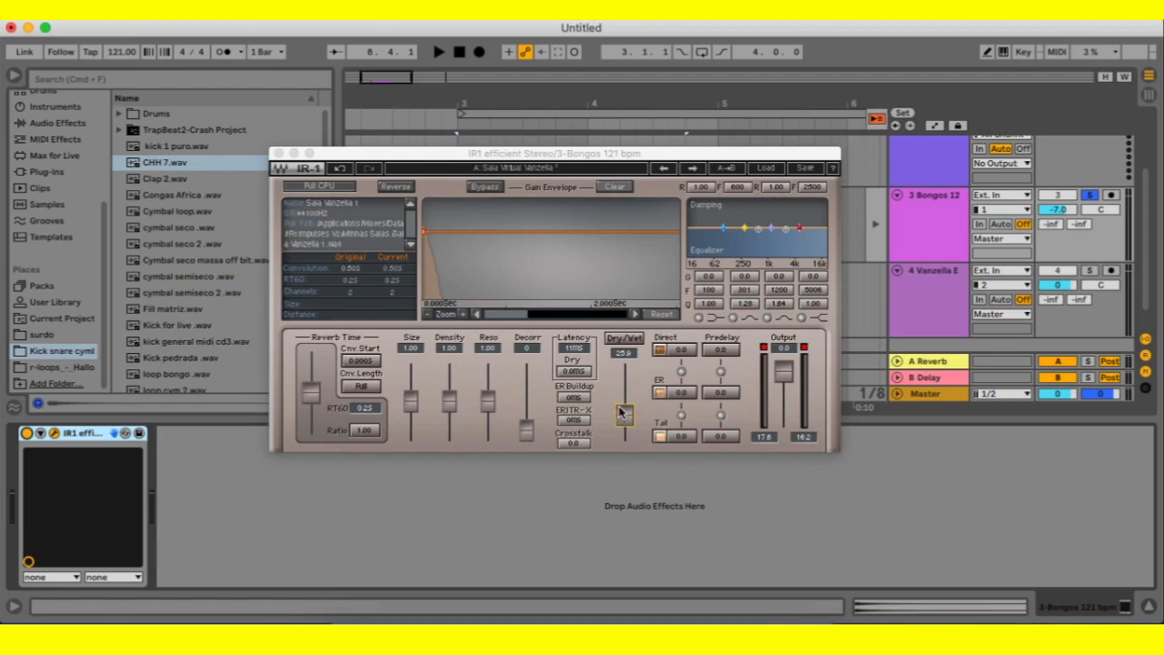
Examine the Sala Virtual impulse response's decay curve in the IR-1 graph at closer and wider time scales.
{"action": "left_click", "coordinate": [464, 314]}
{"action": "left_click", "coordinate": [465, 314]}
{"action": "left_click", "coordinate": [464, 314]}
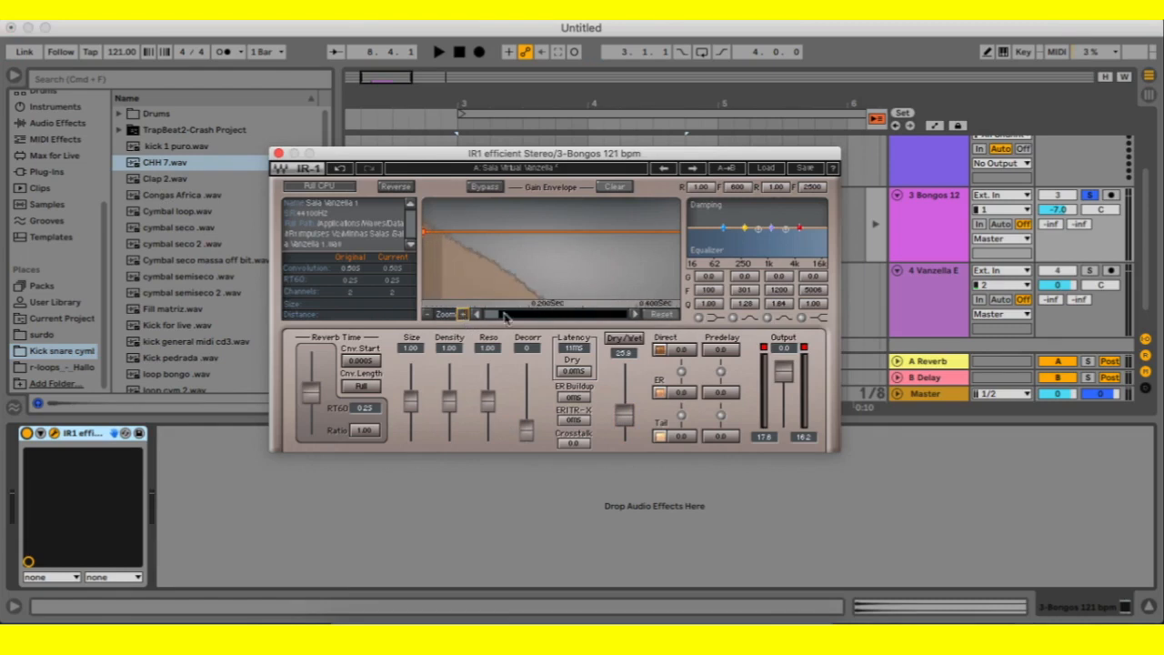
{"action": "left_click", "coordinate": [426, 314]}
{"action": "left_click", "coordinate": [426, 314]}
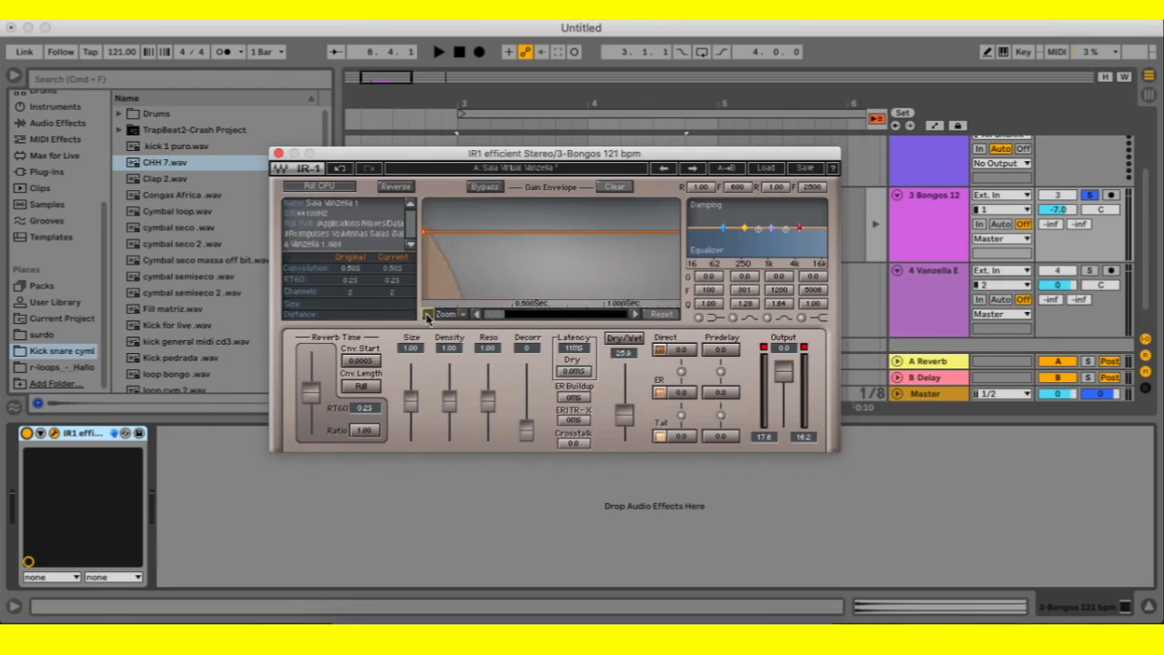
{"action": "left_click", "coordinate": [426, 314]}
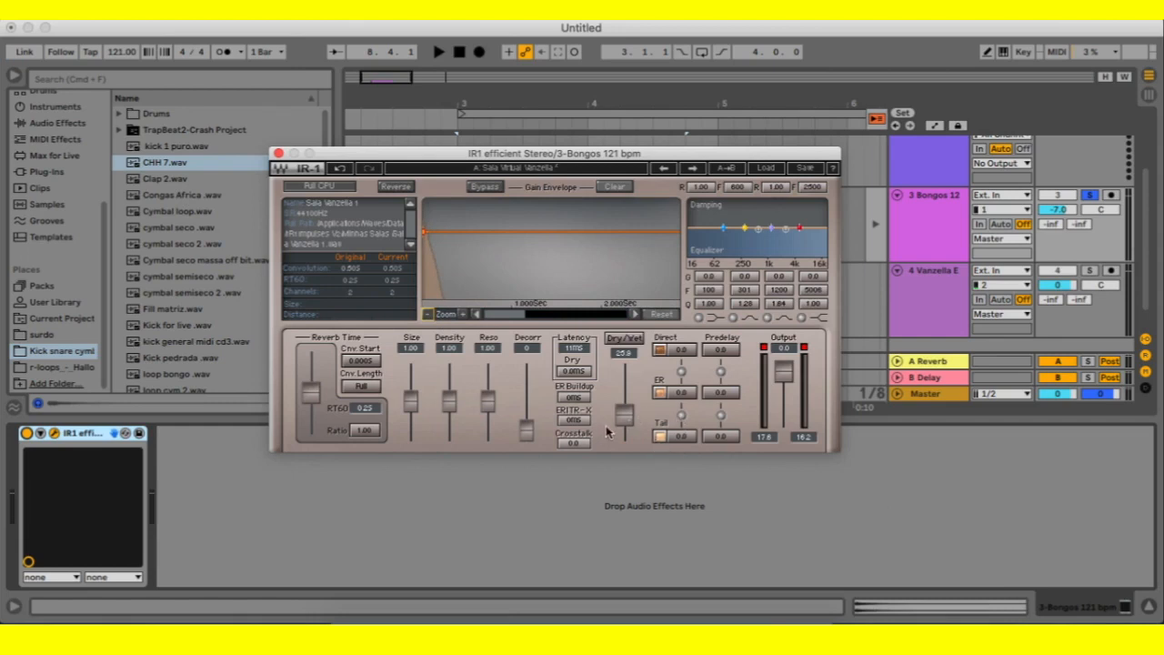
Raise Dry/Wet to 45.1, compare the playing Bongos with IR1 off and on, and move the plug-in window slightly.
{"action": "key", "text": "space"}
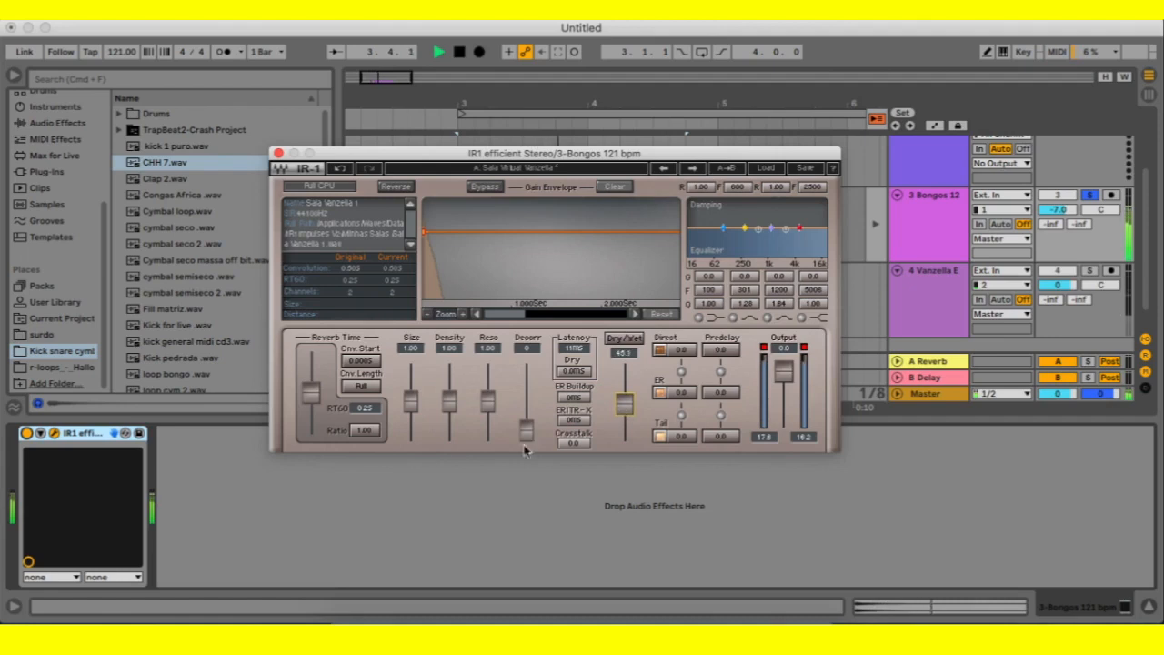
{"action": "left_click", "coordinate": [26, 434]}
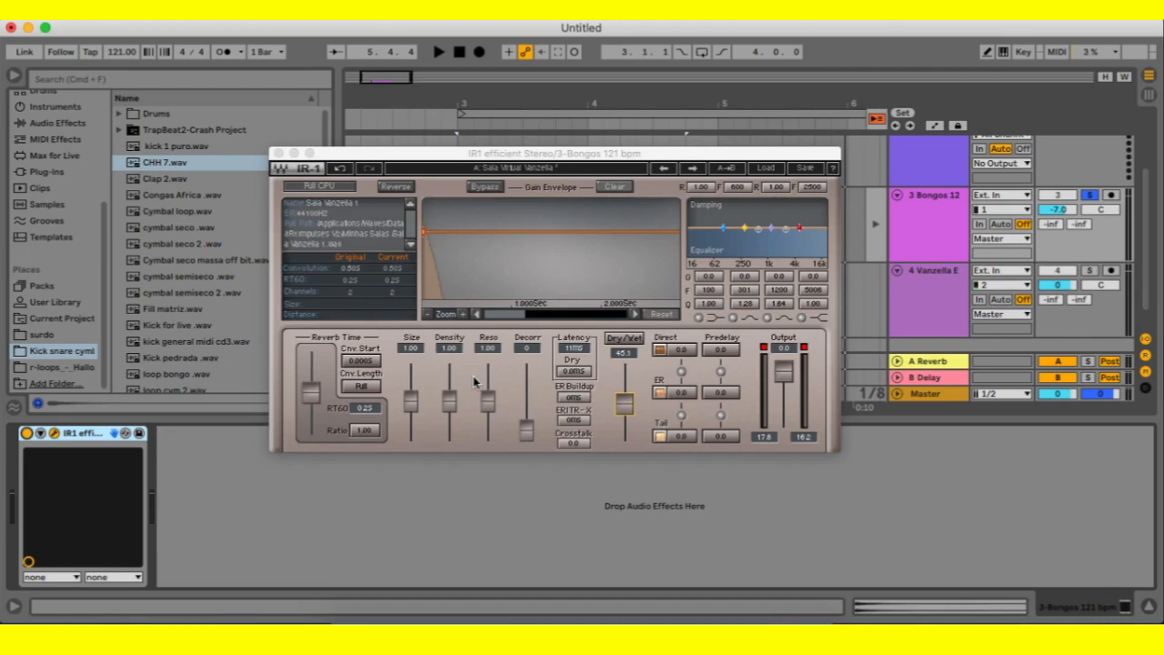
{"action": "left_click", "coordinate": [574, 161]}
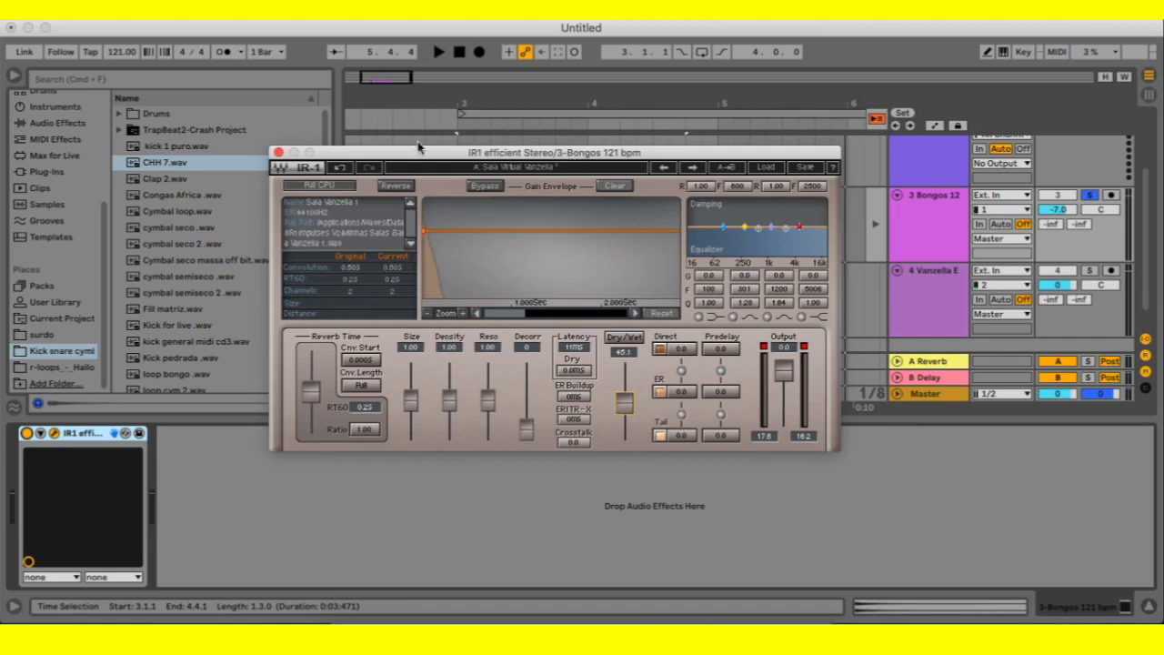
{"action": "left_click_drag", "start_coordinate": [440, 152], "coordinate": [444, 146]}
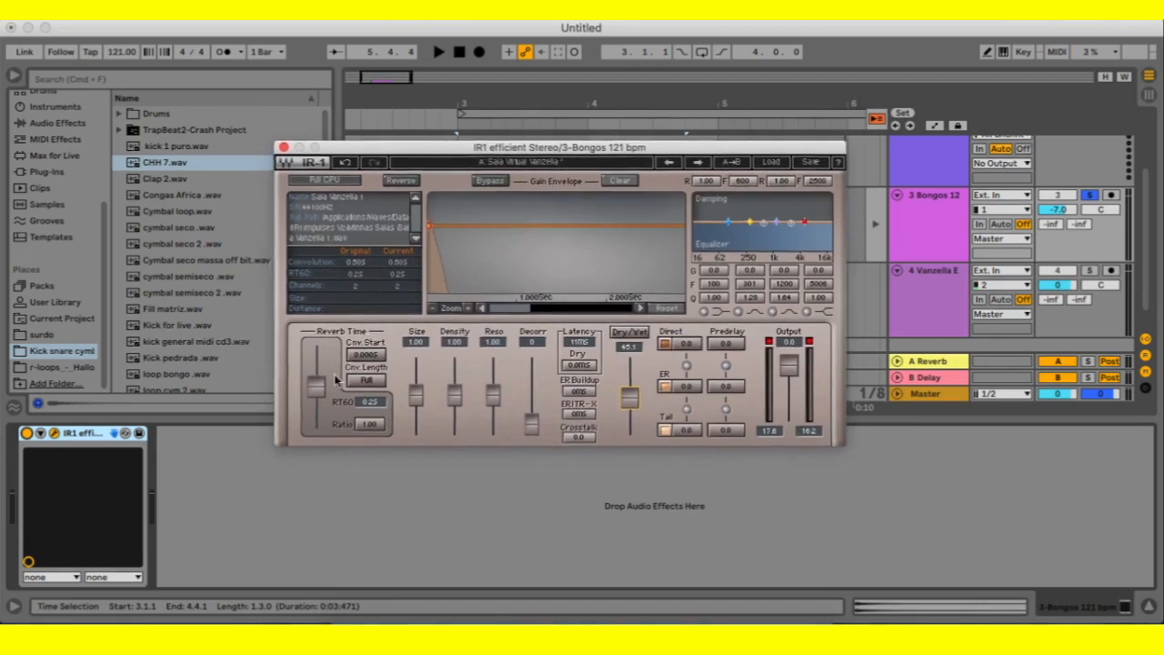
Lengthen the IR-1 reverb time to a ratio of 4.00 while auditioning the Bongos.
{"action": "left_click_drag", "start_coordinate": [318, 391], "coordinate": [318, 359]}
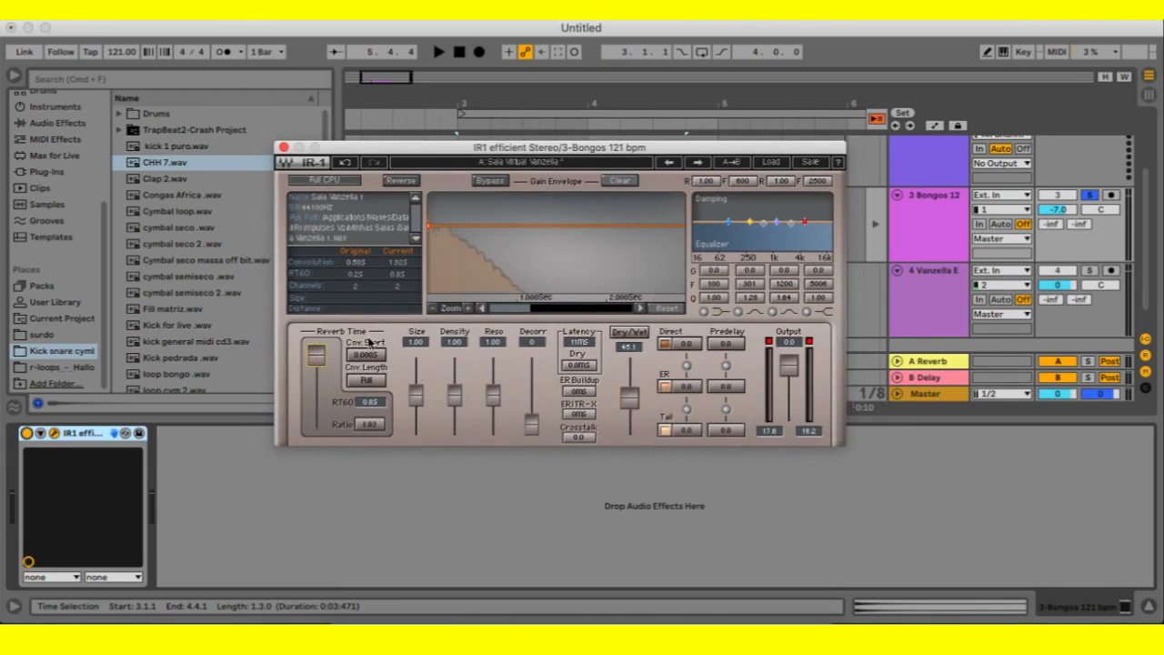
{"action": "key", "text": "space"}
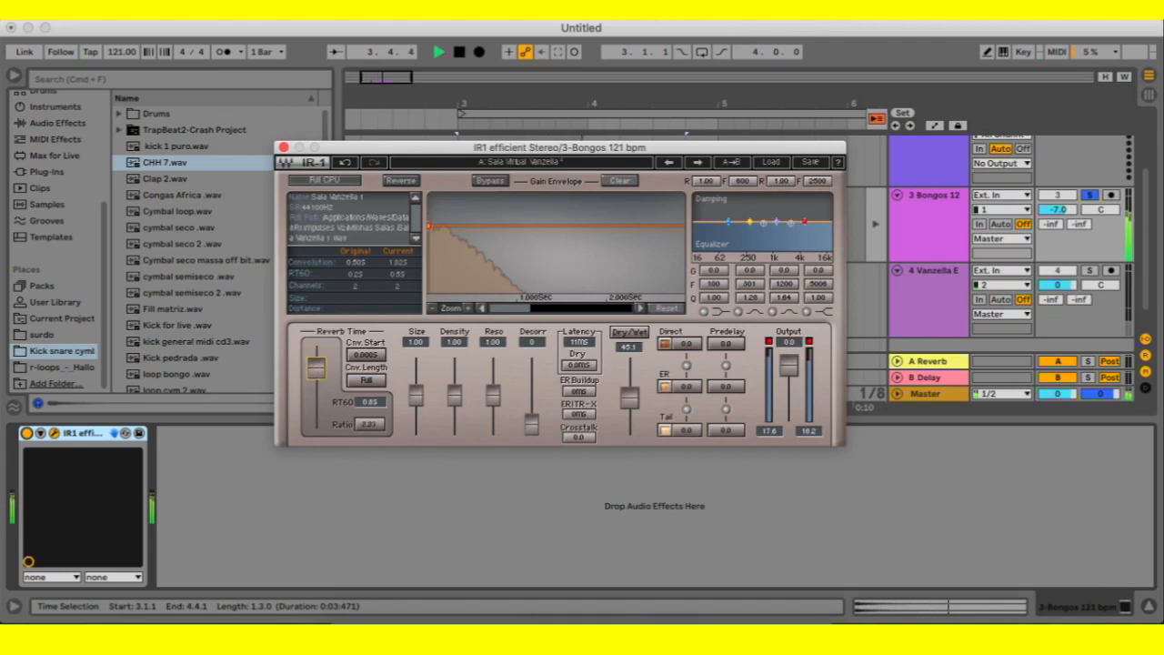
{"action": "mouse_move", "coordinate": [316, 367]}
{"action": "left_mouse_down"}
{"action": "mouse_move", "coordinate": [316, 415]}
{"action": "mouse_move", "coordinate": [318, 355]}
{"action": "mouse_move", "coordinate": [318, 415]}
{"action": "mouse_move", "coordinate": [317, 357]}
{"action": "left_mouse_up"}
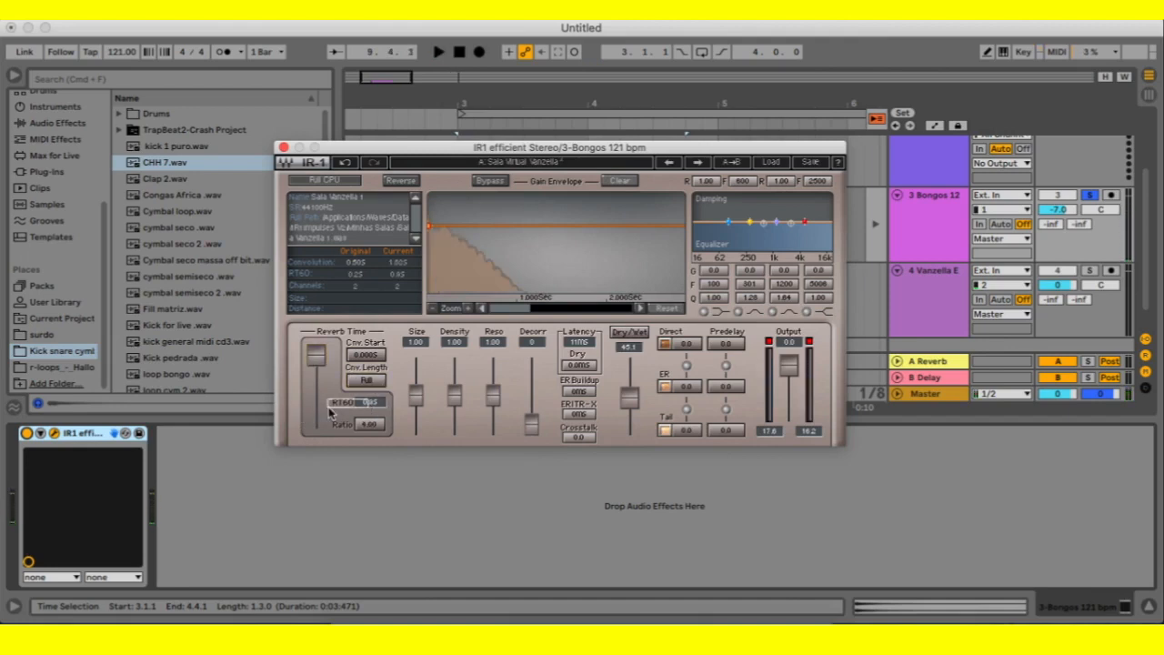
{"action": "left_click", "coordinate": [368, 424]}
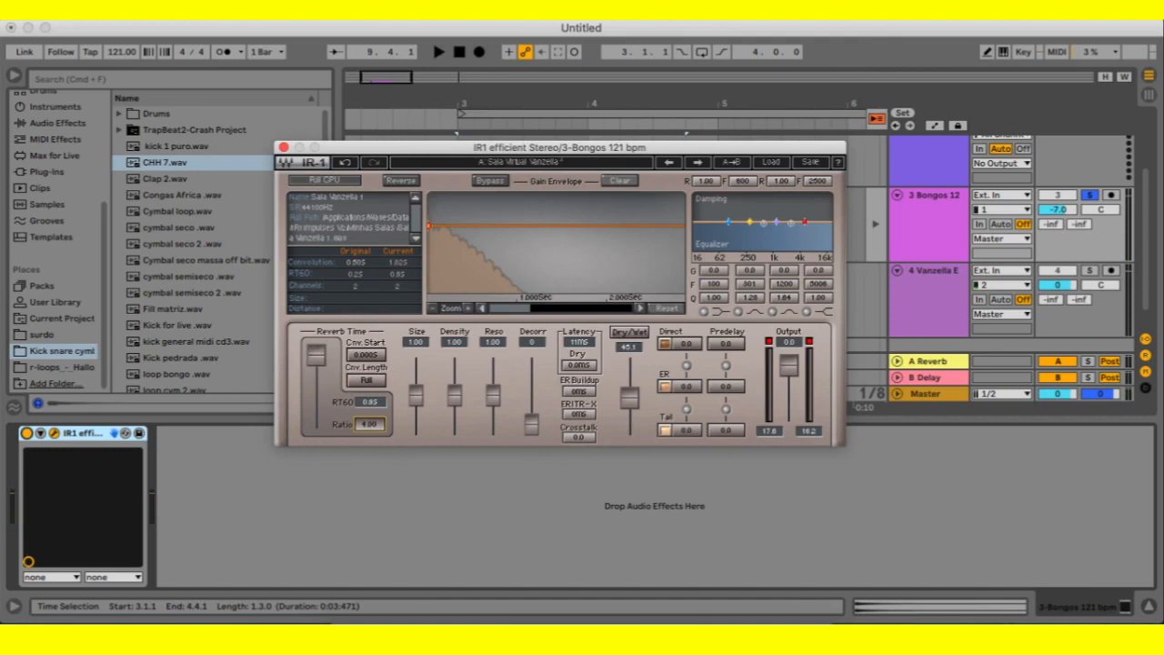
{"action": "mouse_move", "coordinate": [312, 357]}
{"action": "left_mouse_down"}
{"action": "mouse_move", "coordinate": [312, 420]}
{"action": "mouse_move", "coordinate": [312, 357]}
{"action": "left_mouse_up"}
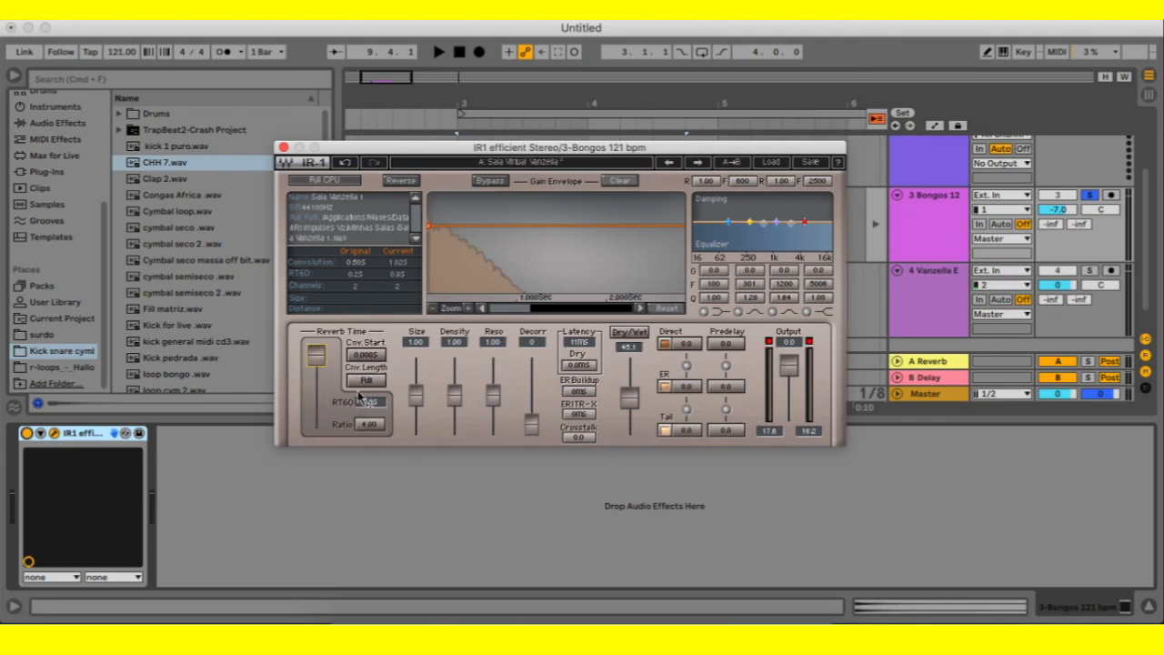
Try adjusting the convolution length, set the convolution start to 0.480 s, and audition the Bongos at a Dry/Wet of 77.6.
{"action": "left_click_drag", "start_coordinate": [365, 380], "coordinate": [366, 381]}
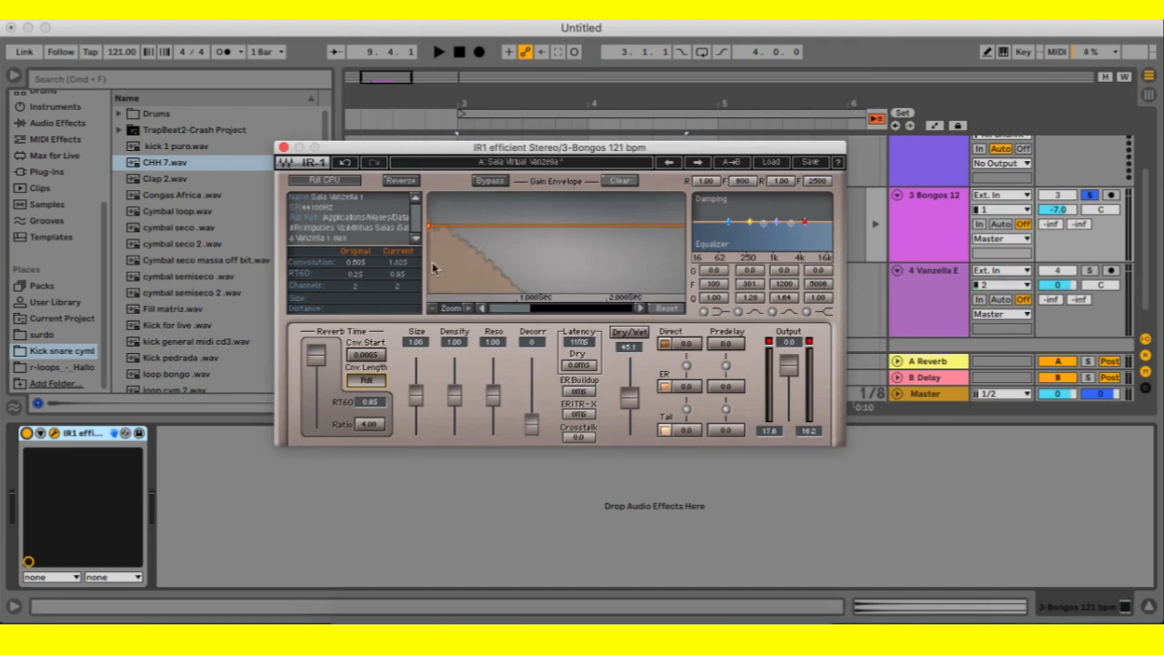
{"action": "left_click_drag", "start_coordinate": [381, 384], "coordinate": [477, 325]}
{"action": "mouse_move", "coordinate": [374, 353]}
{"action": "left_mouse_down"}
{"action": "mouse_move", "coordinate": [374, 342]}
{"action": "mouse_move", "coordinate": [379, 361]}
{"action": "left_mouse_up"}
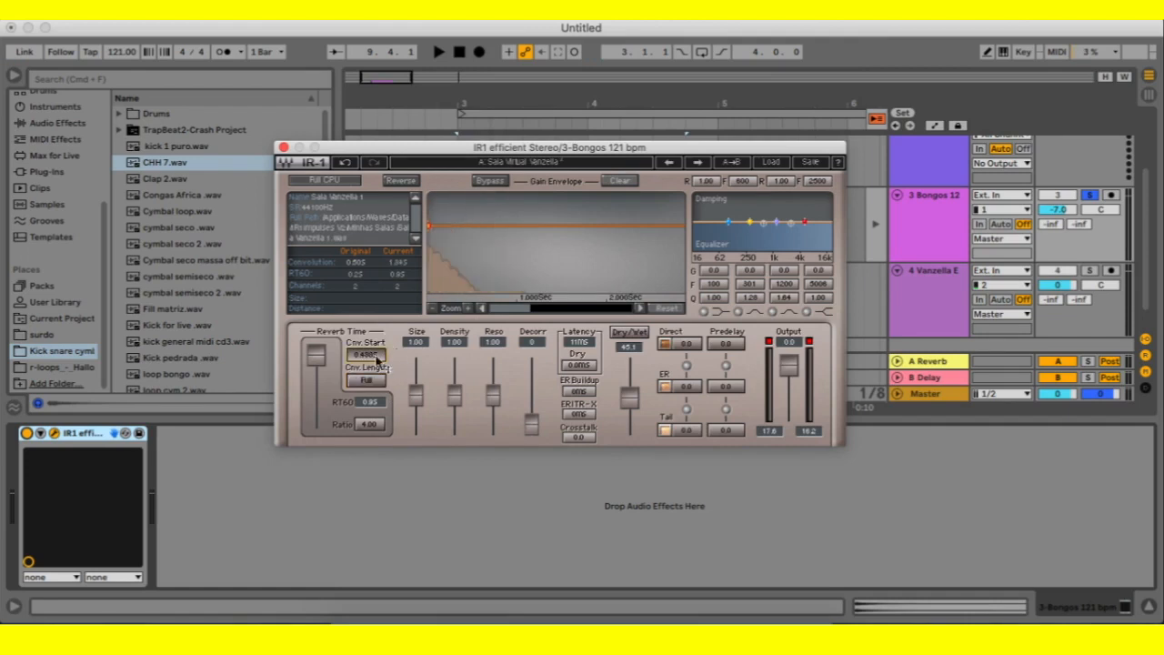
{"action": "key", "text": "space"}
{"action": "mouse_move", "coordinate": [629, 397]}
{"action": "left_mouse_down"}
{"action": "mouse_move", "coordinate": [629, 366]}
{"action": "mouse_move", "coordinate": [631, 383]}
{"action": "left_mouse_up"}
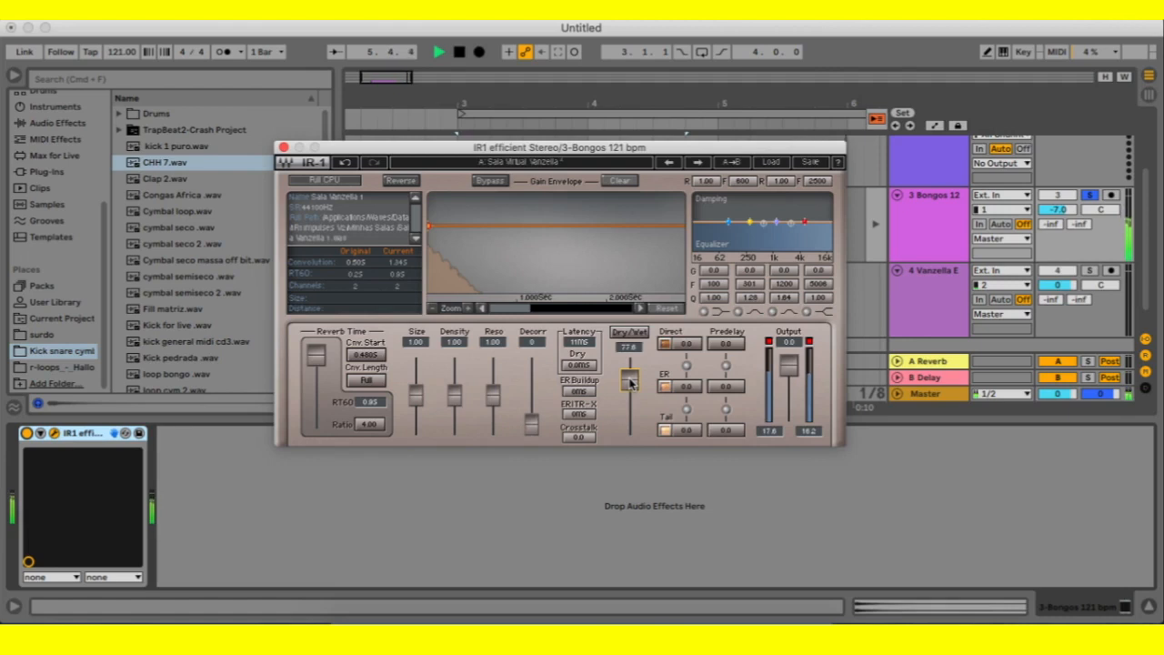
{"action": "key", "text": "space"}
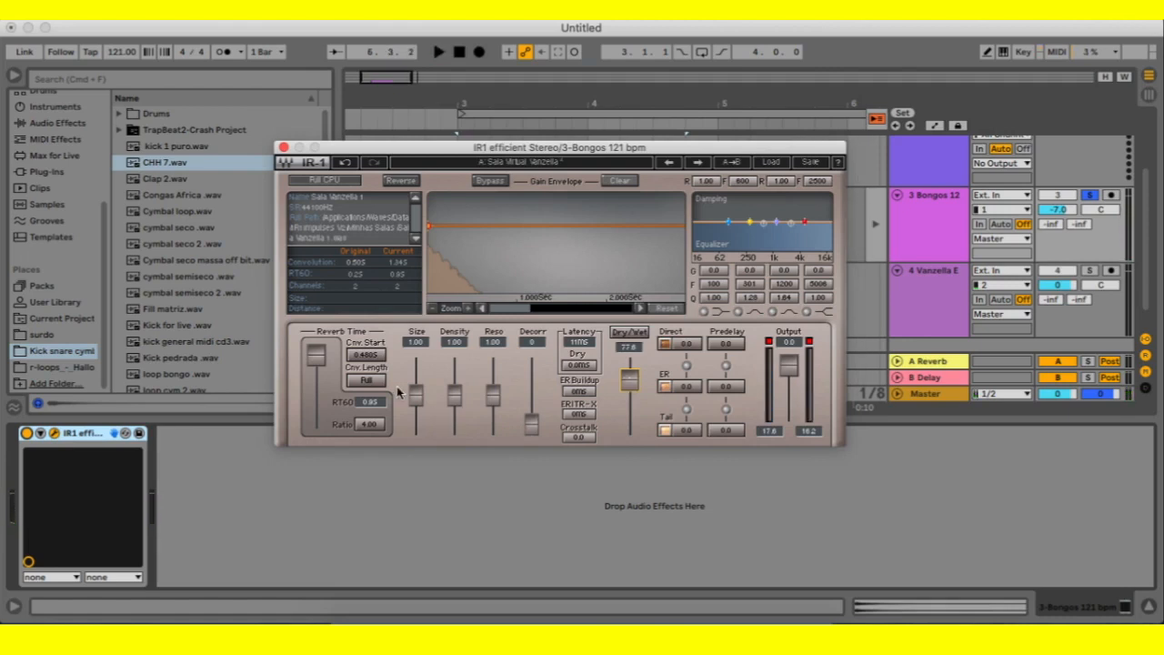
Set the convolution start to 0.745 s and Dry/Wet to 82.8 while the Bongos play.
{"action": "key", "text": "space"}
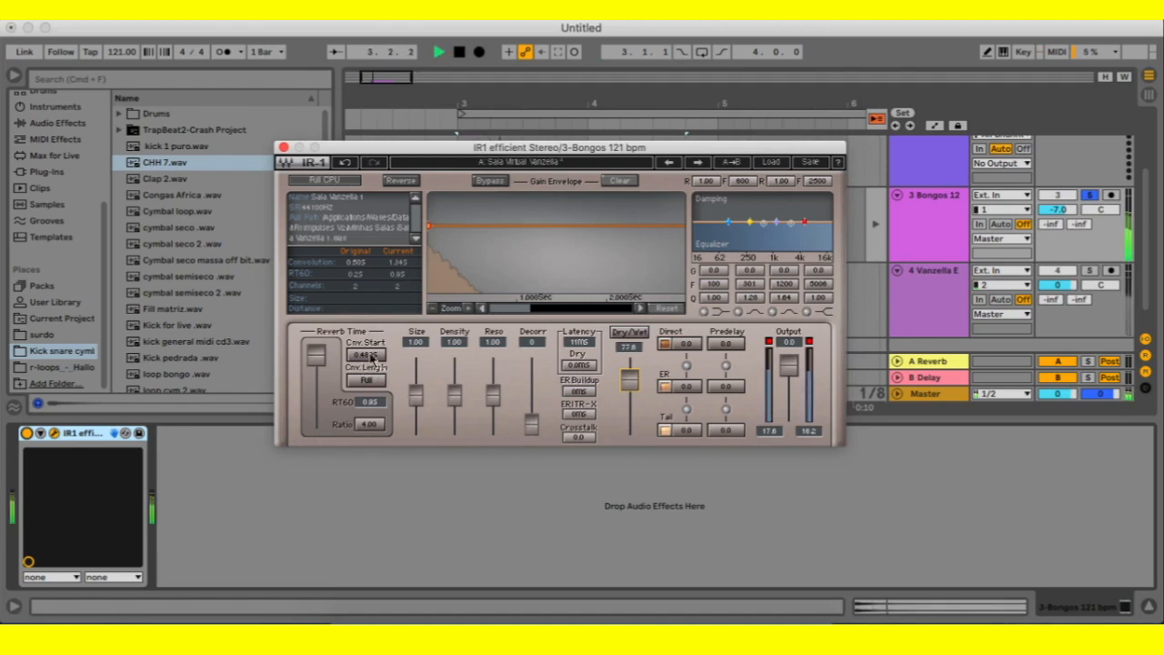
{"action": "mouse_move", "coordinate": [368, 355]}
{"action": "left_mouse_down"}
{"action": "mouse_move", "coordinate": [369, 373]}
{"action": "mouse_move", "coordinate": [380, 344]}
{"action": "mouse_move", "coordinate": [380, 362]}
{"action": "left_mouse_up"}
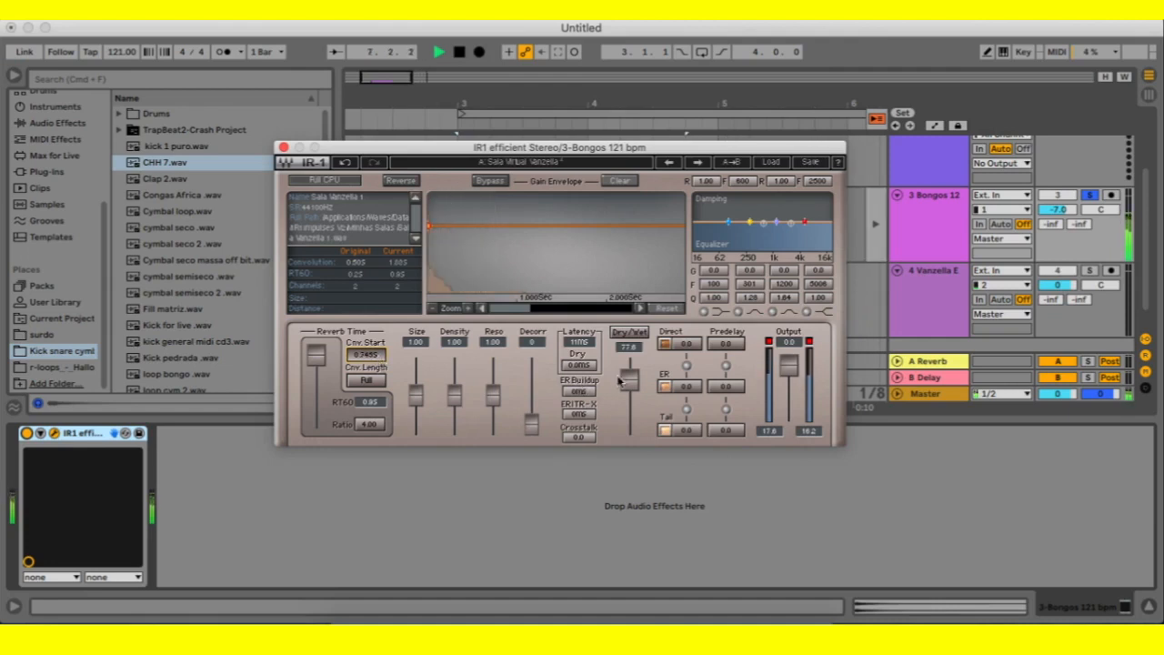
{"action": "mouse_move", "coordinate": [629, 380]}
{"action": "left_mouse_down"}
{"action": "mouse_move", "coordinate": [629, 364]}
{"action": "mouse_move", "coordinate": [629, 409]}
{"action": "mouse_move", "coordinate": [629, 368]}
{"action": "mouse_move", "coordinate": [629, 379]}
{"action": "left_mouse_up"}
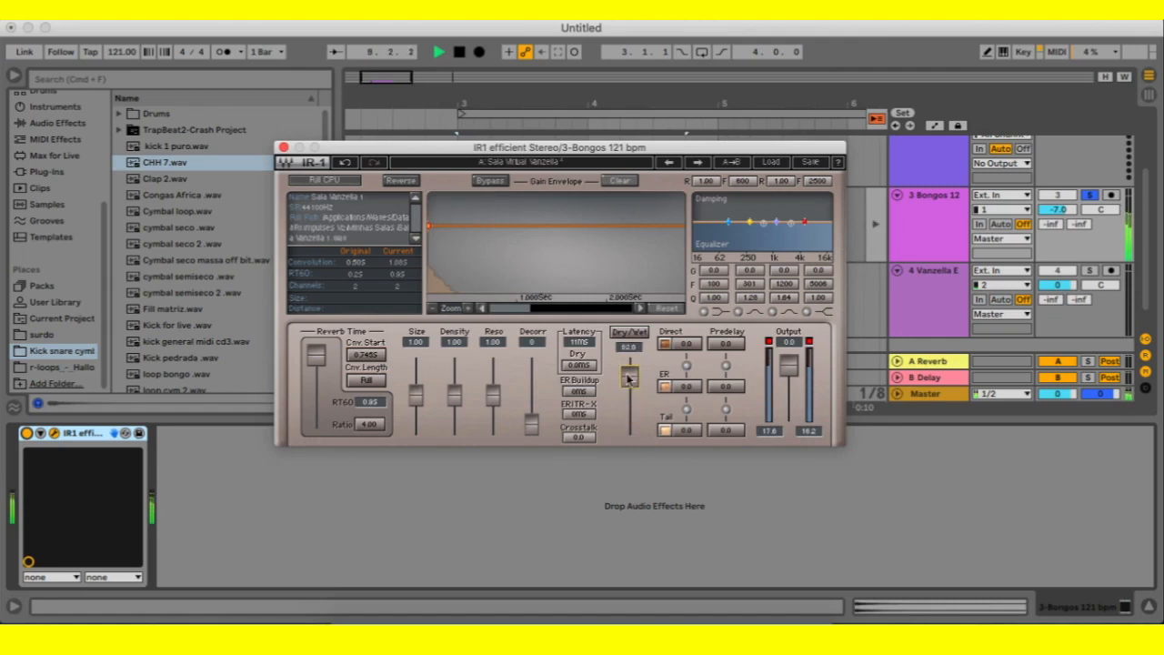
Stop playback, return the convolution start to 0.000 s, and audition the Bongos with Size set to 0.25.
{"action": "key", "text": "space"}
{"action": "mouse_move", "coordinate": [368, 354]}
{"action": "left_mouse_down"}
{"action": "mouse_move", "coordinate": [368, 373]}
{"action": "mouse_move", "coordinate": [367, 355]}
{"action": "left_mouse_up"}
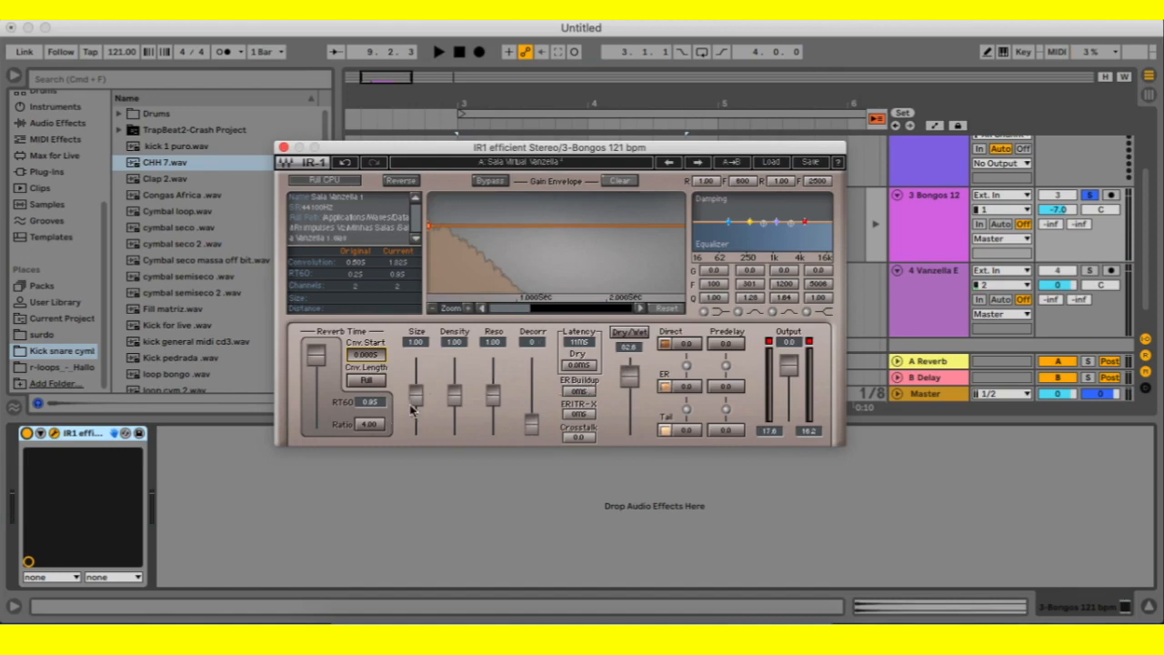
{"action": "mouse_move", "coordinate": [412, 409]}
{"action": "left_mouse_down"}
{"action": "mouse_move", "coordinate": [416, 365]}
{"action": "mouse_move", "coordinate": [416, 423]}
{"action": "left_mouse_up"}
{"action": "key", "text": "space"}
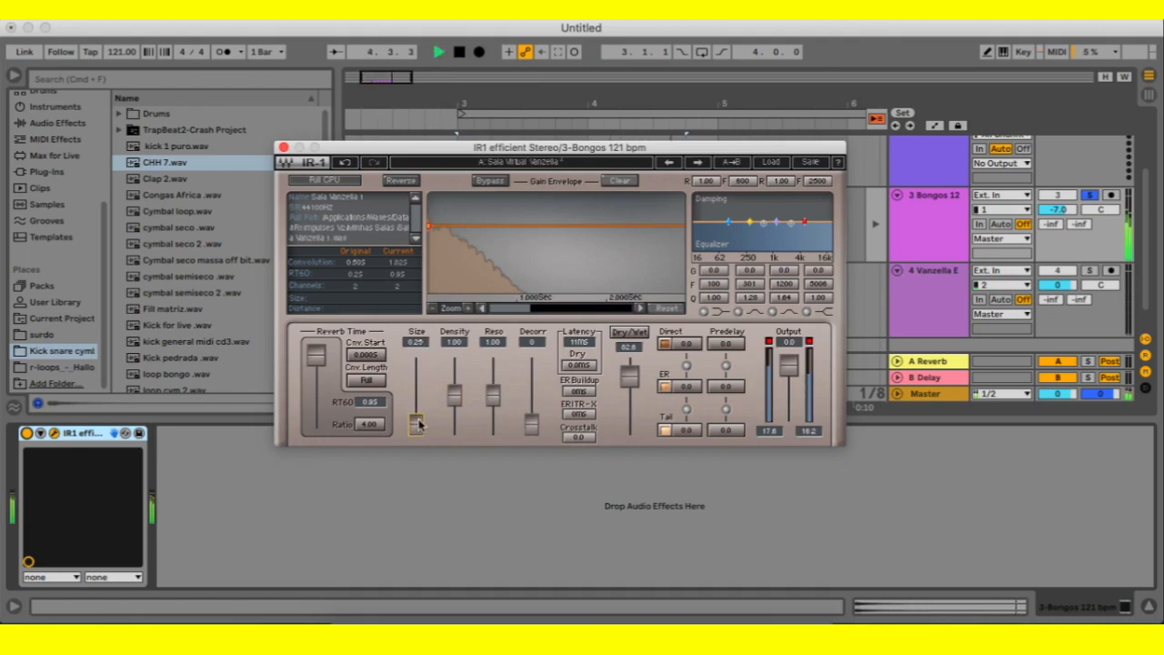
{"action": "key", "text": "space"}
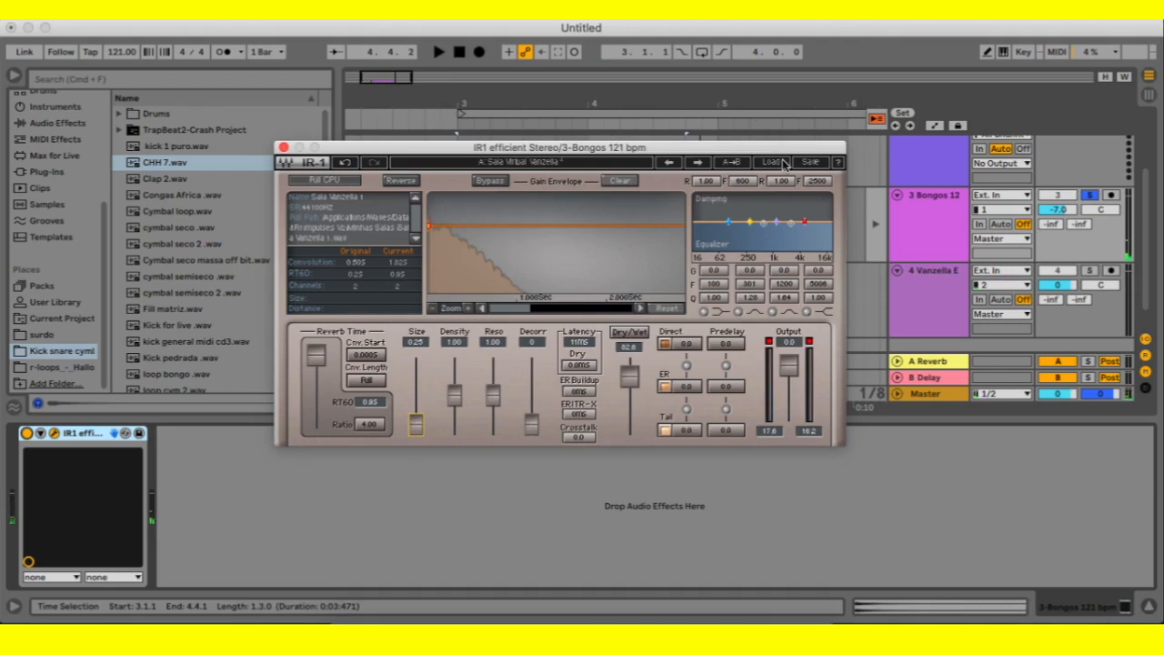
Load the Escada ap 3 impulse response from Minhas Salas with reset, set Size to 3.22, and audition the Bongos.
{"action": "left_click", "coordinate": [772, 161]}
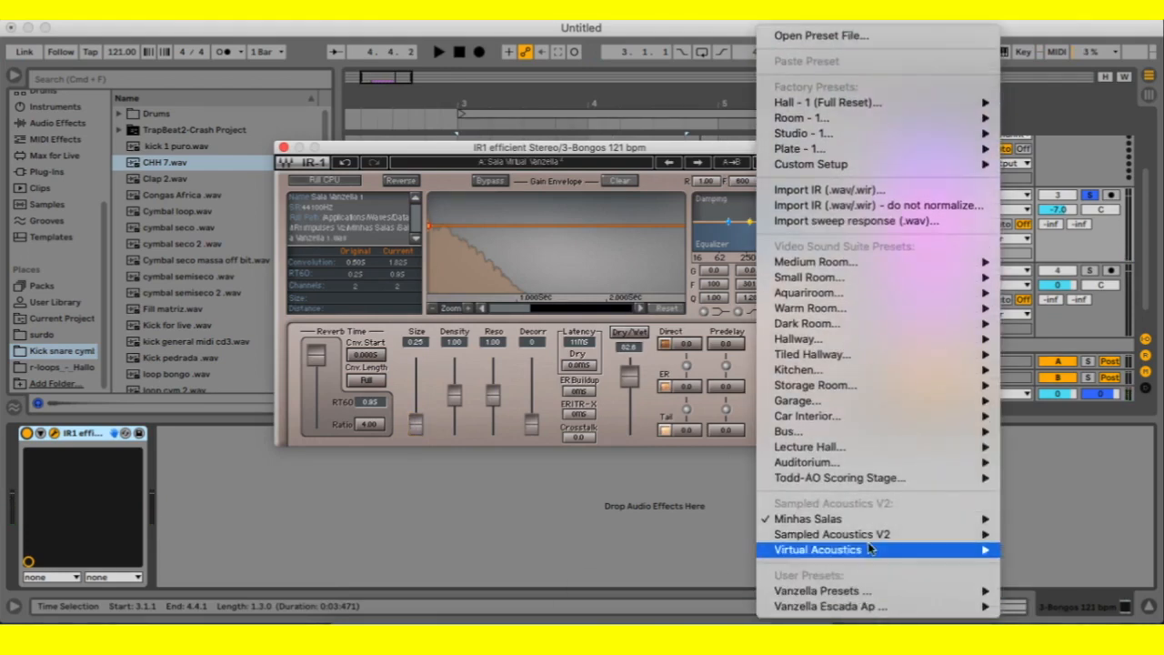
{"action": "mouse_move", "coordinate": [869, 522]}
{"action": "mouse_move", "coordinate": [677, 537]}
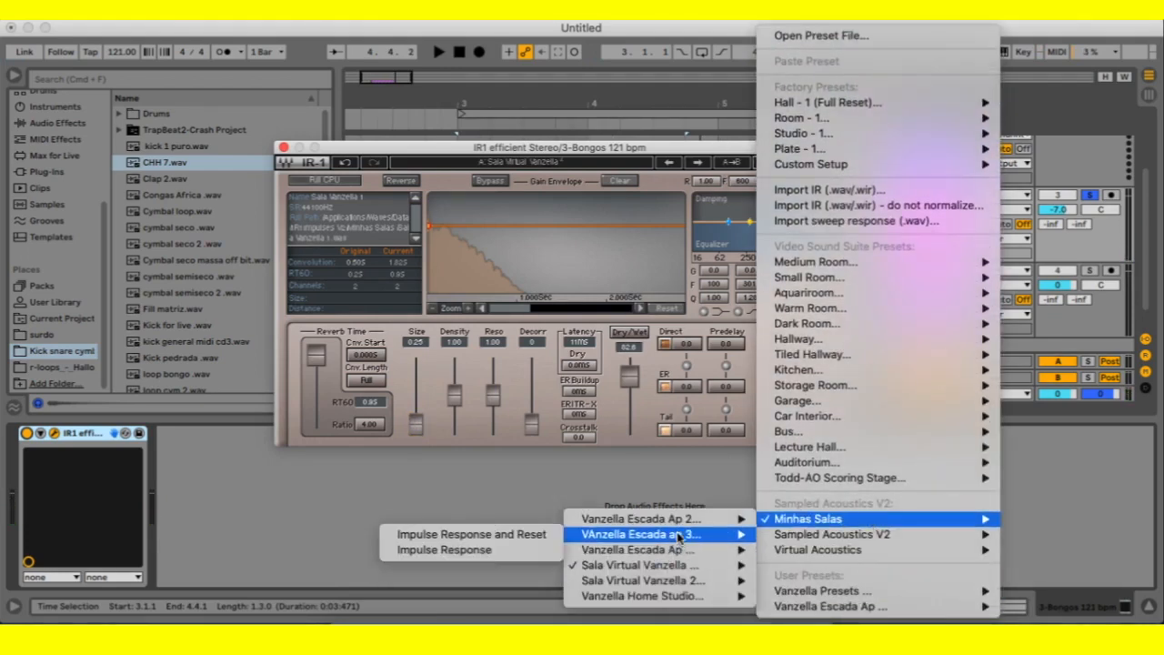
{"action": "left_click", "coordinate": [471, 534]}
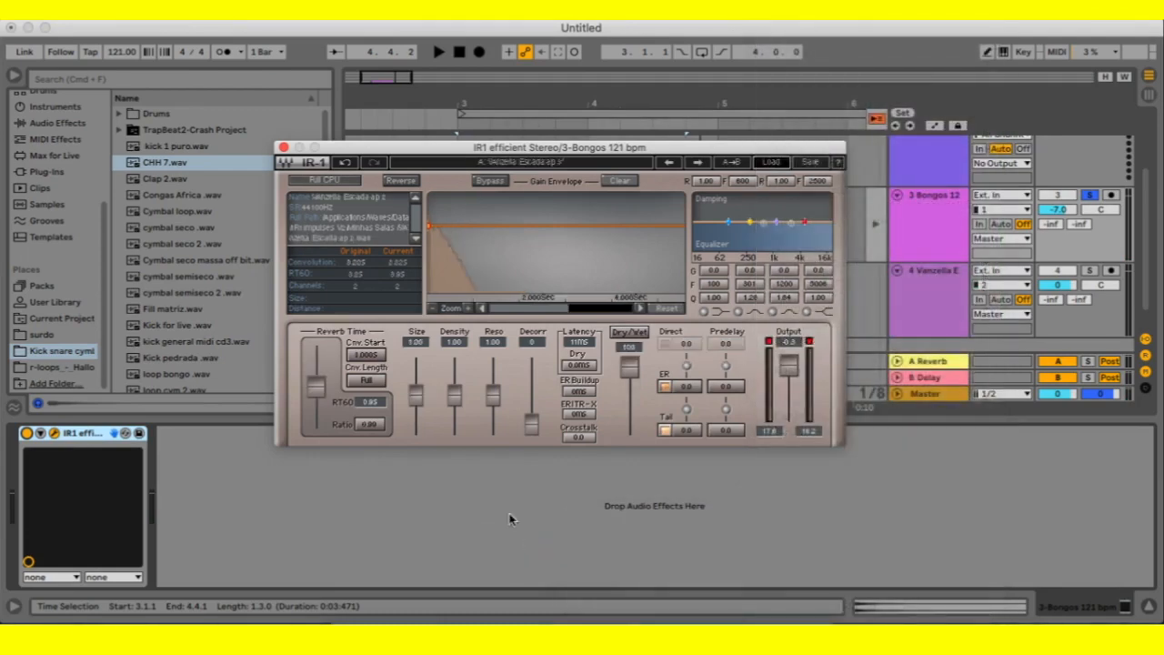
{"action": "left_click_drag", "start_coordinate": [415, 397], "coordinate": [419, 368]}
{"action": "key", "text": "space"}
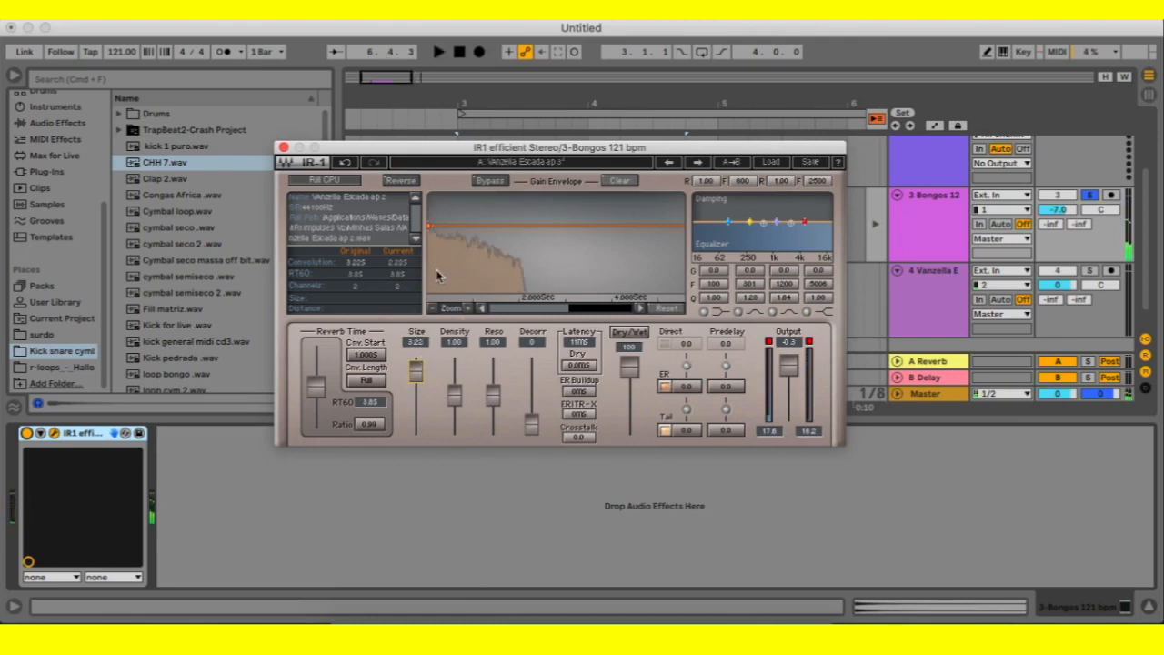
Set Density to 1.13 and Reso to 1.38, auditioning the Bongos between adjustments.
{"action": "left_click", "coordinate": [467, 309]}
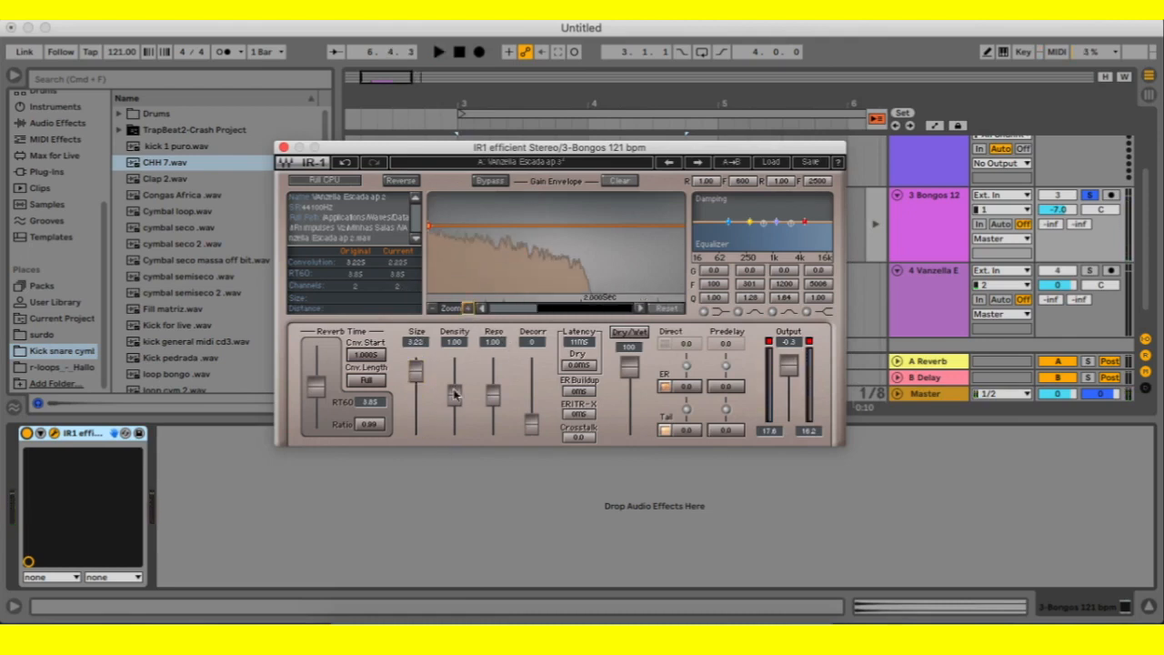
{"action": "mouse_move", "coordinate": [455, 393]}
{"action": "left_mouse_down"}
{"action": "mouse_move", "coordinate": [455, 366]}
{"action": "mouse_move", "coordinate": [455, 423]}
{"action": "mouse_move", "coordinate": [457, 364]}
{"action": "mouse_move", "coordinate": [454, 426]}
{"action": "mouse_move", "coordinate": [457, 368]}
{"action": "mouse_move", "coordinate": [454, 424]}
{"action": "mouse_move", "coordinate": [475, 398]}
{"action": "left_mouse_up"}
{"action": "key", "text": "space"}
{"action": "left_click_drag", "start_coordinate": [493, 394], "coordinate": [493, 365]}
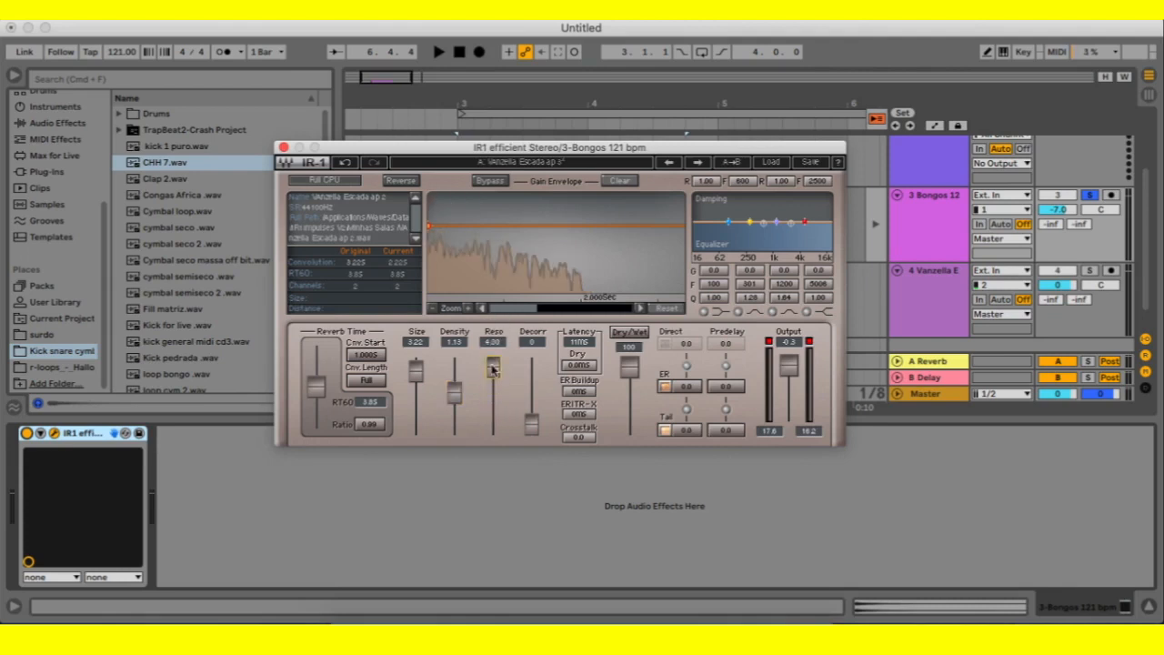
{"action": "key", "text": "space"}
{"action": "mouse_move", "coordinate": [492, 368]}
{"action": "left_mouse_down"}
{"action": "mouse_move", "coordinate": [492, 425]}
{"action": "mouse_move", "coordinate": [492, 385]}
{"action": "left_mouse_up"}
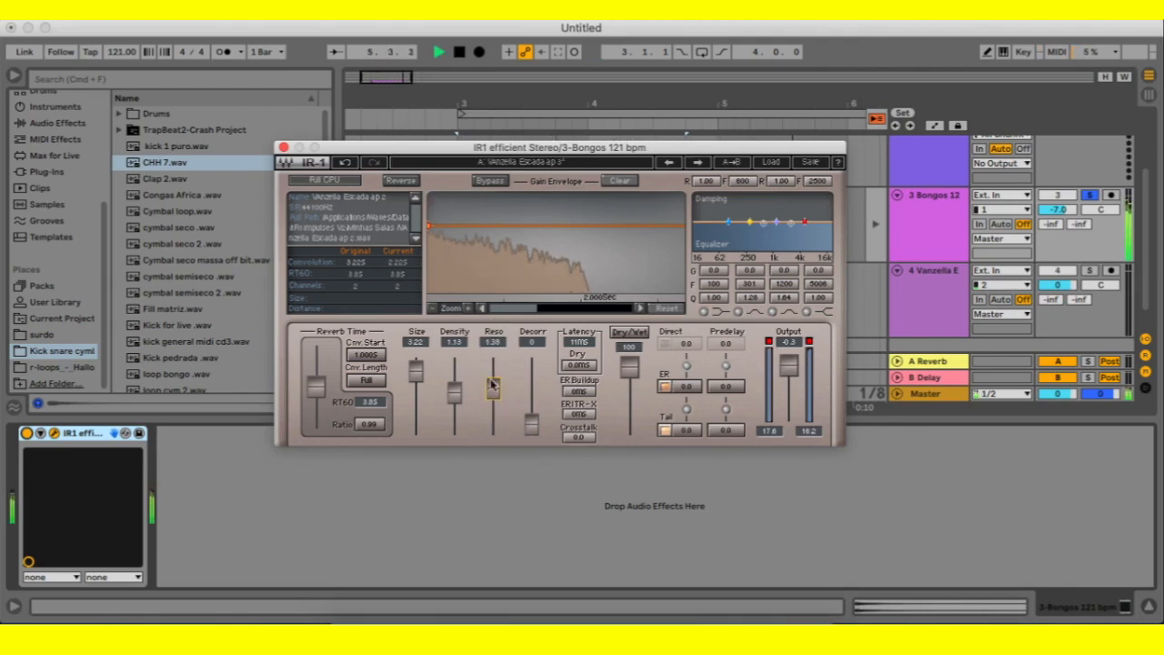
{"action": "key", "text": "space"}
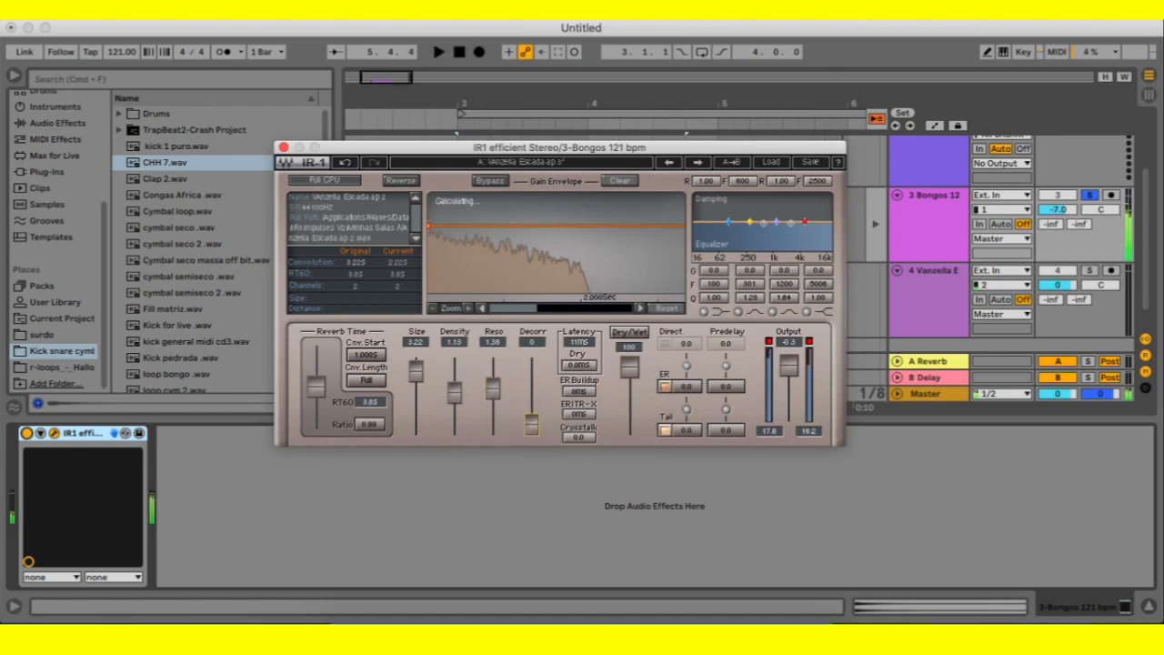
Try Decorr at its 100 maximum, lower it to 38, and settle on 82.
{"action": "left_click_drag", "start_coordinate": [532, 424], "coordinate": [532, 365]}
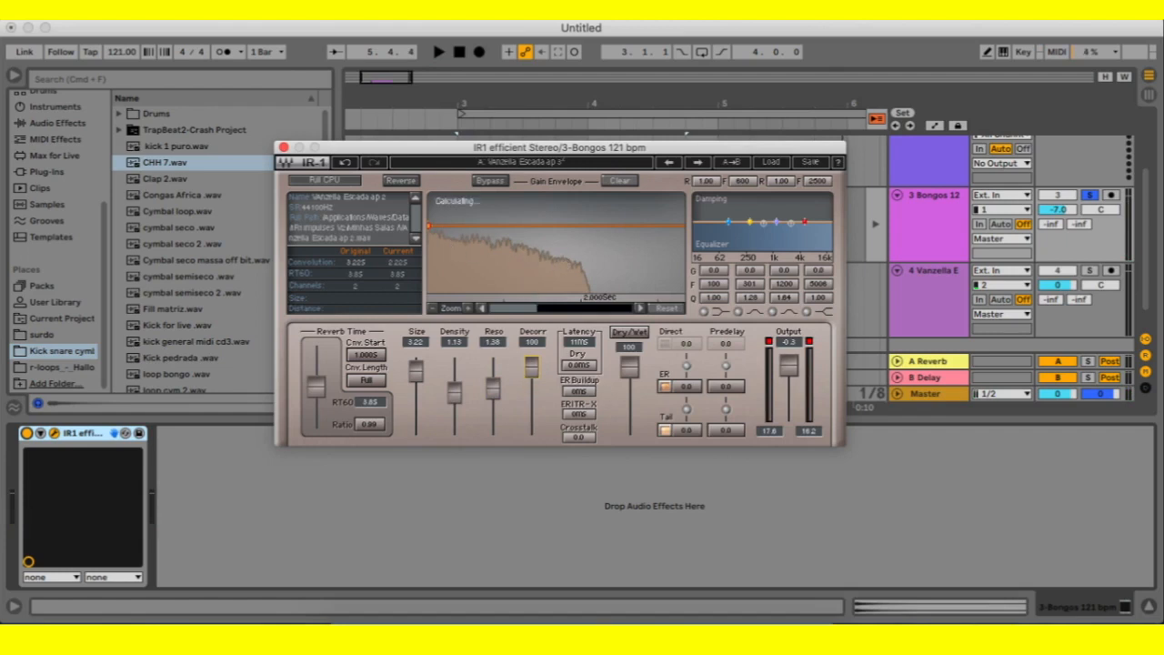
{"action": "left_click_drag", "start_coordinate": [527, 365], "coordinate": [531, 401]}
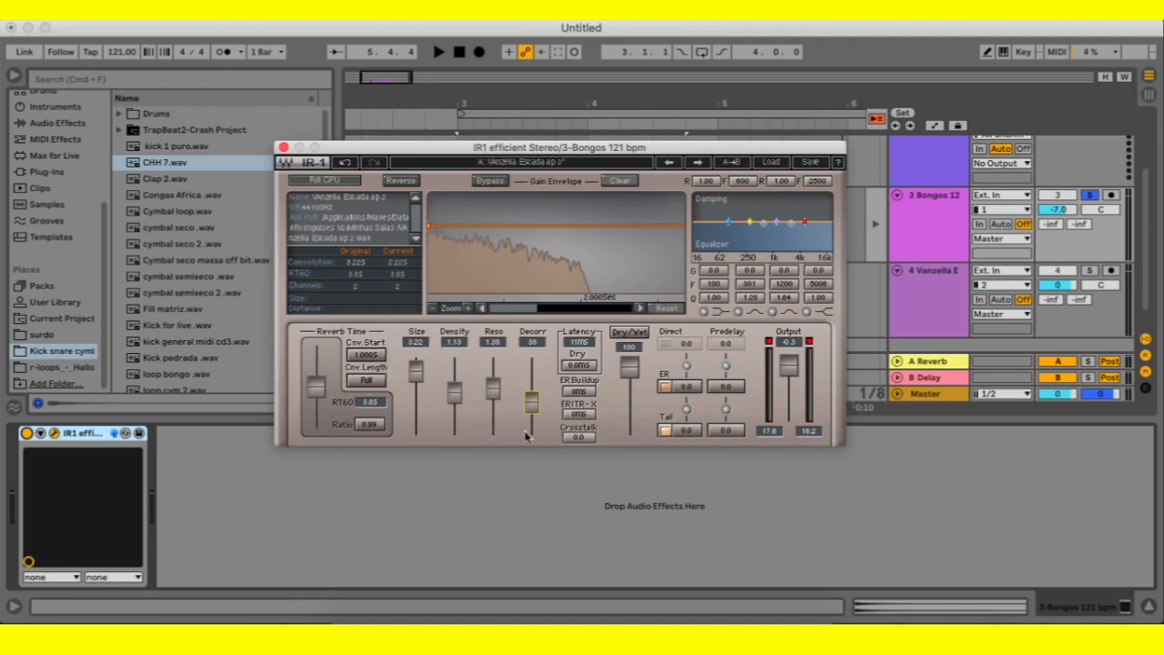
{"action": "left_click_drag", "start_coordinate": [529, 403], "coordinate": [531, 375]}
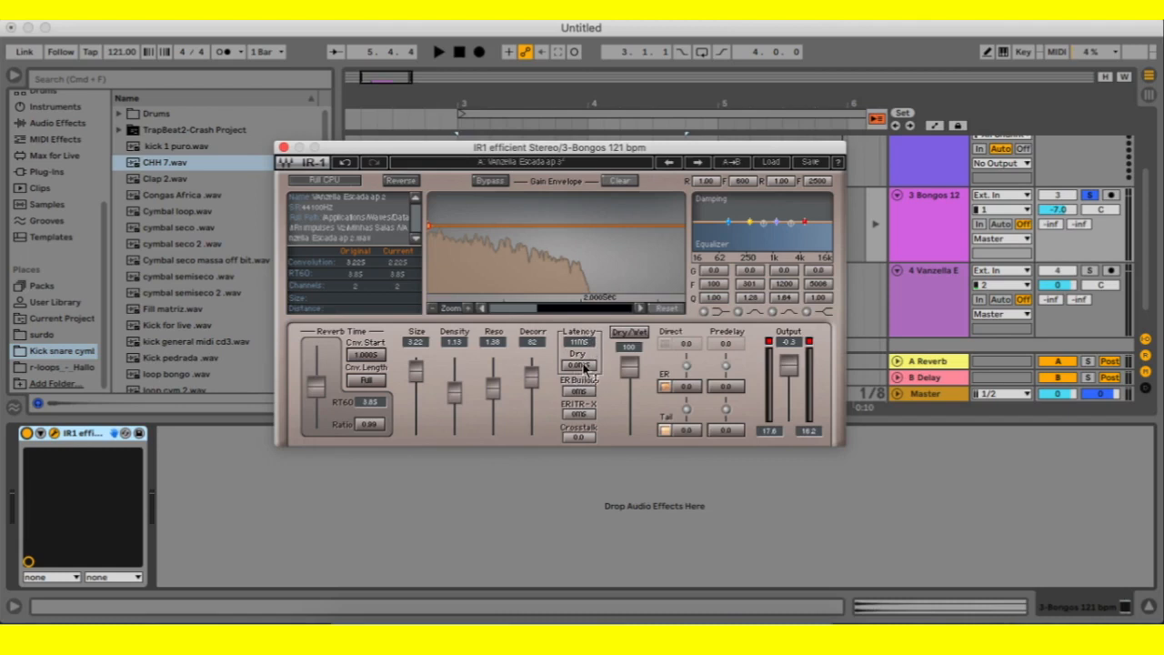
{"action": "left_click", "coordinate": [565, 405]}
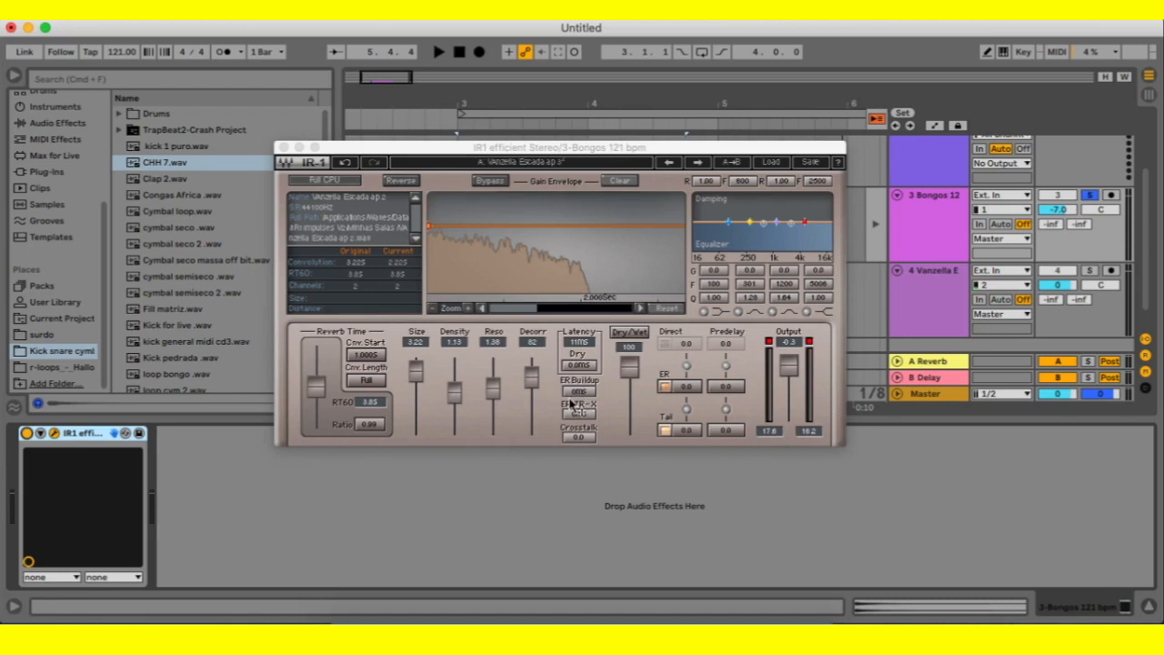
{"action": "left_click", "coordinate": [684, 388]}
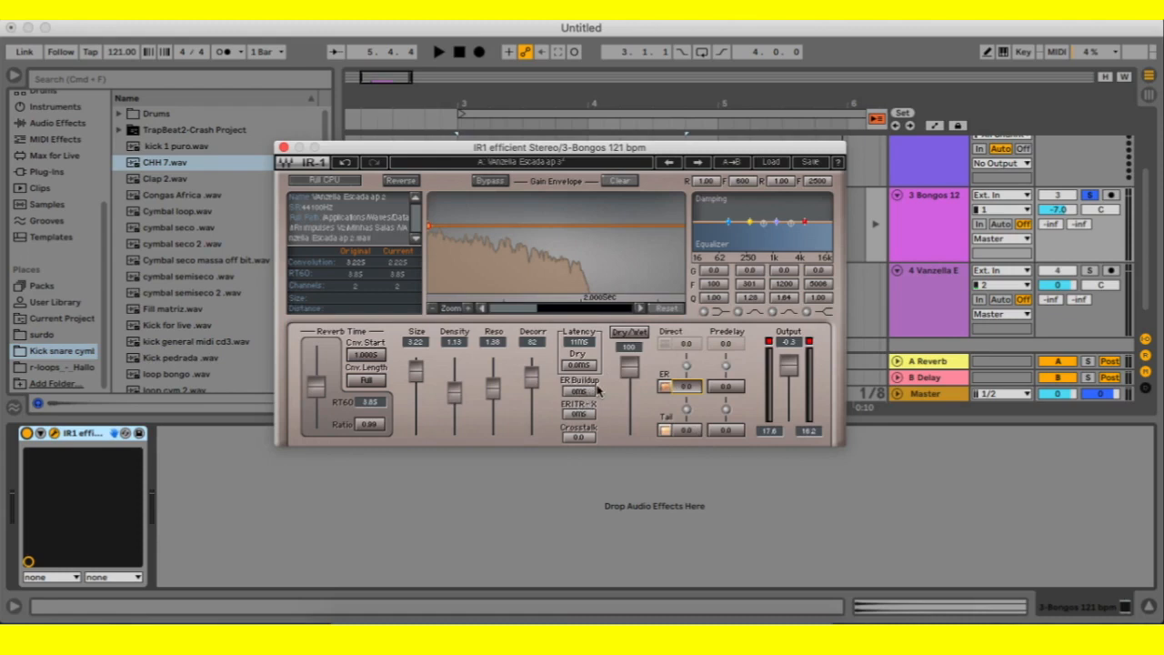
{"action": "left_click", "coordinate": [582, 415]}
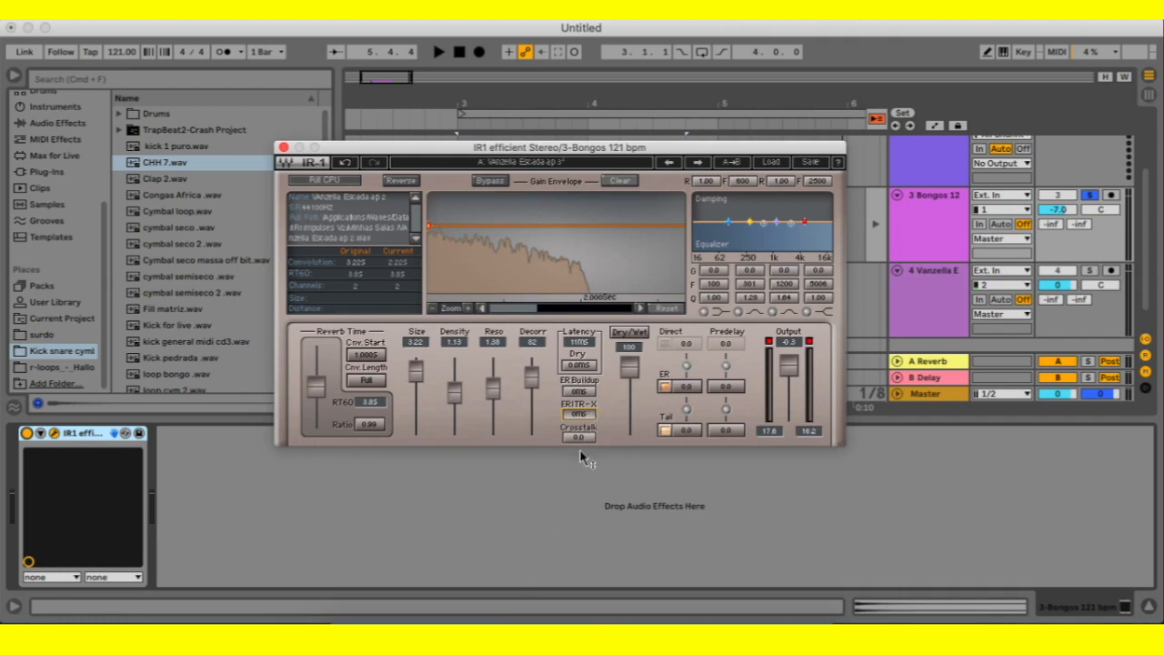
Vary Crosstalk while the Bongos play, setting Dry/Wet to 21.8 and Crosstalk to 100.0, and stop playback.
{"action": "left_click_drag", "start_coordinate": [579, 437], "coordinate": [579, 423]}
{"action": "key", "text": "space"}
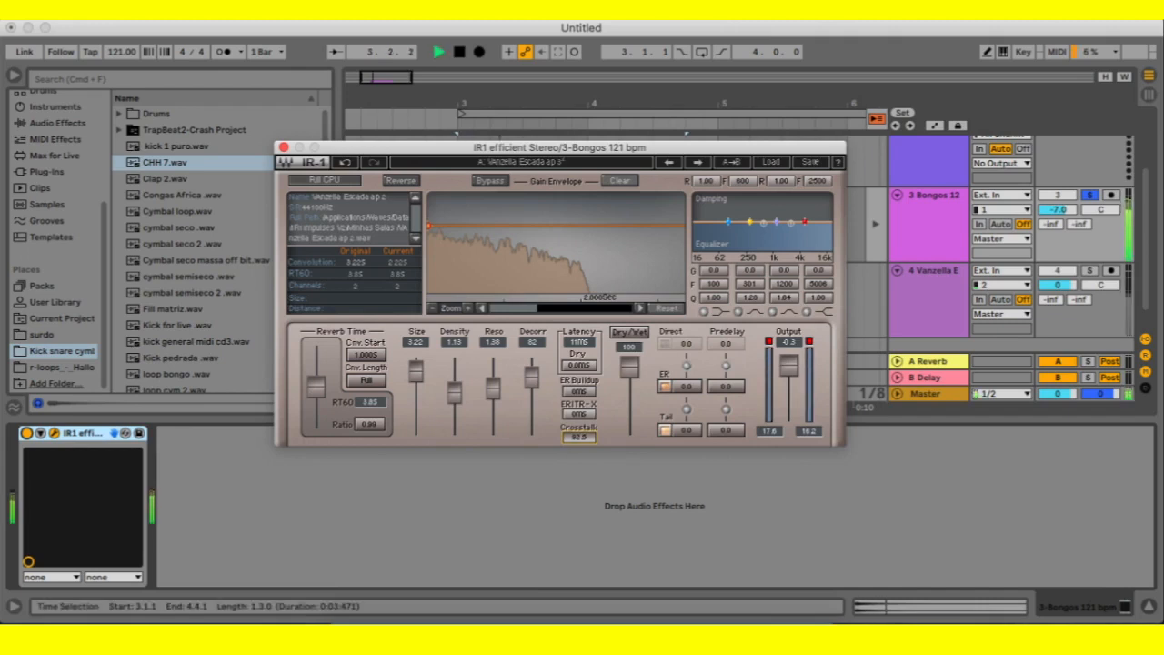
{"action": "mouse_move", "coordinate": [579, 438]}
{"action": "left_mouse_down"}
{"action": "mouse_move", "coordinate": [579, 400]}
{"action": "mouse_move", "coordinate": [579, 446]}
{"action": "left_mouse_up"}
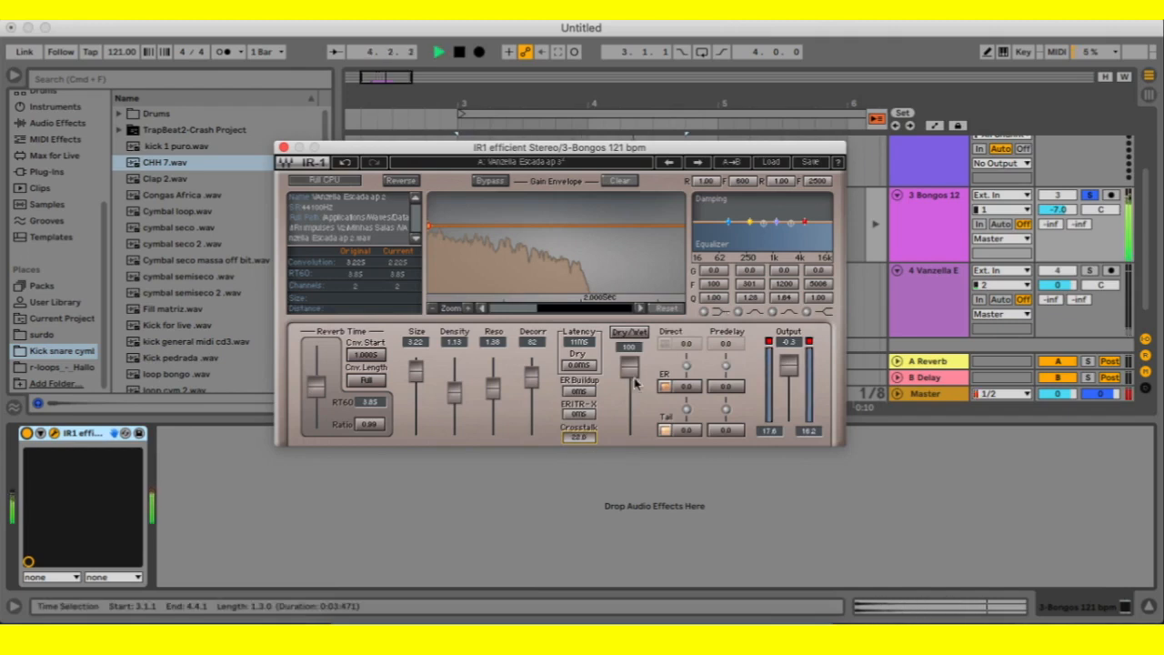
{"action": "left_click_drag", "start_coordinate": [630, 365], "coordinate": [587, 405]}
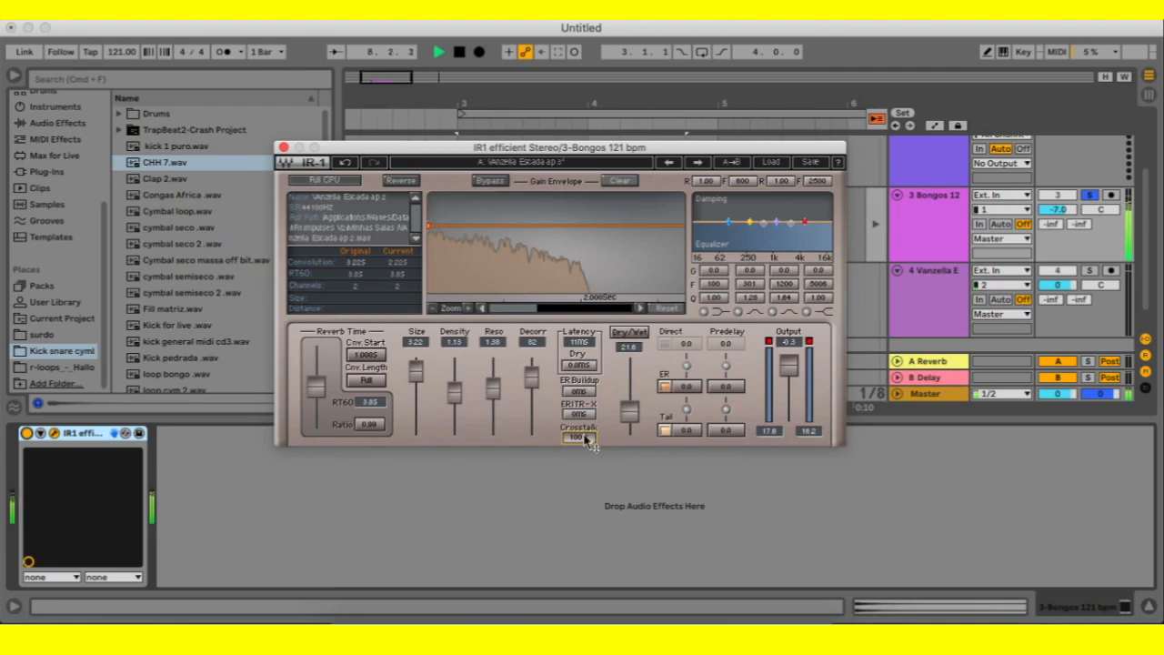
{"action": "key", "text": "space"}
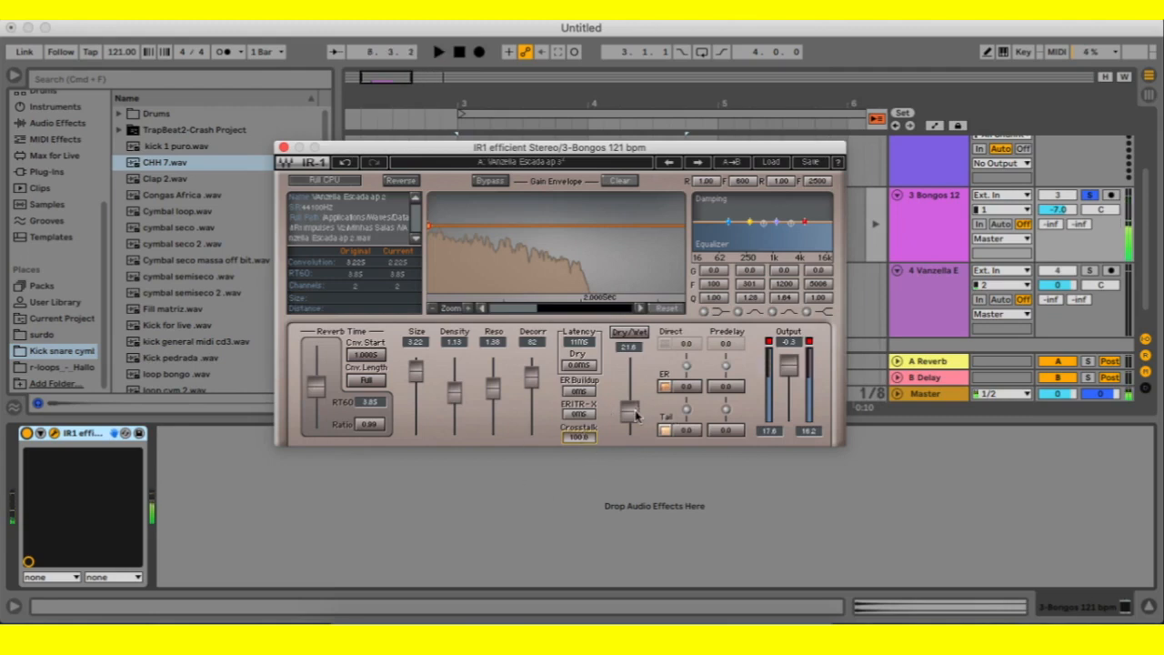
Set Dry/Wet to 14.5, return Decorr to 0, and reduce Size to 0.54.
{"action": "left_click_drag", "start_coordinate": [635, 415], "coordinate": [635, 421]}
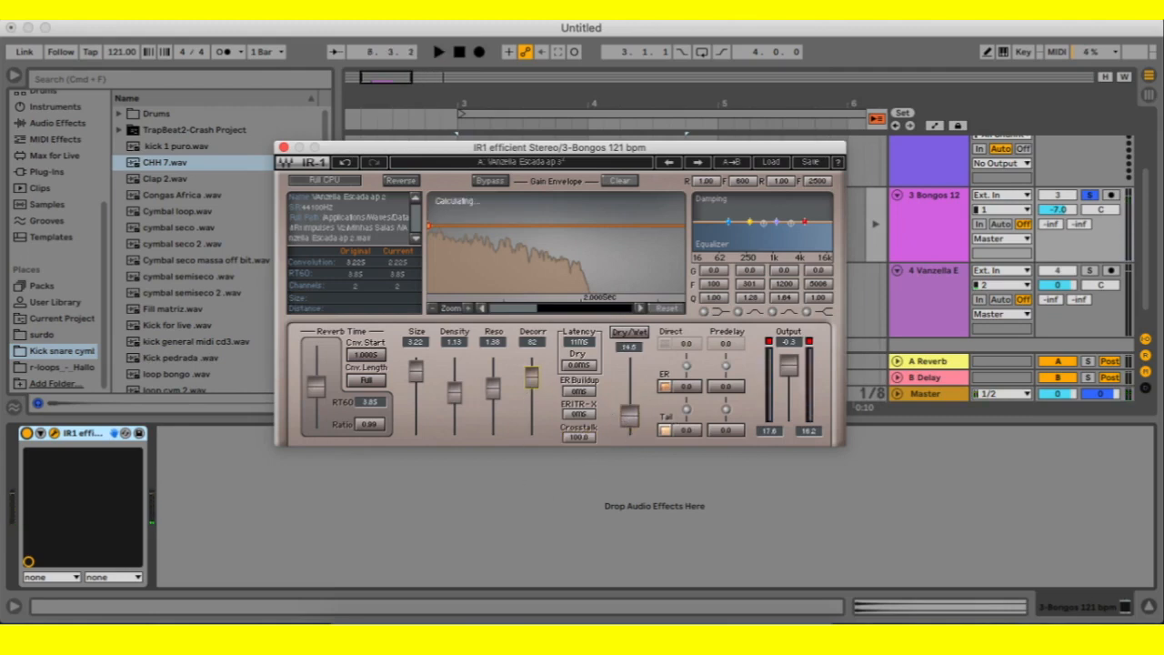
{"action": "left_click_drag", "start_coordinate": [532, 377], "coordinate": [532, 425]}
{"action": "left_click_drag", "start_coordinate": [416, 371], "coordinate": [416, 407]}
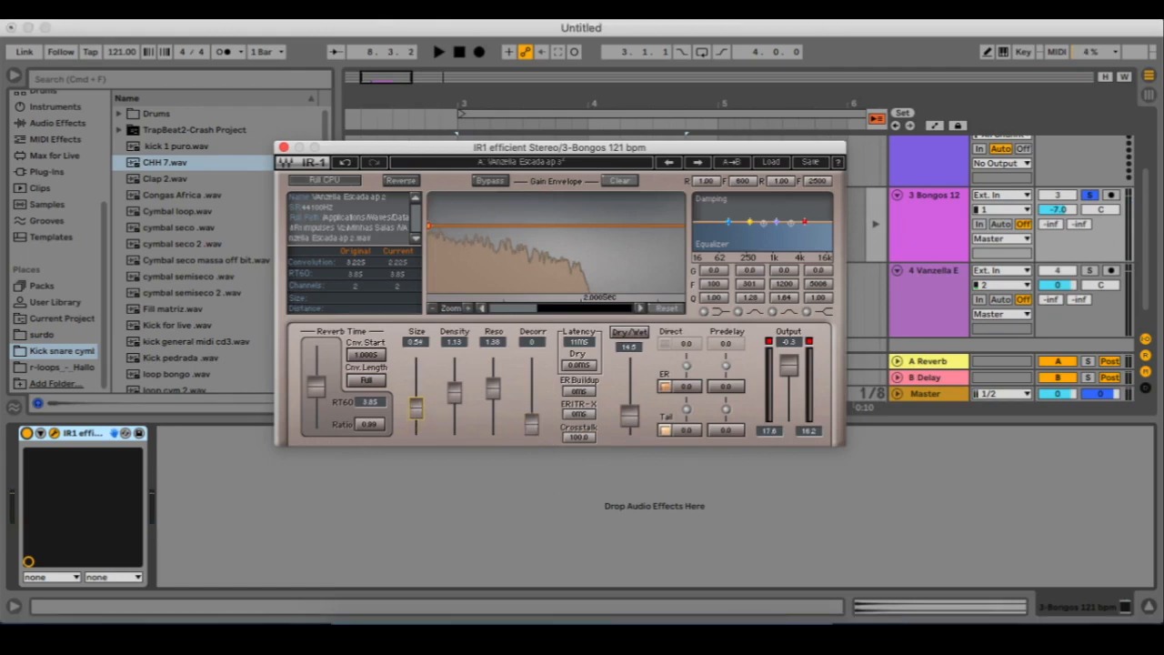
Load the self-recorded Sala Virtual impulse response with its controls reset, and raise the Direct predelay.
{"action": "left_click", "coordinate": [773, 163]}
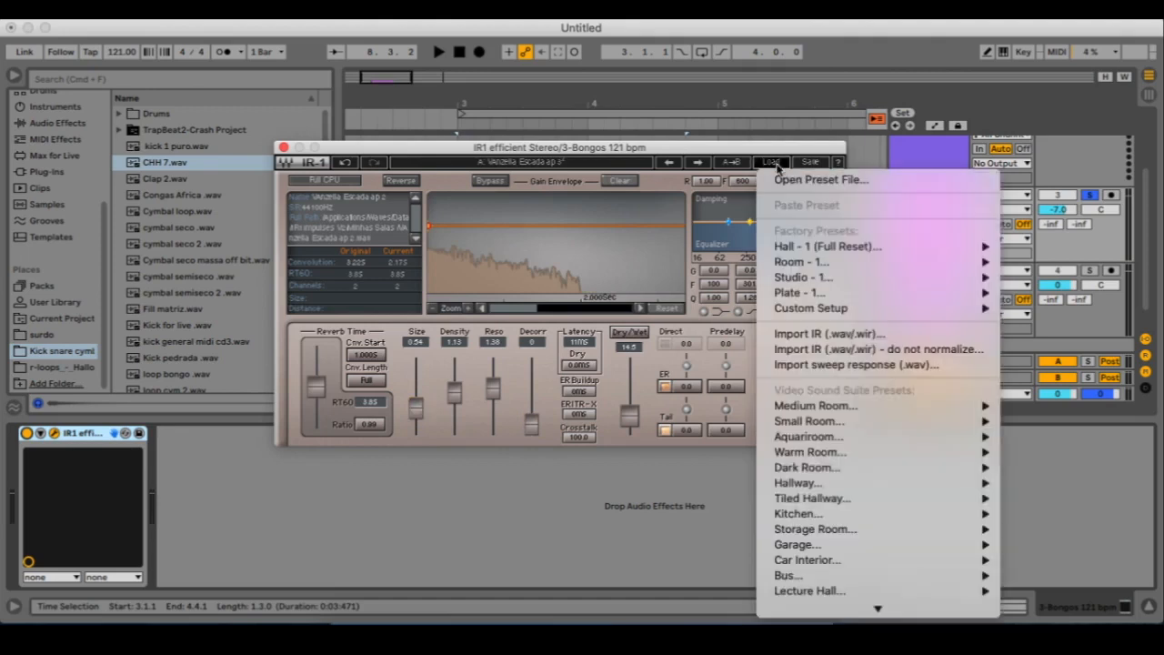
{"action": "mouse_move", "coordinate": [800, 544]}
{"action": "left_click", "coordinate": [667, 543]}
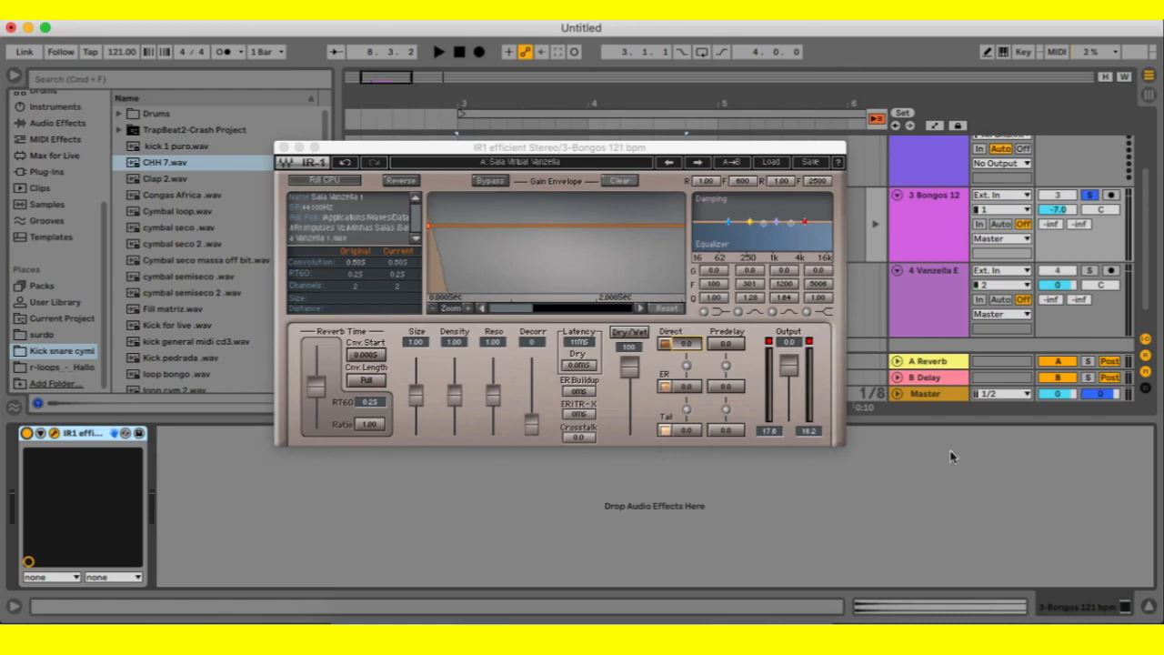
{"action": "mouse_move", "coordinate": [726, 344]}
{"action": "left_mouse_down"}
{"action": "mouse_move", "coordinate": [726, 309]}
{"action": "mouse_move", "coordinate": [726, 382]}
{"action": "mouse_move", "coordinate": [726, 338]}
{"action": "left_mouse_up"}
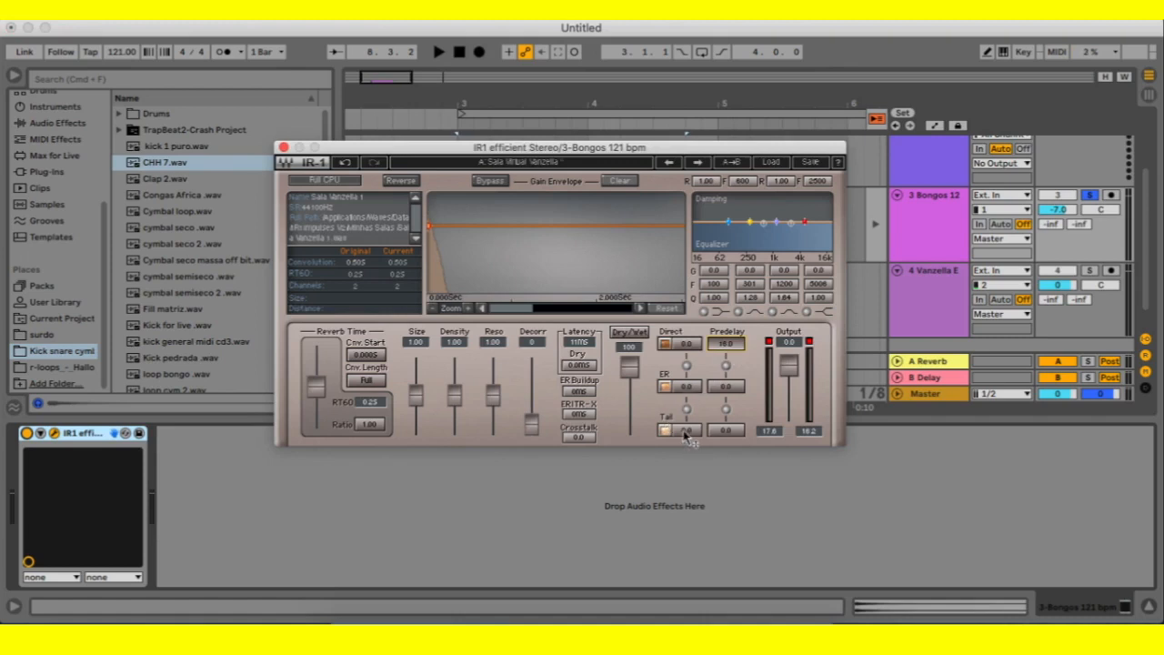
Audition the Bongos while setting the Tail gain to -29.1 and the Tail predelay to 500.0.
{"action": "left_click", "coordinate": [686, 431]}
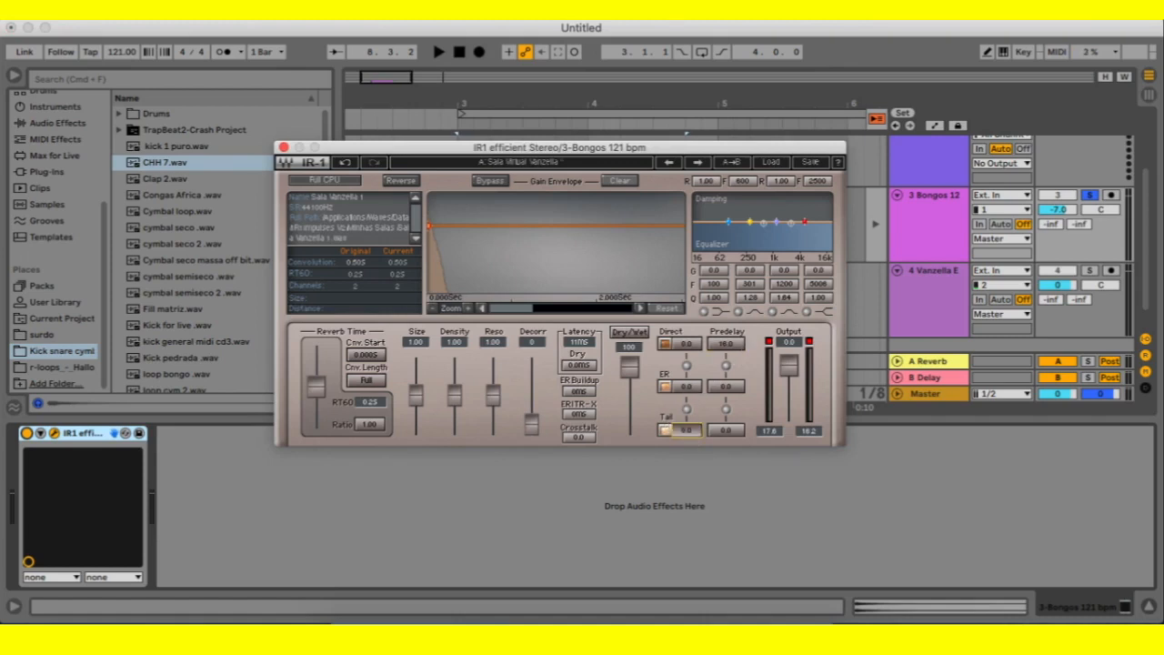
{"action": "left_click_drag", "start_coordinate": [686, 431], "coordinate": [698, 445]}
{"action": "key", "text": "space"}
{"action": "left_click", "coordinate": [725, 431]}
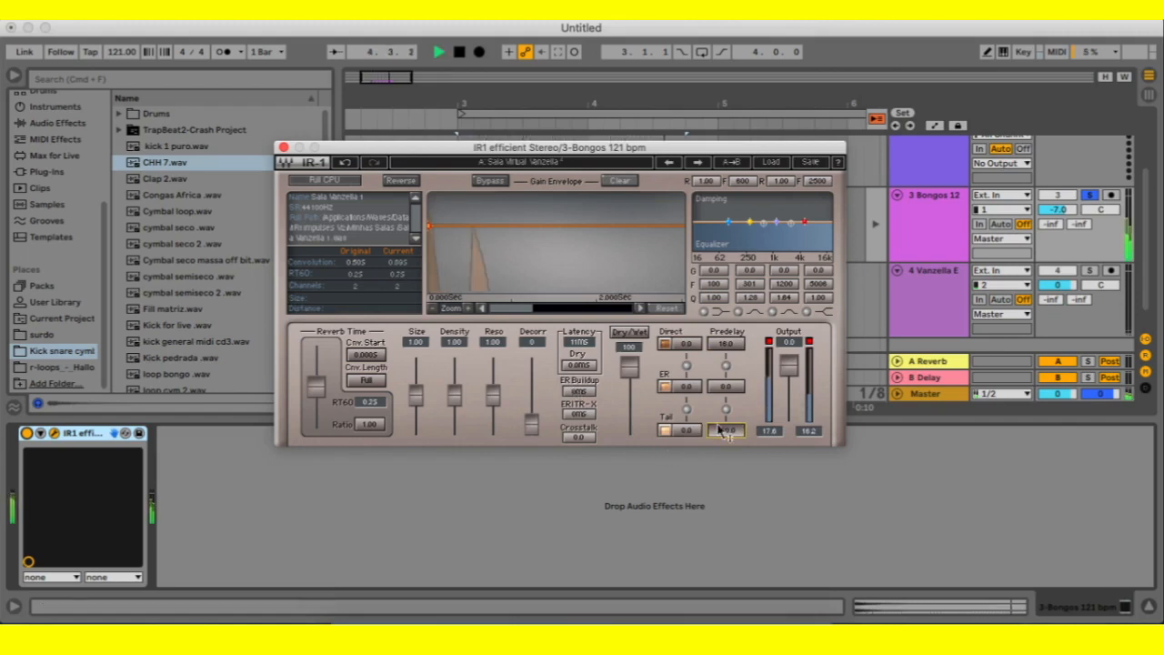
{"action": "left_click_drag", "start_coordinate": [725, 431], "coordinate": [735, 429]}
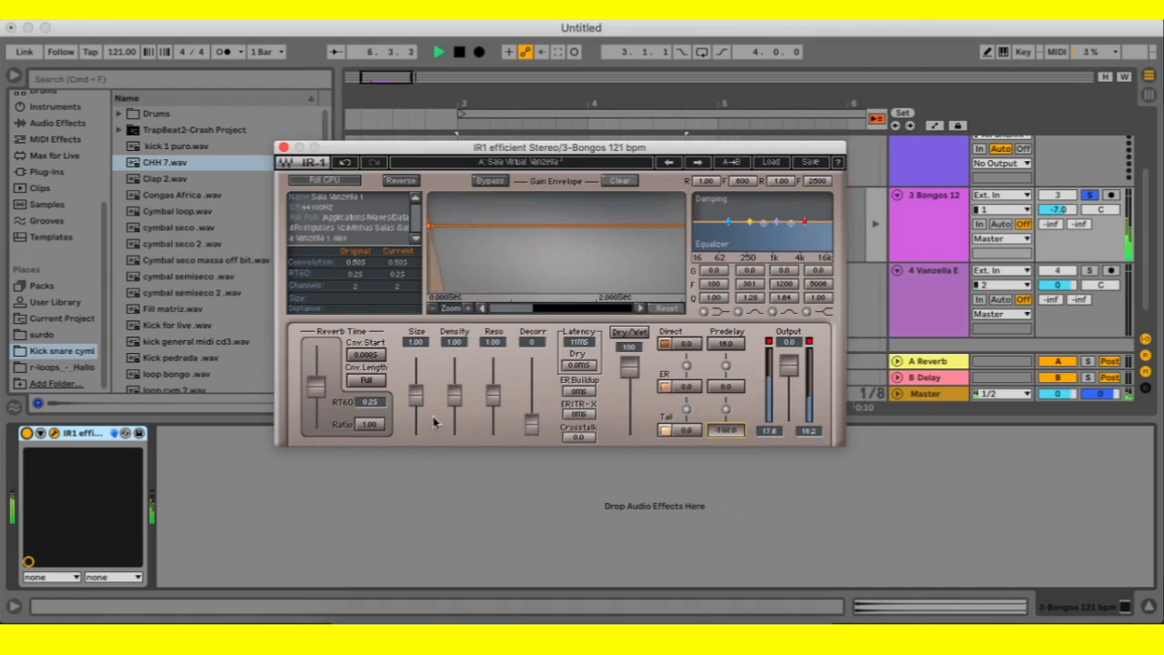
{"action": "left_click_drag", "start_coordinate": [725, 434], "coordinate": [684, 436]}
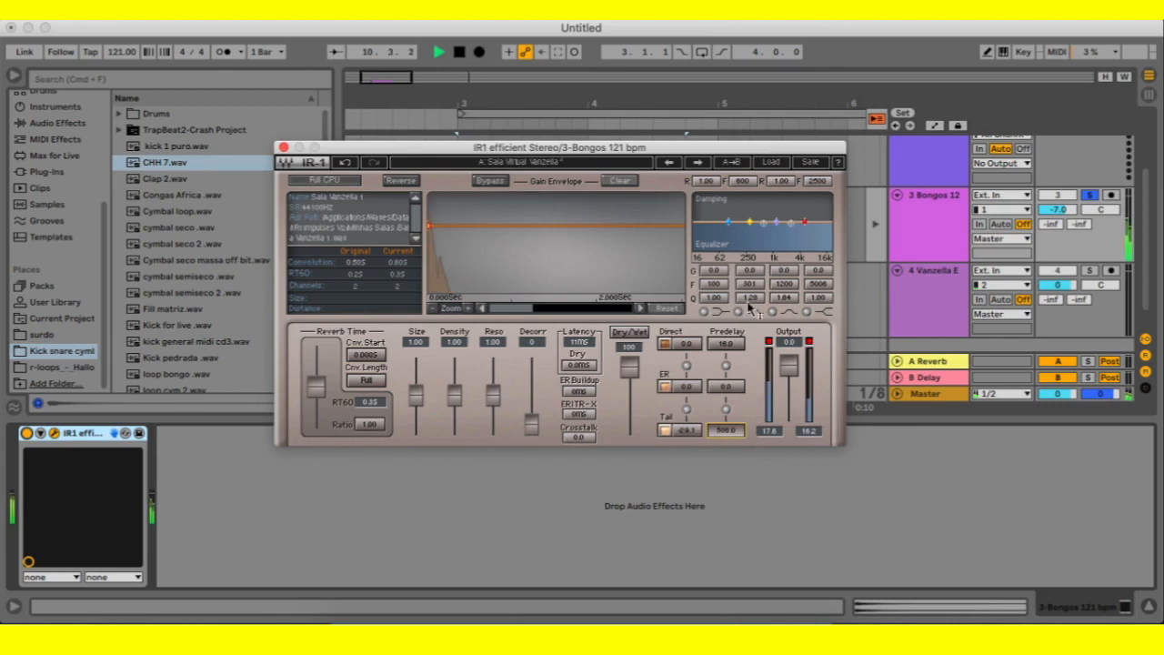
{"action": "left_click_drag", "start_coordinate": [727, 445], "coordinate": [733, 442]}
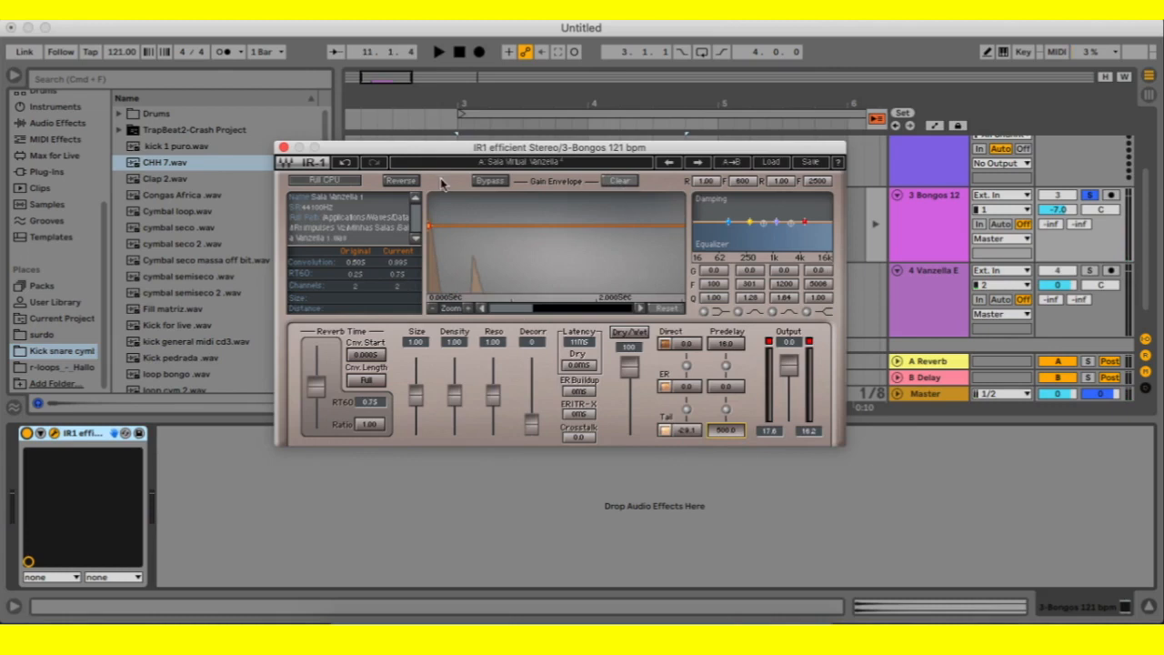
Try the low-frequency damping controls and load the London Arena (Middle of the Arena) preset.
{"action": "left_click", "coordinate": [717, 182]}
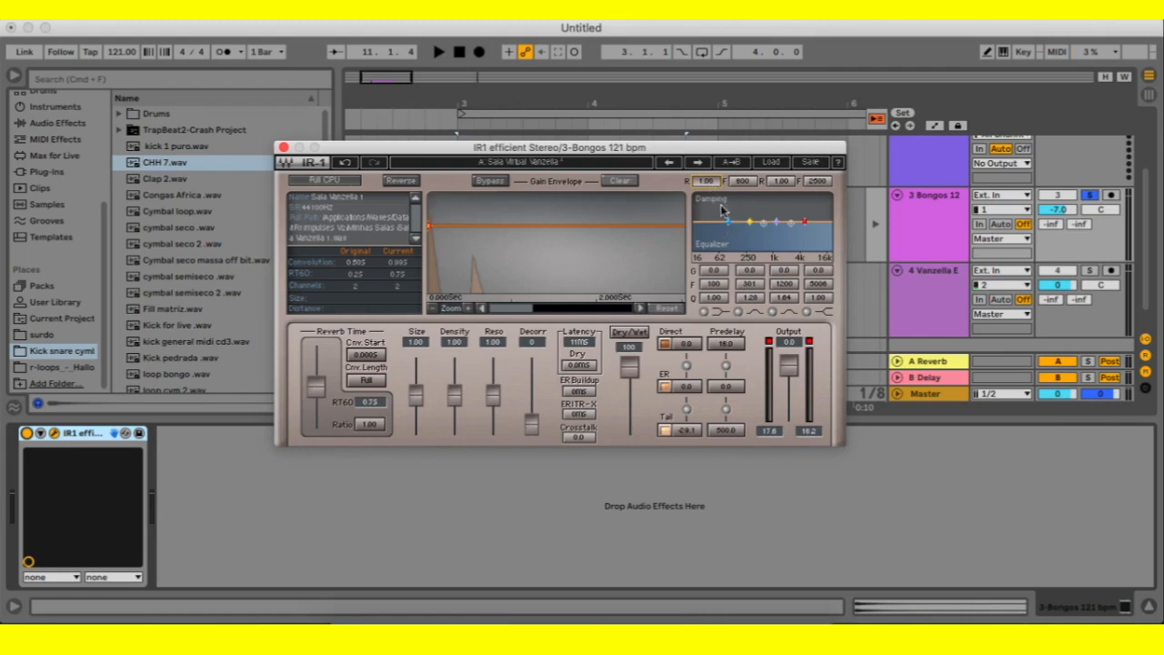
{"action": "left_click", "coordinate": [763, 227]}
{"action": "left_click_drag", "start_coordinate": [763, 223], "coordinate": [795, 245]}
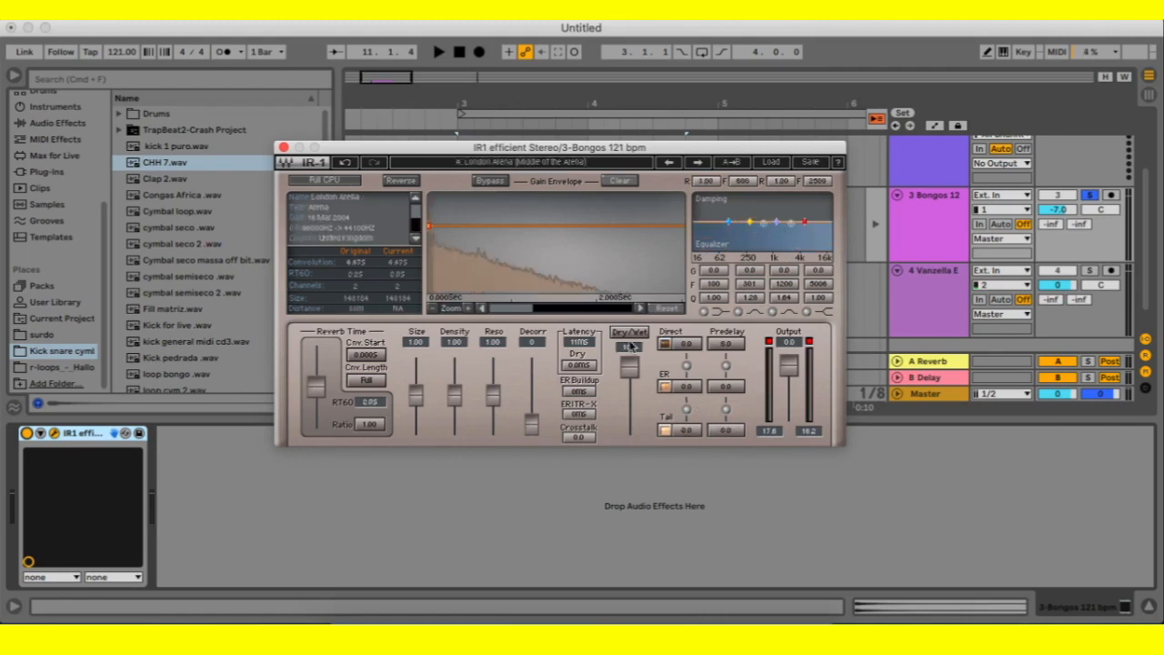
While the Bongos play, set Dry/Wet to 43.2 and the damping points to 0.99 at 133 Hz and 1.05 at 2252 Hz.
{"action": "key", "text": "space"}
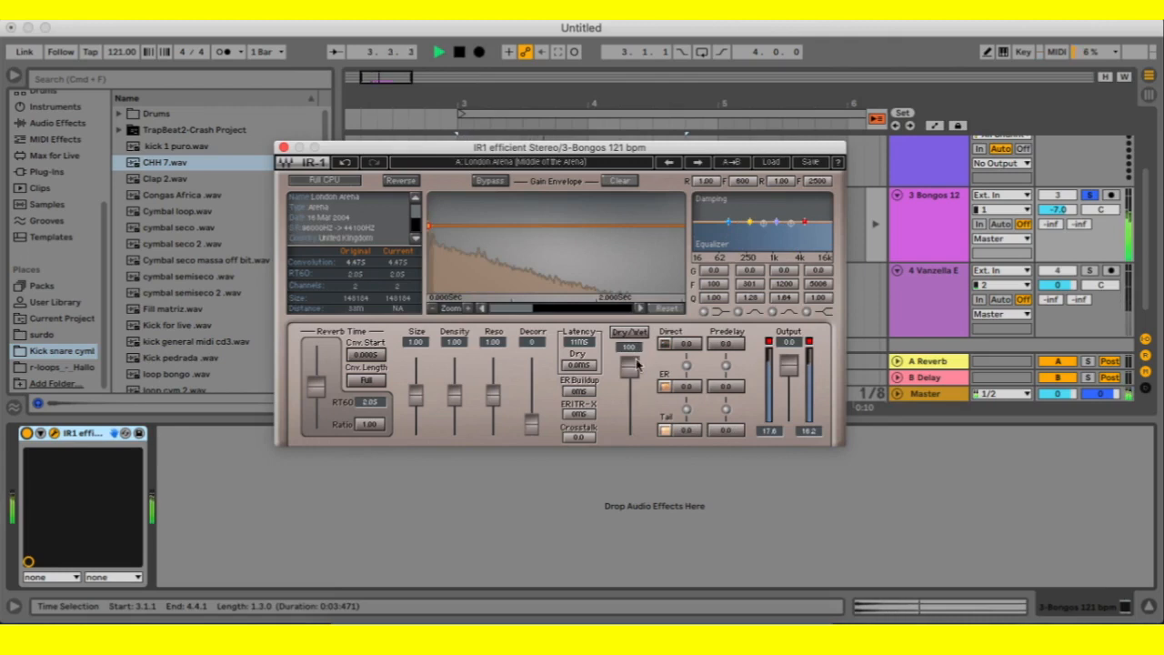
{"action": "left_click_drag", "start_coordinate": [628, 365], "coordinate": [629, 398]}
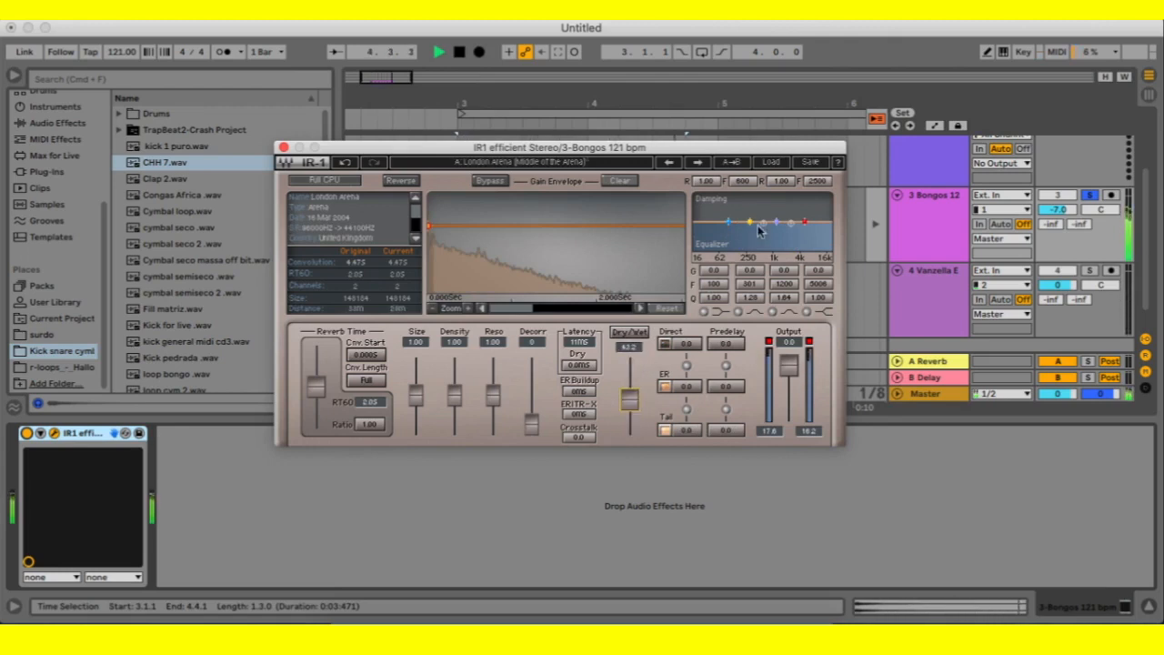
{"action": "left_click_drag", "start_coordinate": [764, 222], "coordinate": [732, 220]}
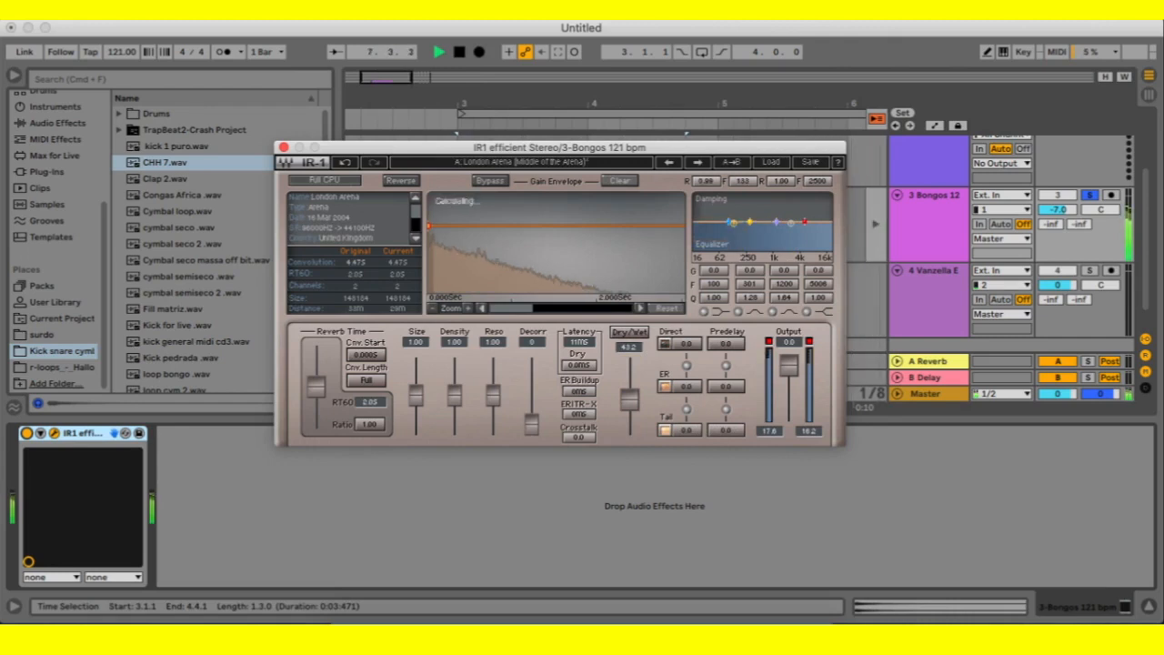
{"action": "mouse_move", "coordinate": [804, 222]}
{"action": "left_mouse_down"}
{"action": "mouse_move", "coordinate": [792, 244]}
{"action": "mouse_move", "coordinate": [788, 208]}
{"action": "mouse_move", "coordinate": [789, 222]}
{"action": "left_mouse_up"}
{"action": "key", "text": "space"}
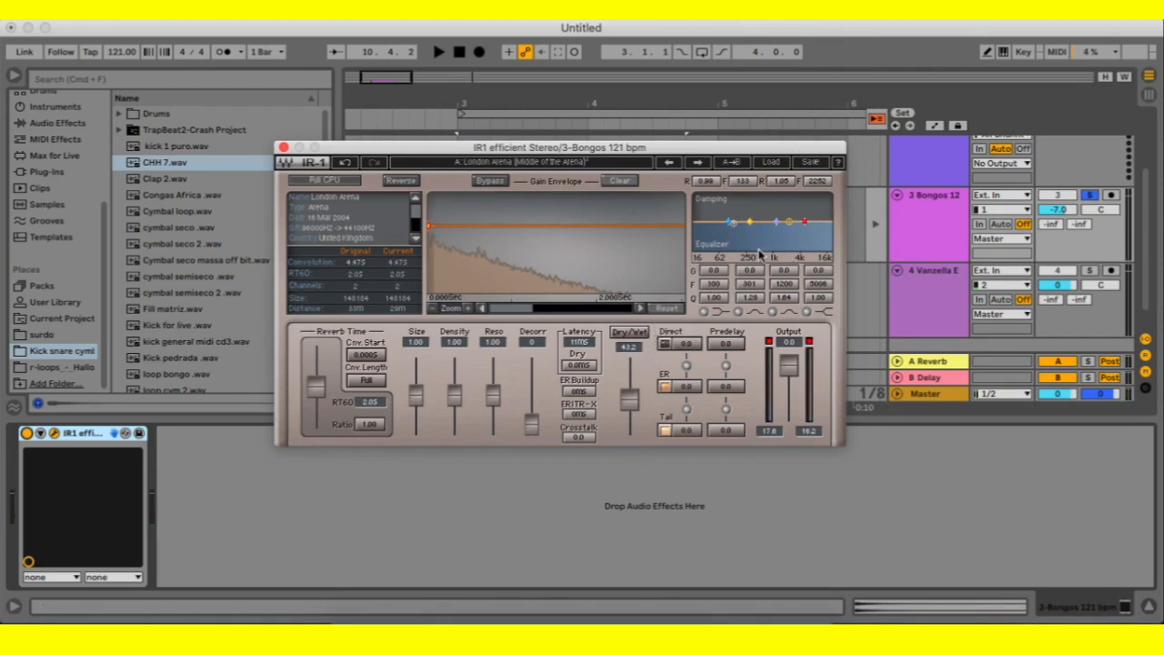
Set the lowest equalizer band to gain -2.3, frequency 74 and Q 1.01, and switch the equalizer bands' filter types.
{"action": "left_click_drag", "start_coordinate": [714, 270], "coordinate": [714, 289]}
{"action": "left_click", "coordinate": [711, 298]}
{"action": "left_click", "coordinate": [703, 312]}
{"action": "left_click", "coordinate": [723, 314]}
{"action": "left_click", "coordinate": [737, 313]}
{"action": "left_click", "coordinate": [772, 312]}
{"action": "left_click", "coordinate": [807, 312]}
{"action": "left_click", "coordinate": [705, 312]}
Raise the start of the gain envelope slightly and add three points along its first half.
{"action": "left_click_drag", "start_coordinate": [433, 231], "coordinate": [444, 224]}
{"action": "left_click", "coordinate": [467, 218]}
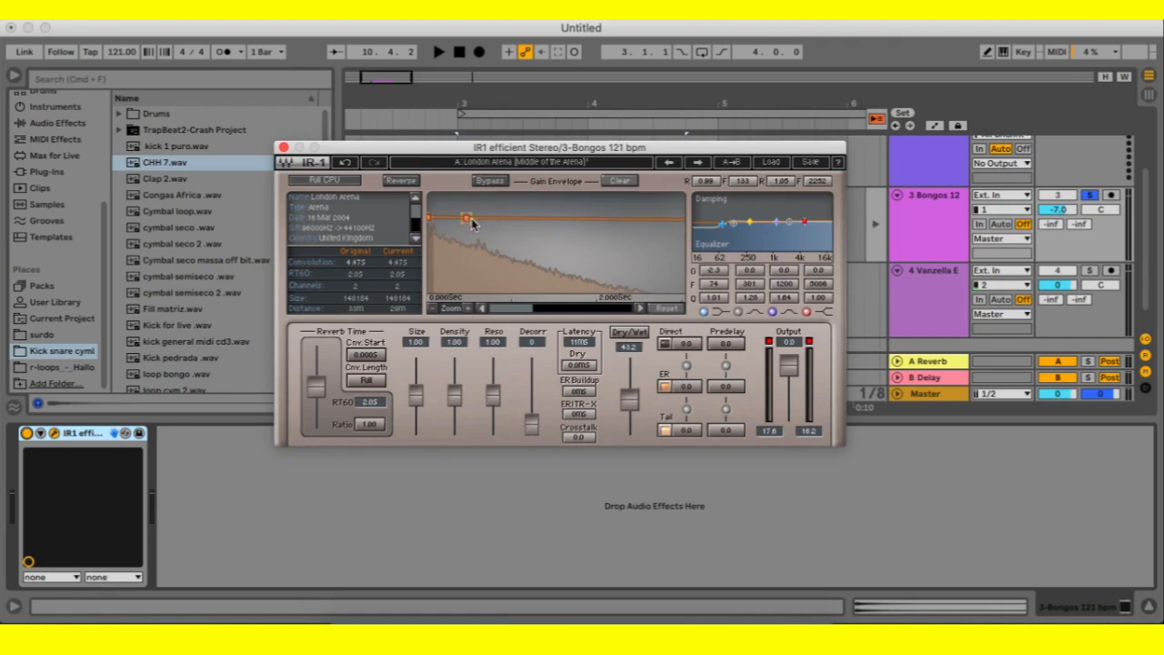
{"action": "left_click", "coordinate": [506, 221]}
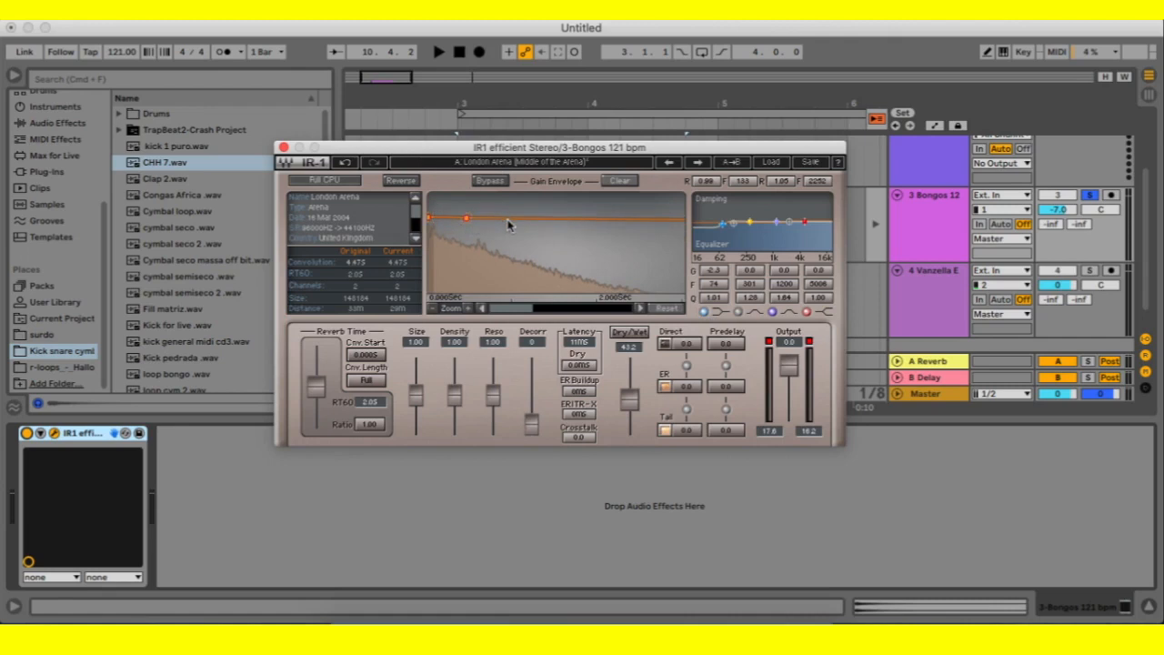
{"action": "left_click", "coordinate": [560, 219]}
Lower the three added gain envelope points into a dip, deepest at the second, and add a raised fourth point just after them.
{"action": "left_click_drag", "start_coordinate": [507, 221], "coordinate": [502, 278]}
{"action": "left_click_drag", "start_coordinate": [466, 219], "coordinate": [461, 237]}
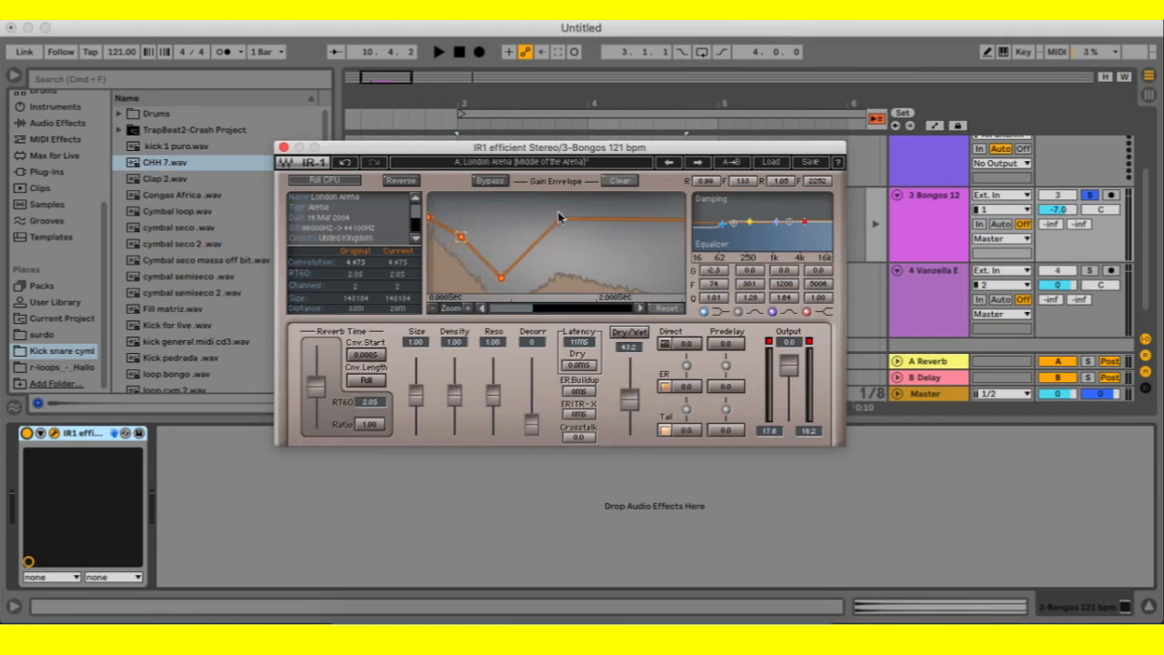
{"action": "left_click_drag", "start_coordinate": [560, 219], "coordinate": [560, 252]}
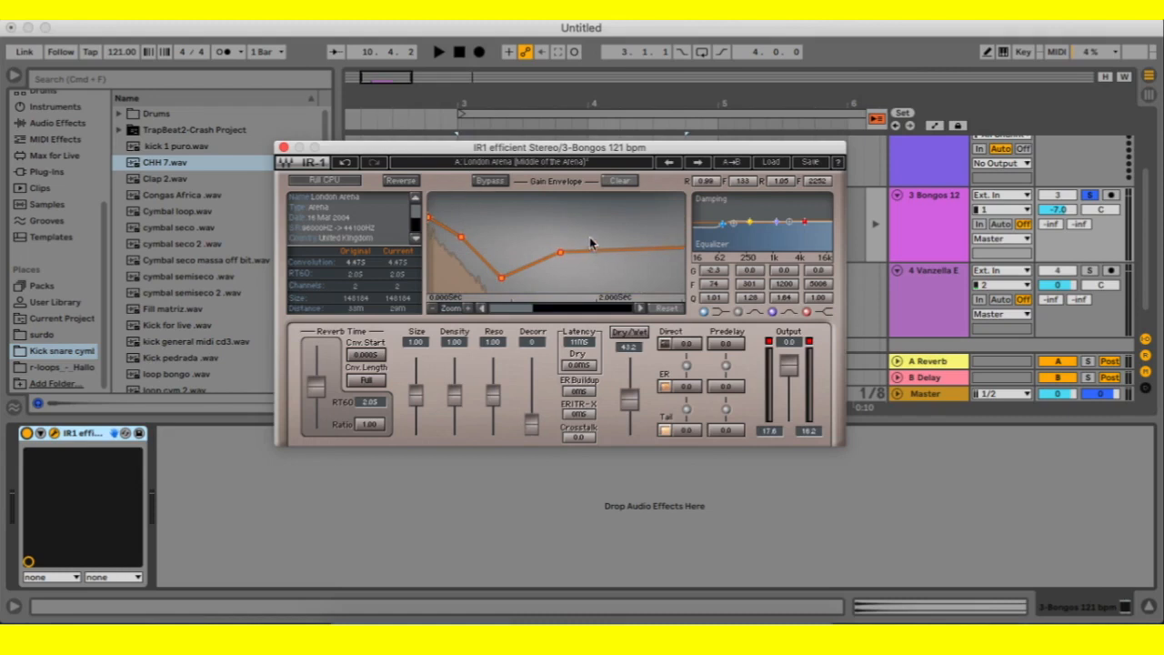
{"action": "left_click", "coordinate": [598, 251]}
{"action": "left_click_drag", "start_coordinate": [598, 251], "coordinate": [579, 215]}
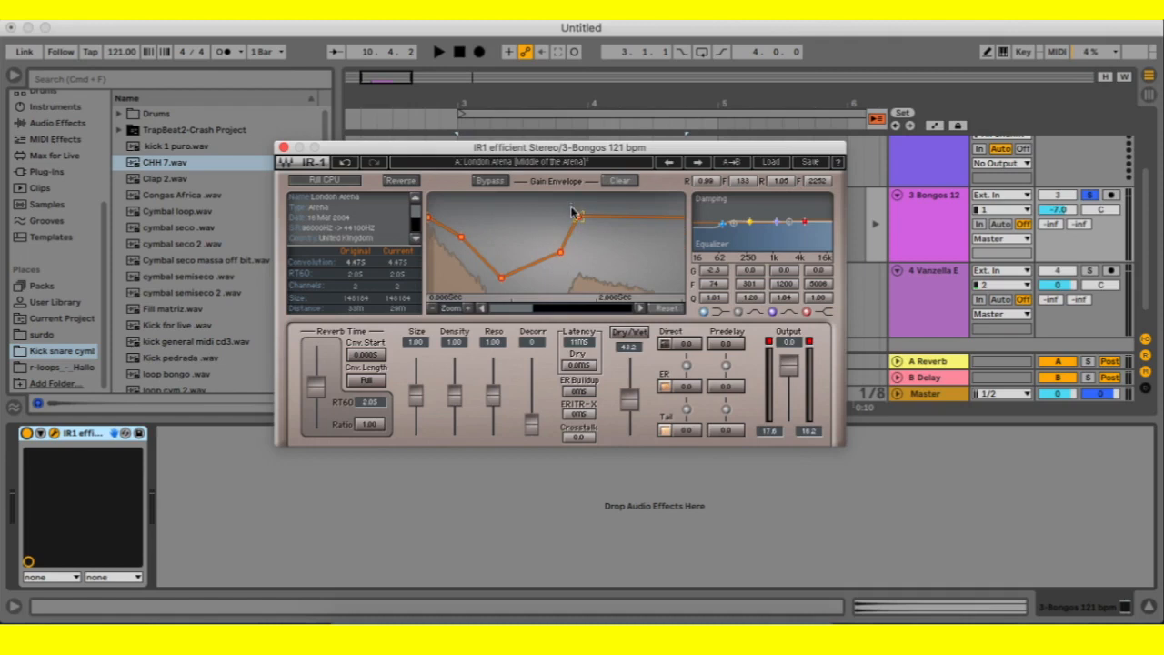
Play the Bongos, compare the reverb with the gain envelope bypassed and active, set Dry/Wet to 58.9, and stop playback.
{"action": "key", "text": "space"}
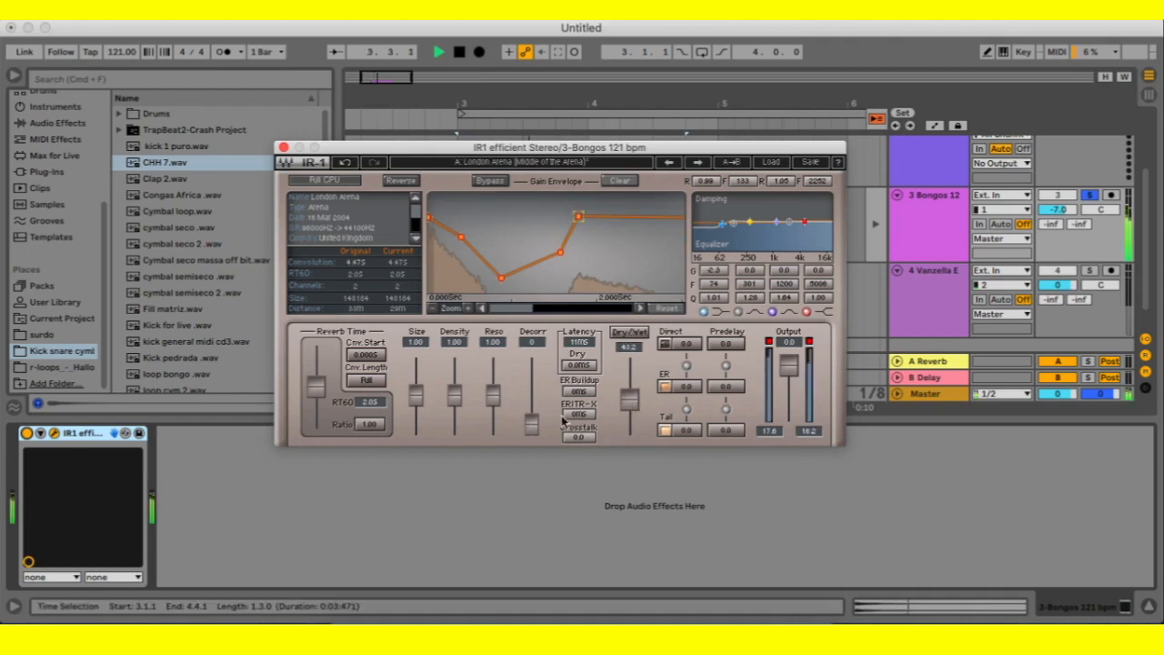
{"action": "left_click_drag", "start_coordinate": [629, 400], "coordinate": [629, 382]}
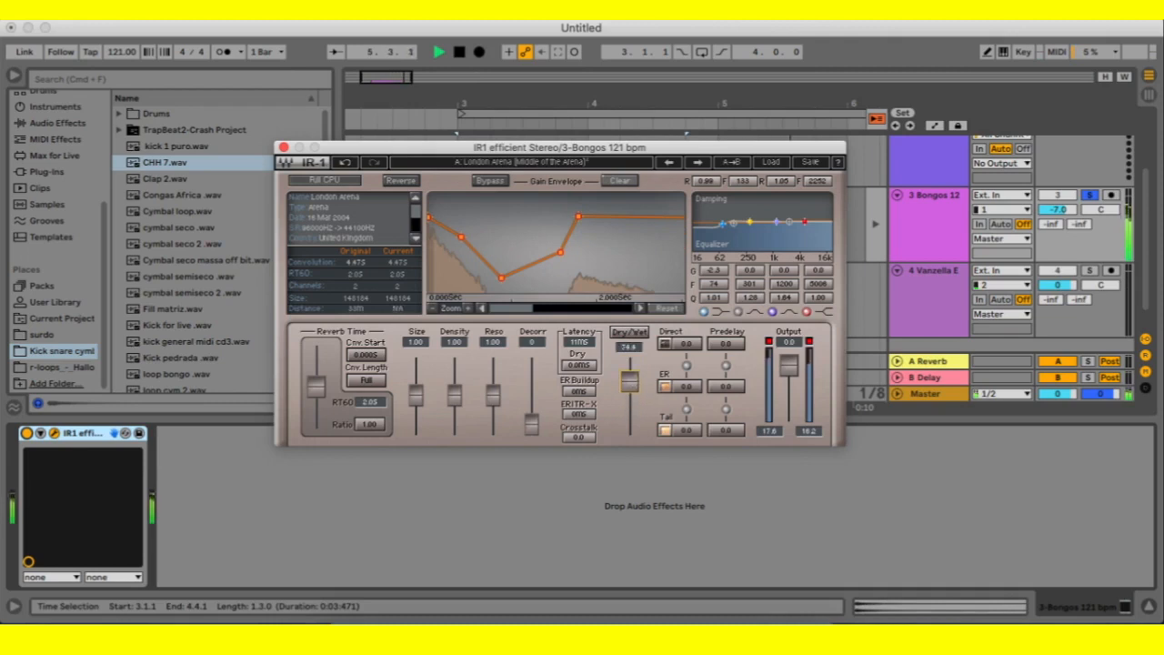
{"action": "left_click", "coordinate": [488, 181]}
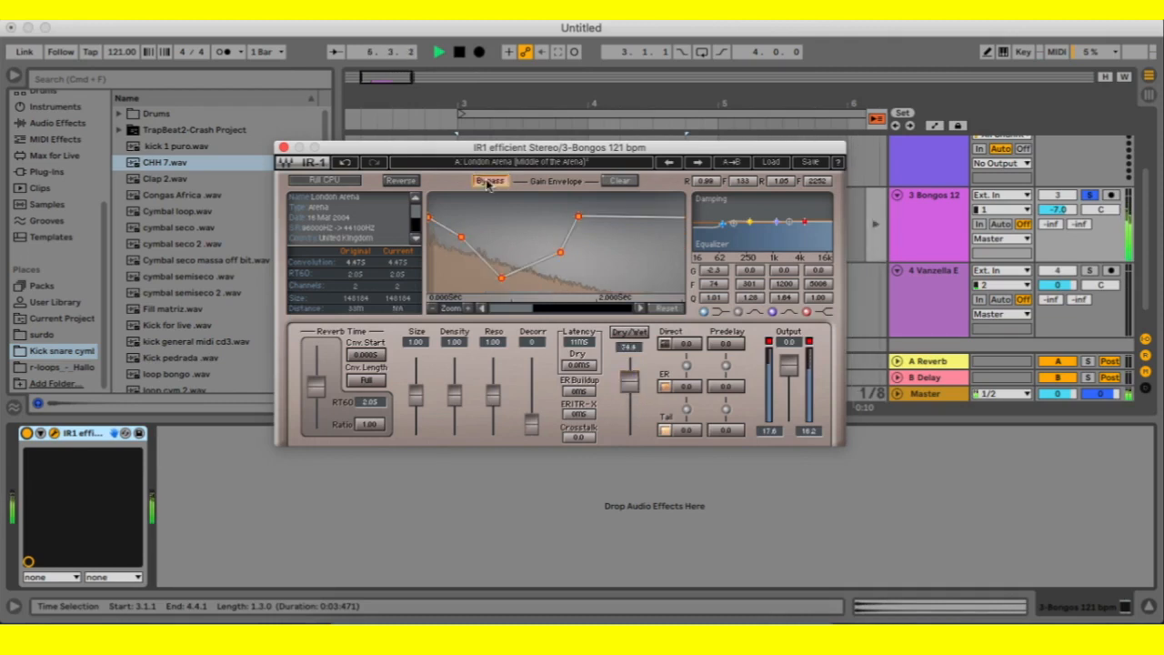
{"action": "left_click", "coordinate": [488, 181]}
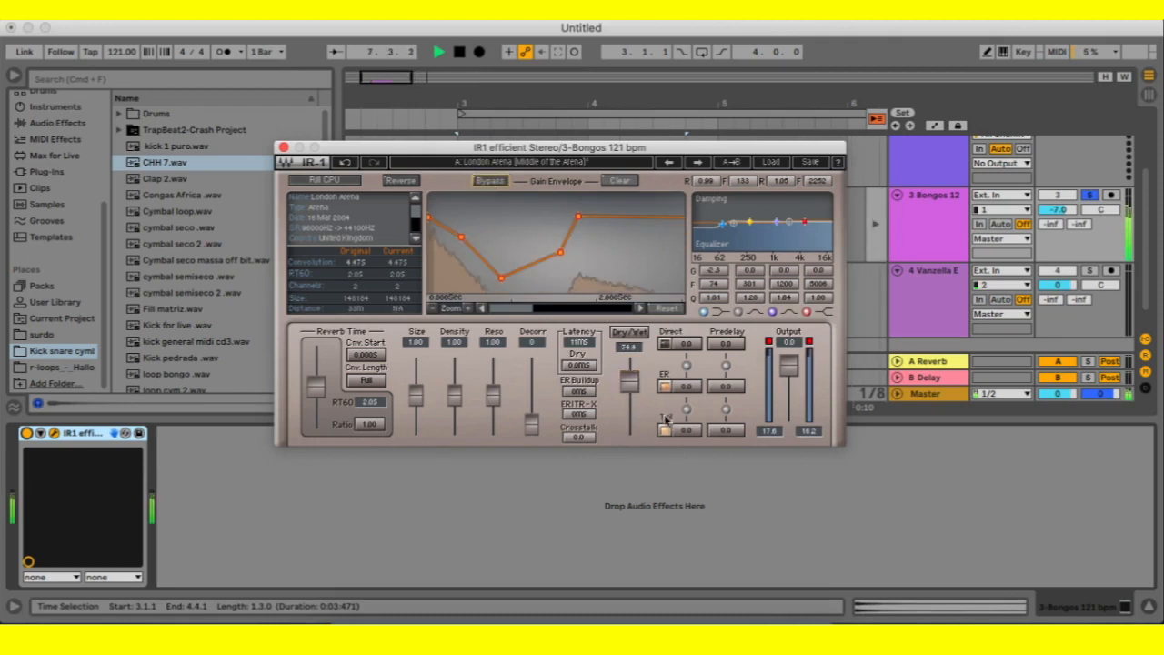
{"action": "left_click_drag", "start_coordinate": [629, 382], "coordinate": [629, 391]}
{"action": "key", "text": "space"}
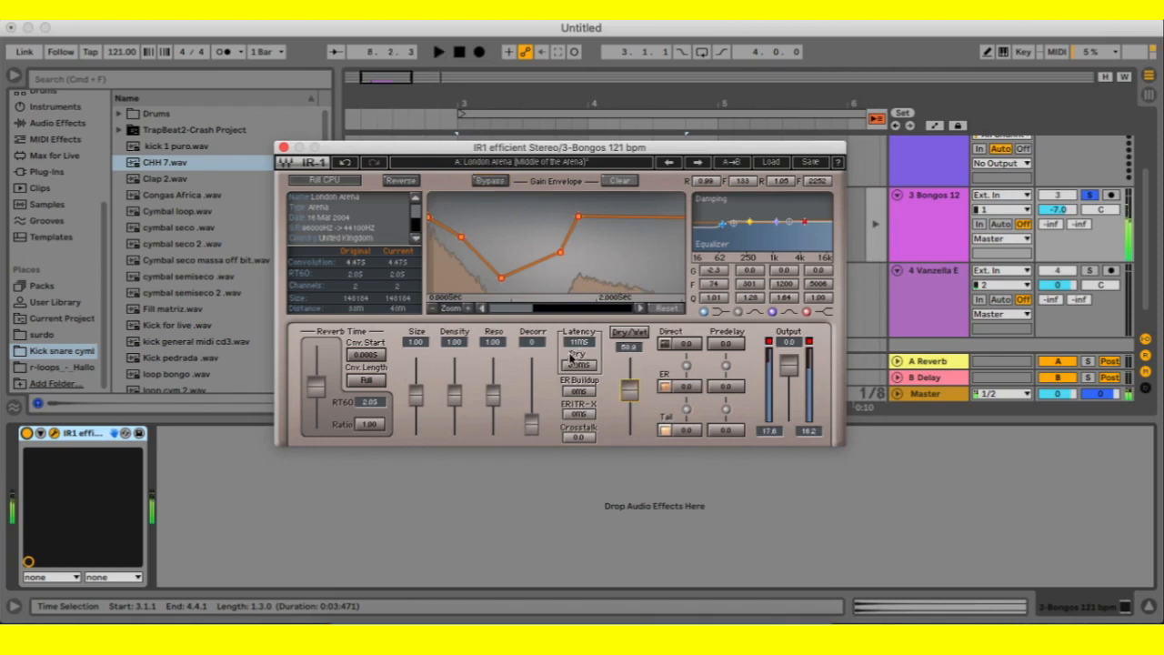
{"action": "left_click", "coordinate": [391, 182]}
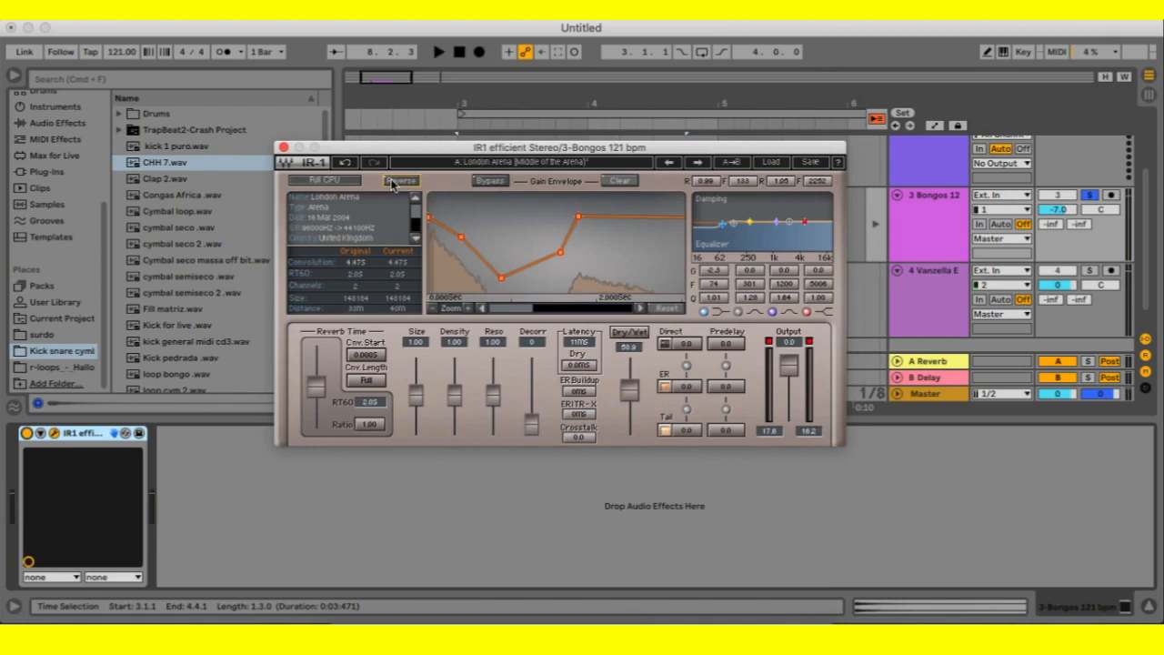
{"action": "left_click", "coordinate": [323, 181]}
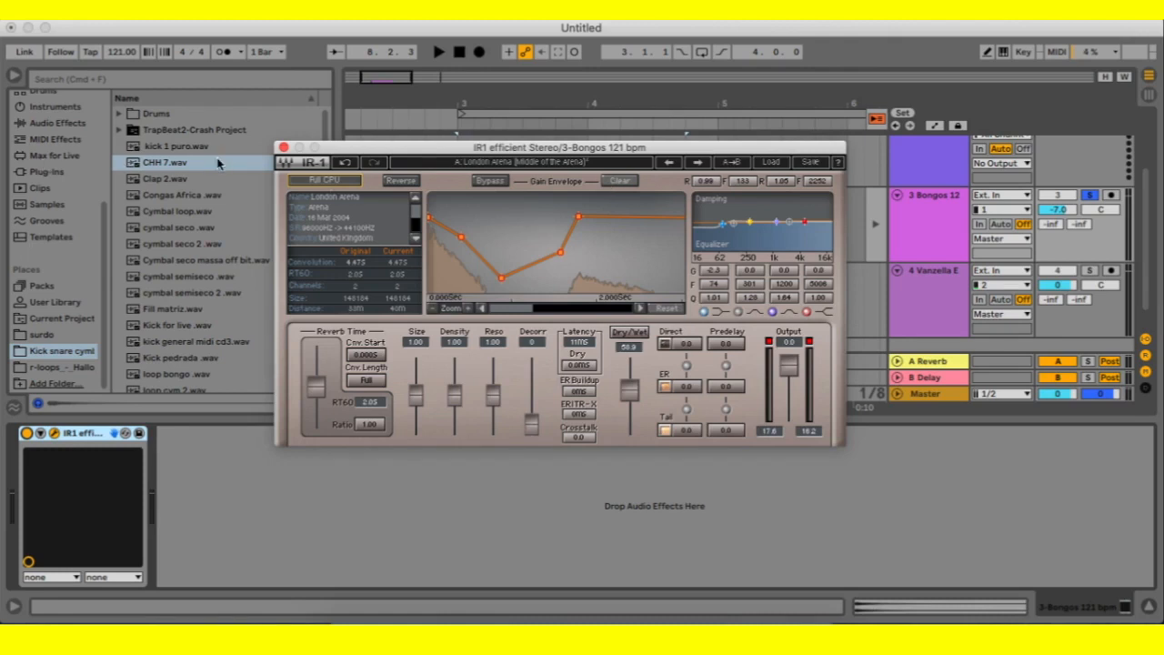
Select the Congas Africa .wav sample in the browser and reposition the IR-1 window slightly lower over the arrangement.
{"action": "left_click", "coordinate": [185, 196]}
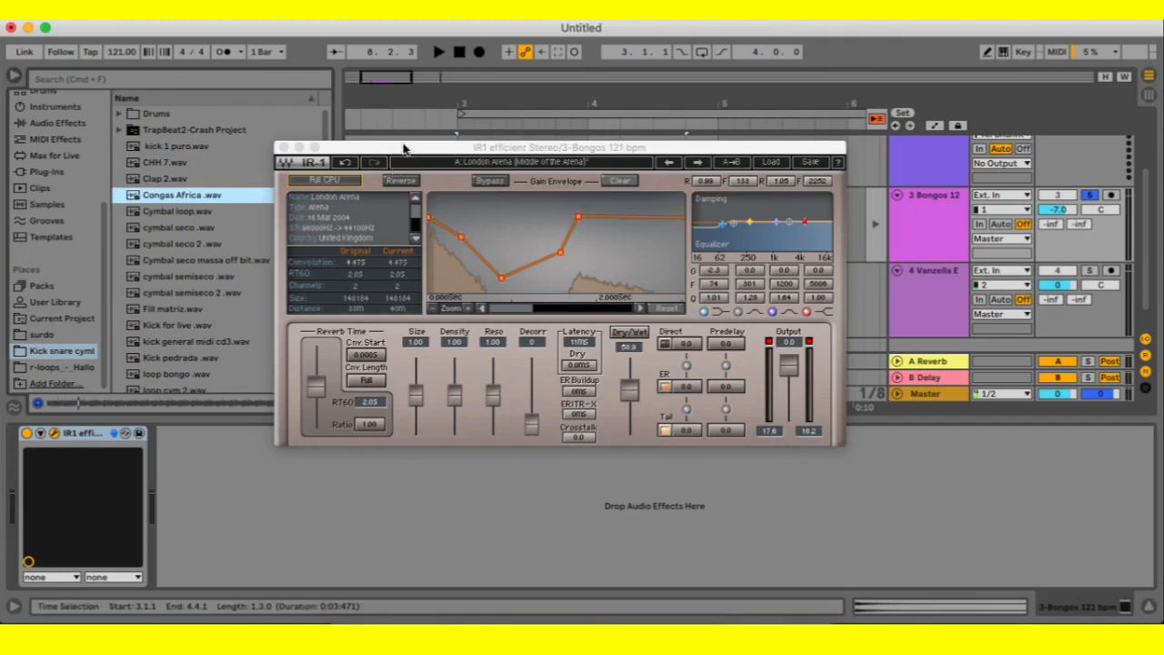
{"action": "left_click_drag", "start_coordinate": [403, 149], "coordinate": [407, 243]}
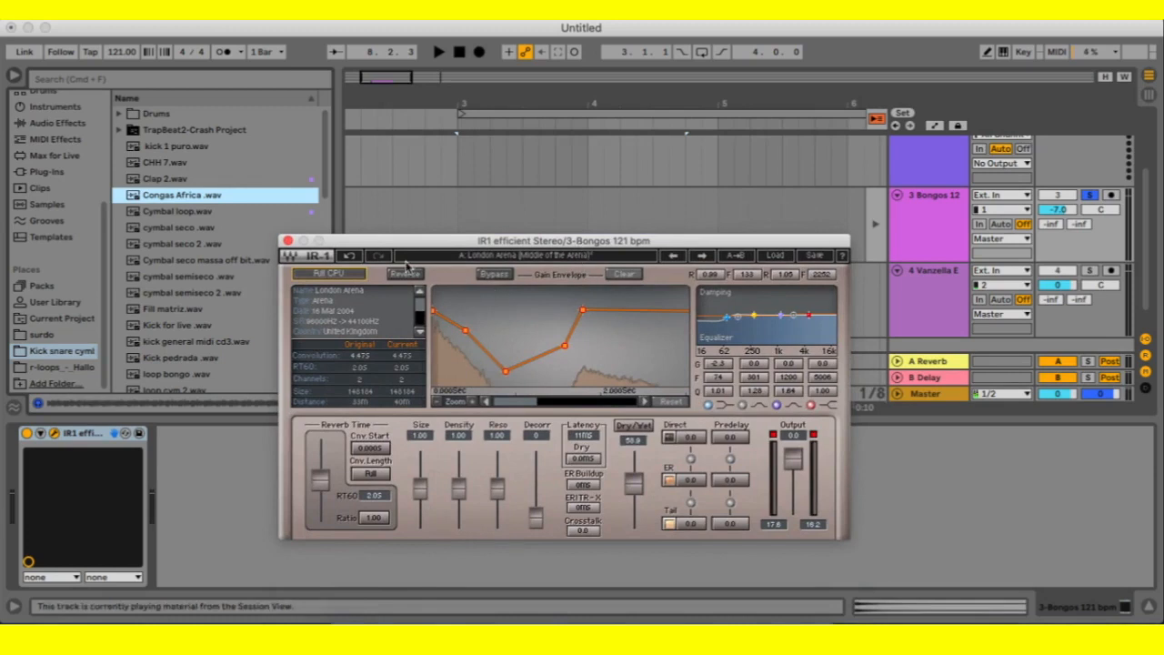
{"action": "left_click_drag", "start_coordinate": [550, 240], "coordinate": [556, 188]}
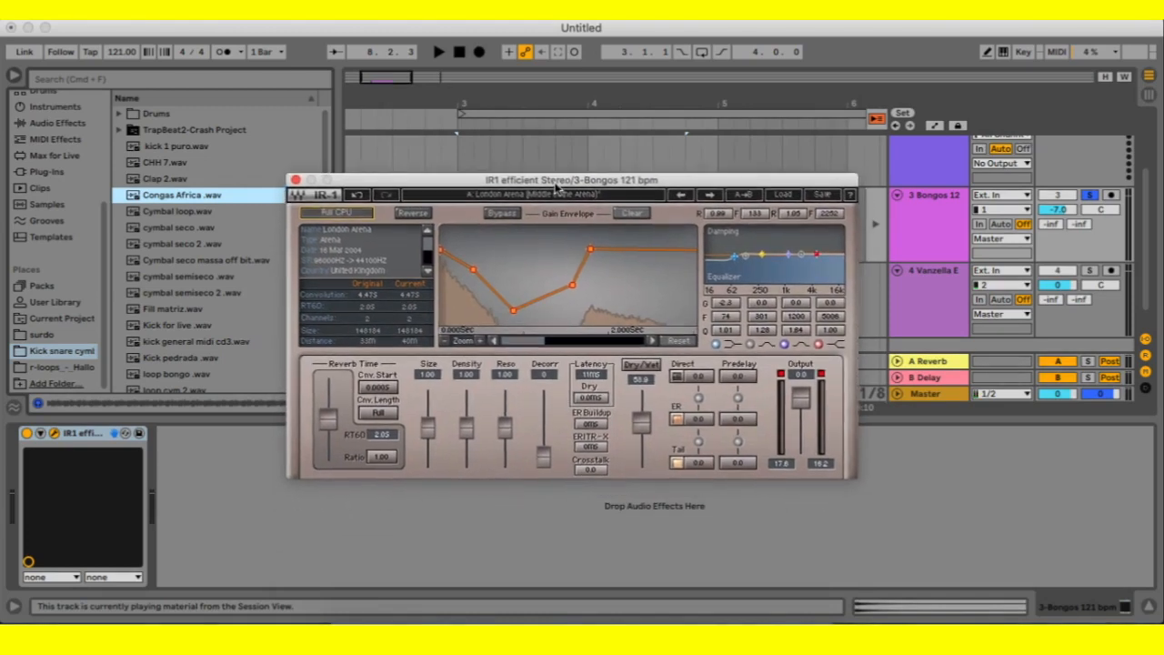